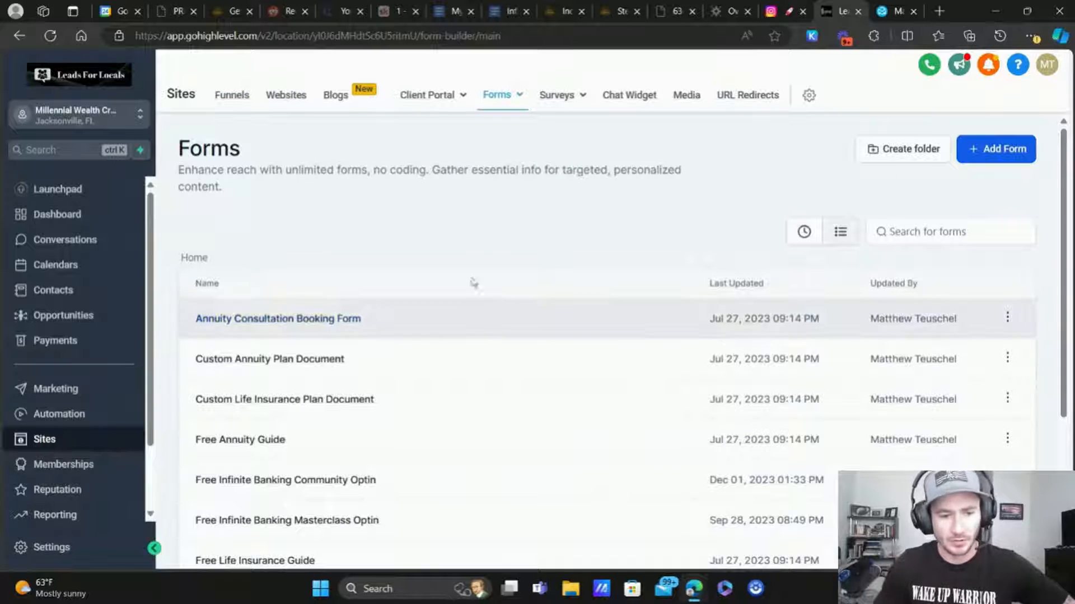
# Open the IBC Applicant form from the forms list and examine its contact and address fields.
pyautogui.scroll(-4, 452, 225)
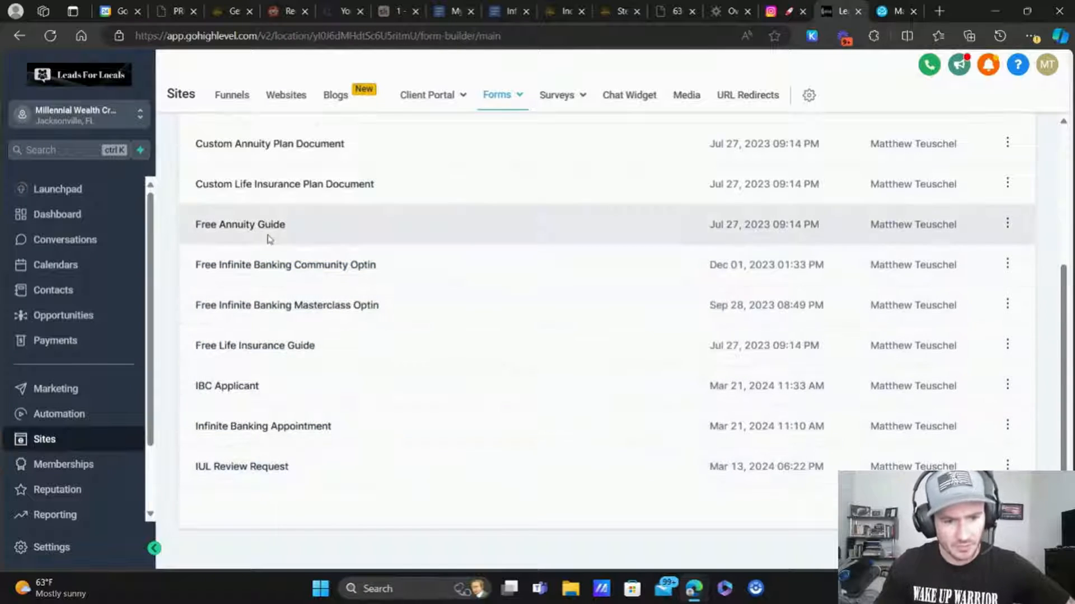
pyautogui.click(247, 389)
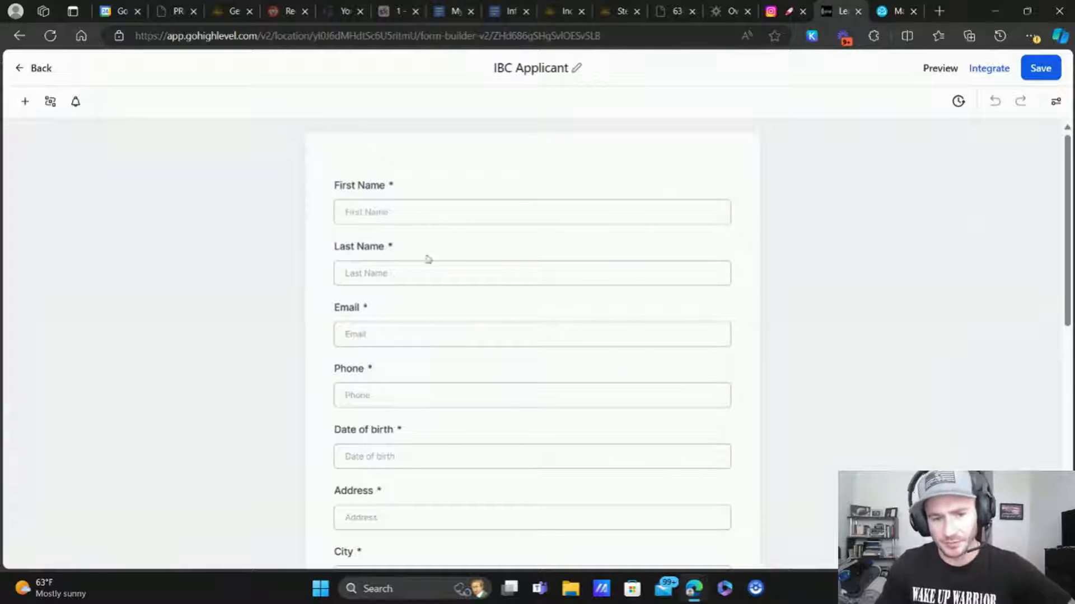
pyautogui.scroll(-1, 368, 341)
pyautogui.scroll(-2, 420, 384)
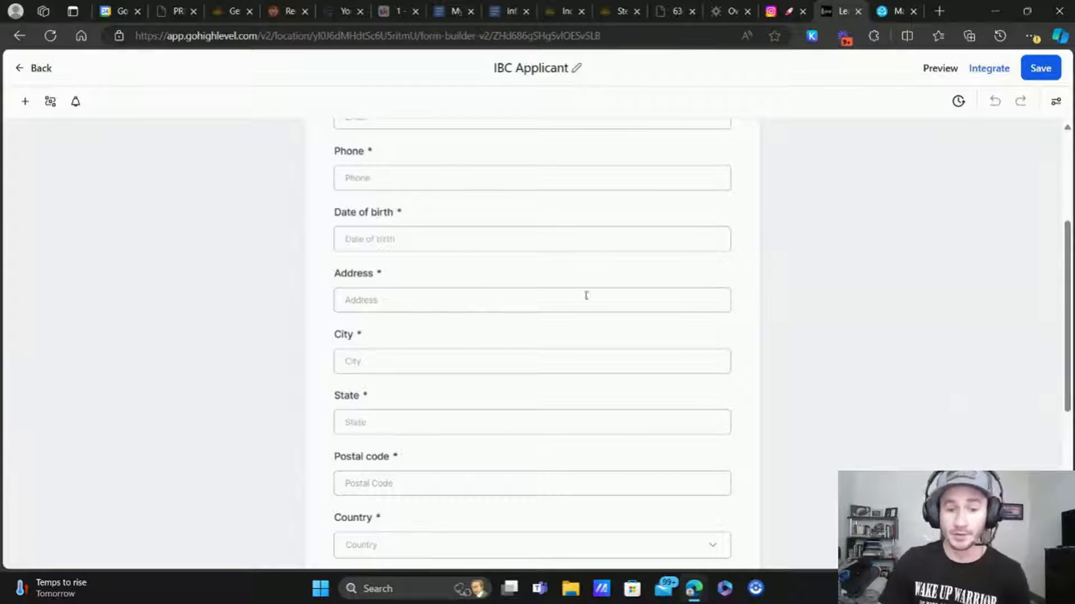
pyautogui.scroll(-4, 585, 295)
pyautogui.scroll(-1, 337, 241)
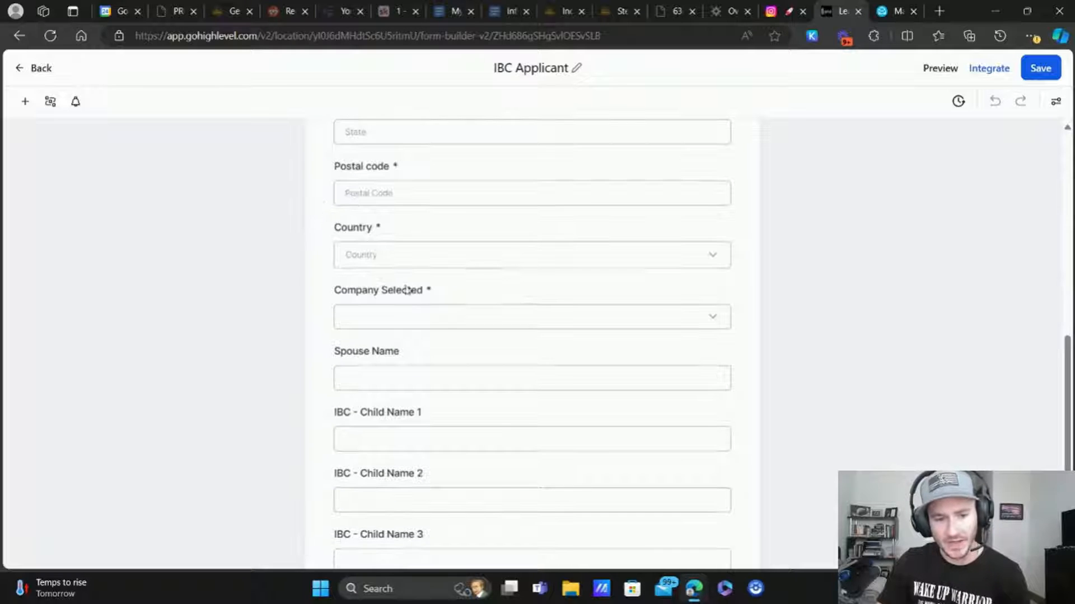
# Inspect the Company Selected field's settings and review the remaining spouse, child name and consent fields.
pyautogui.click(708, 320)
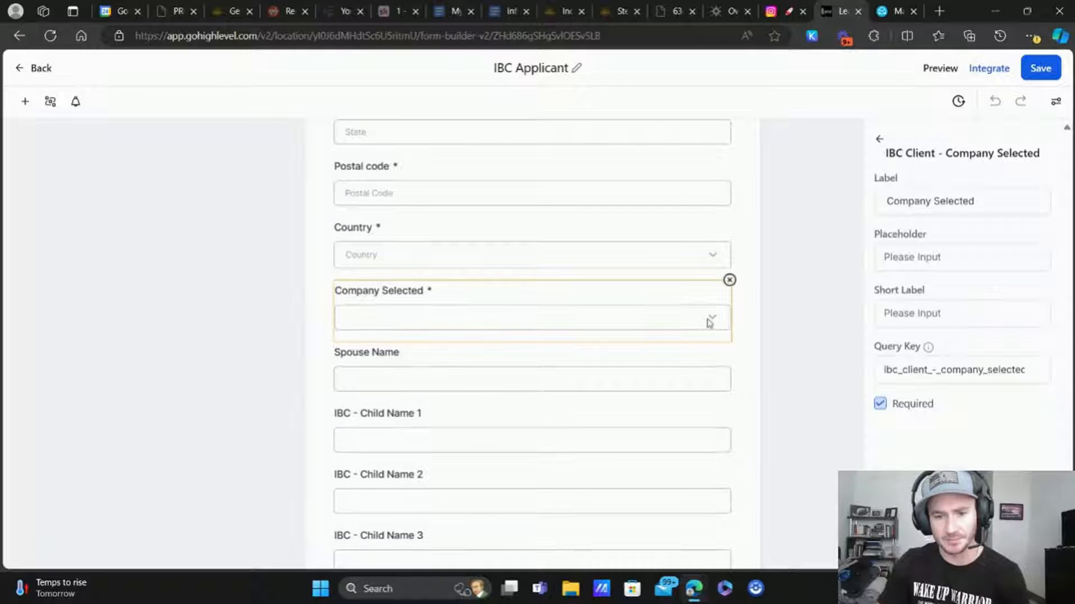
pyautogui.click(823, 320)
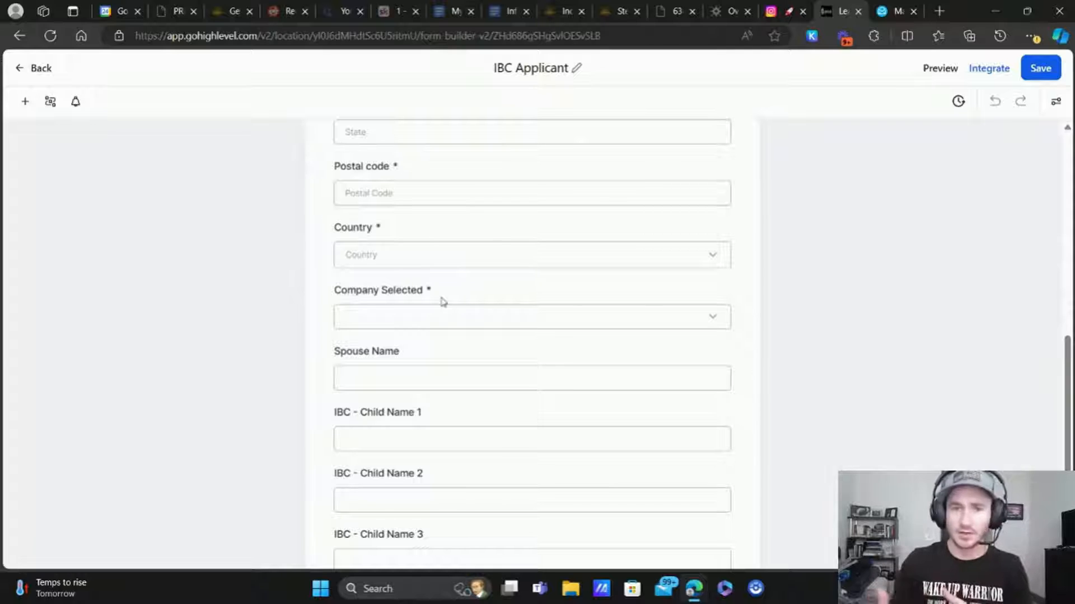
pyautogui.scroll(-1, 445, 302)
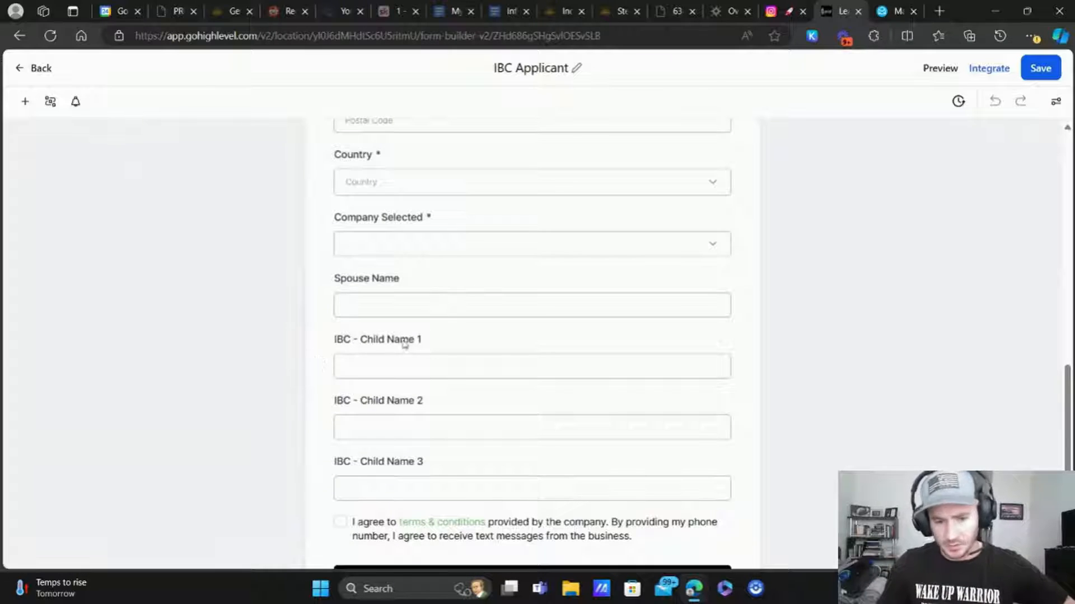
pyautogui.scroll(-1, 403, 343)
pyautogui.scroll(1, 372, 338)
pyautogui.scroll(-1, 633, 312)
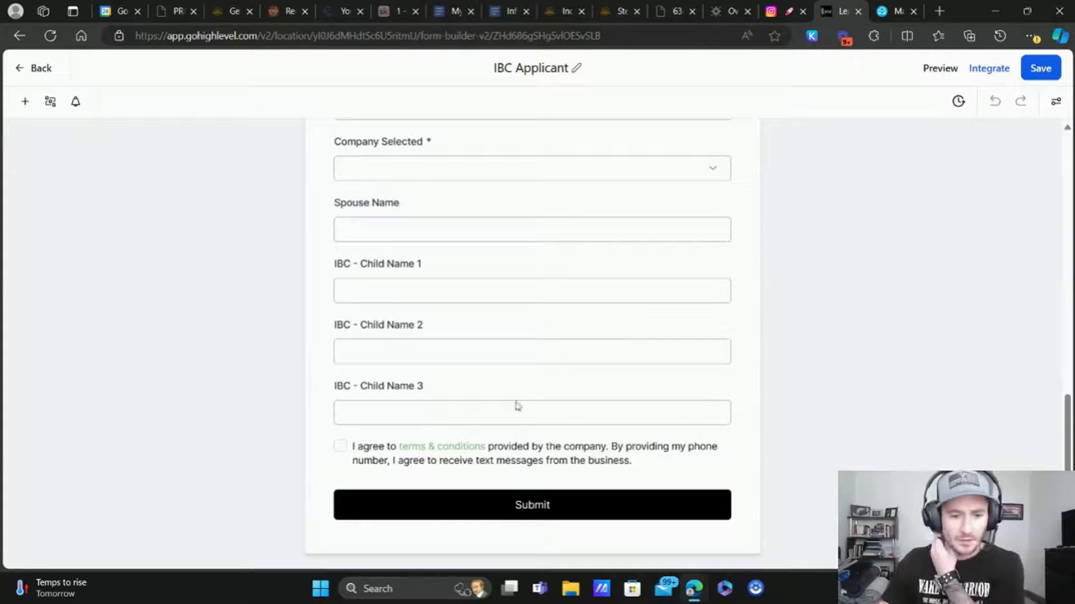
# Leave the form and open the Policy Applicant step of the Infinite Banking funnel.
pyautogui.click(35, 68)
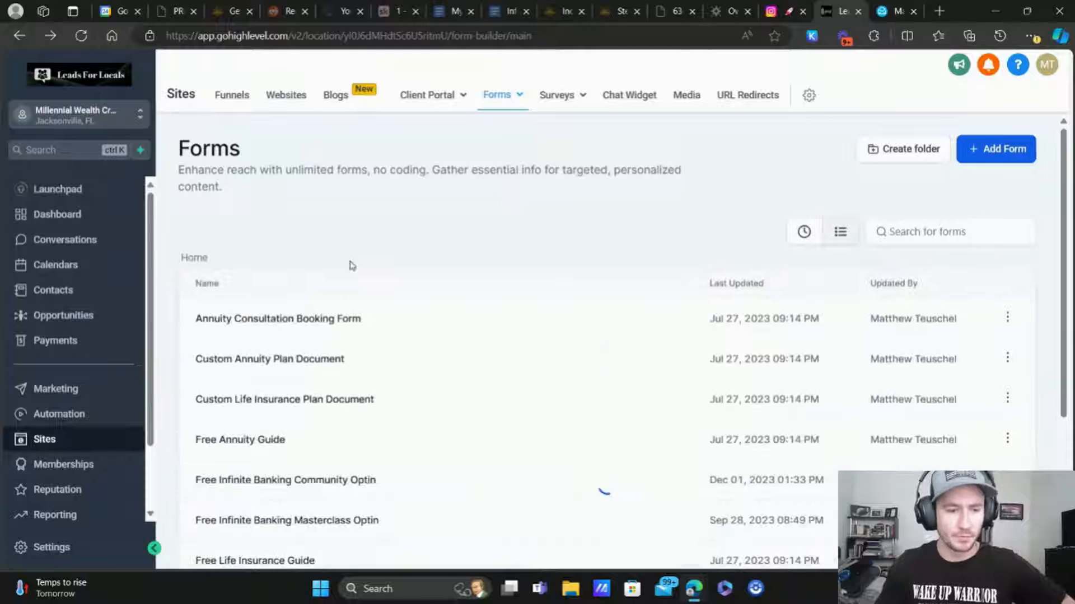
pyautogui.click(233, 95)
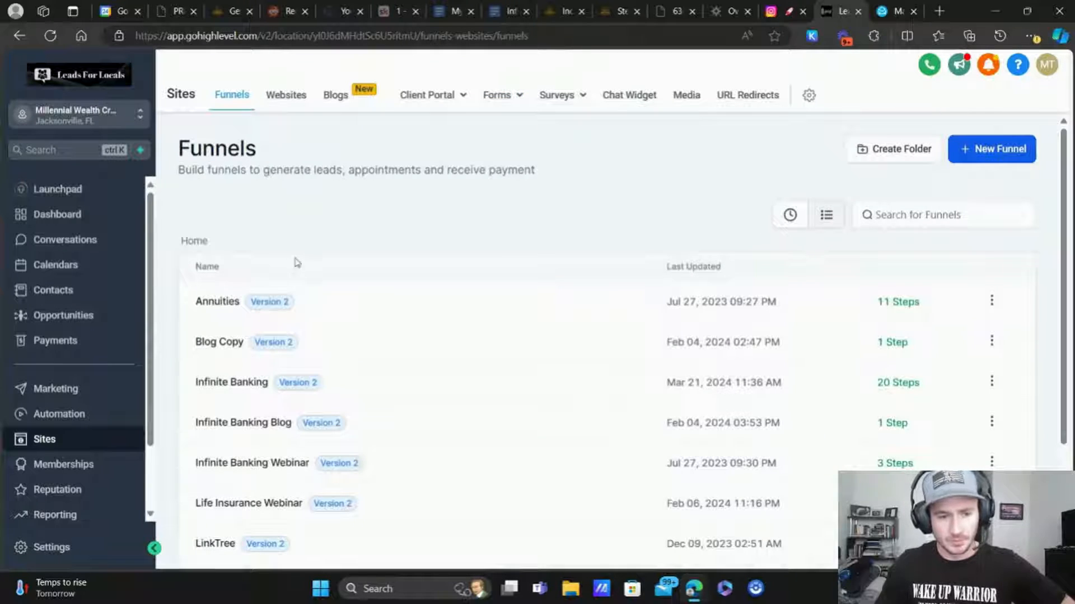
pyautogui.scroll(-3, 294, 268)
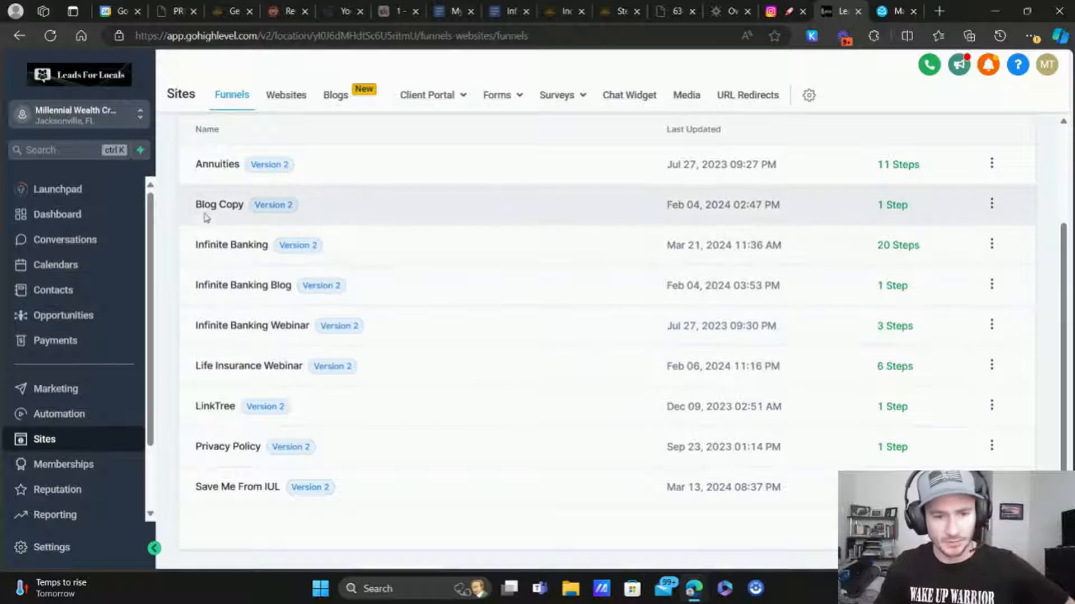
pyautogui.click(239, 246)
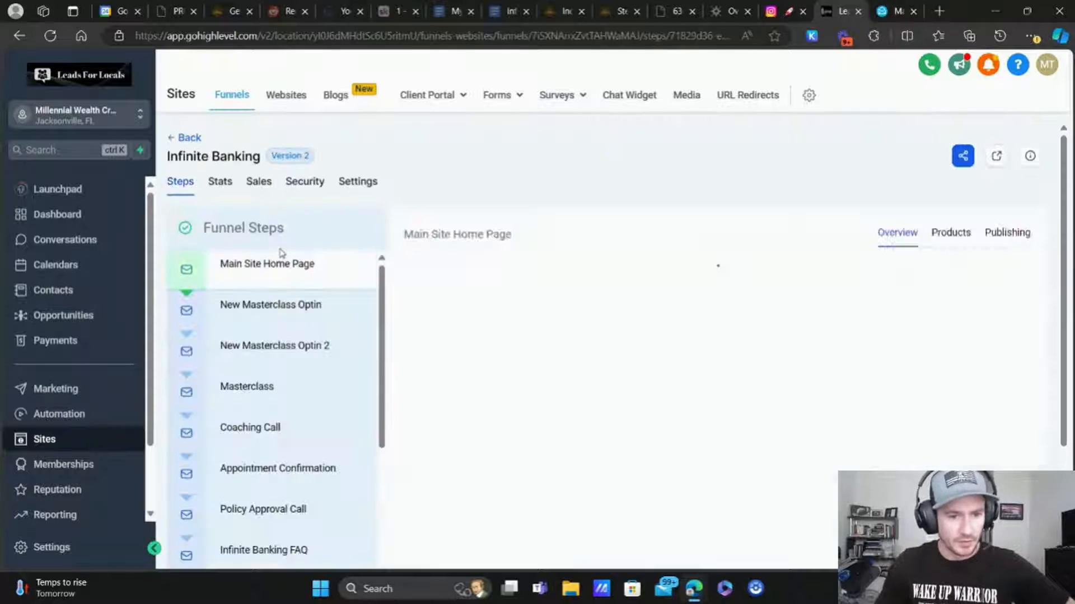
pyautogui.scroll(-5, 298, 312)
pyautogui.scroll(-5, 299, 312)
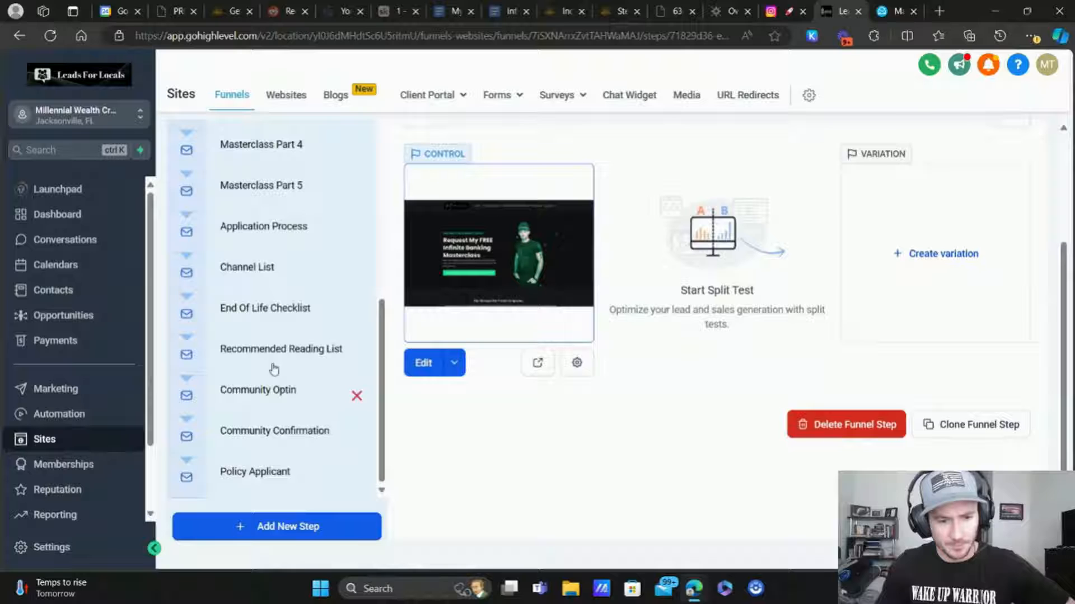
pyautogui.click(271, 470)
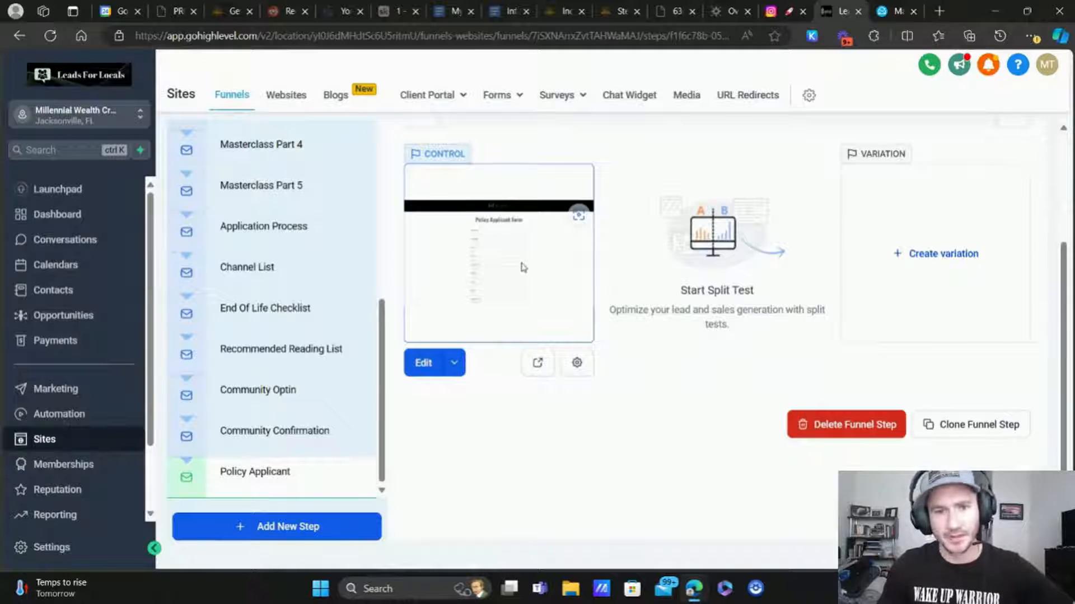
pyautogui.scroll(3, 620, 200)
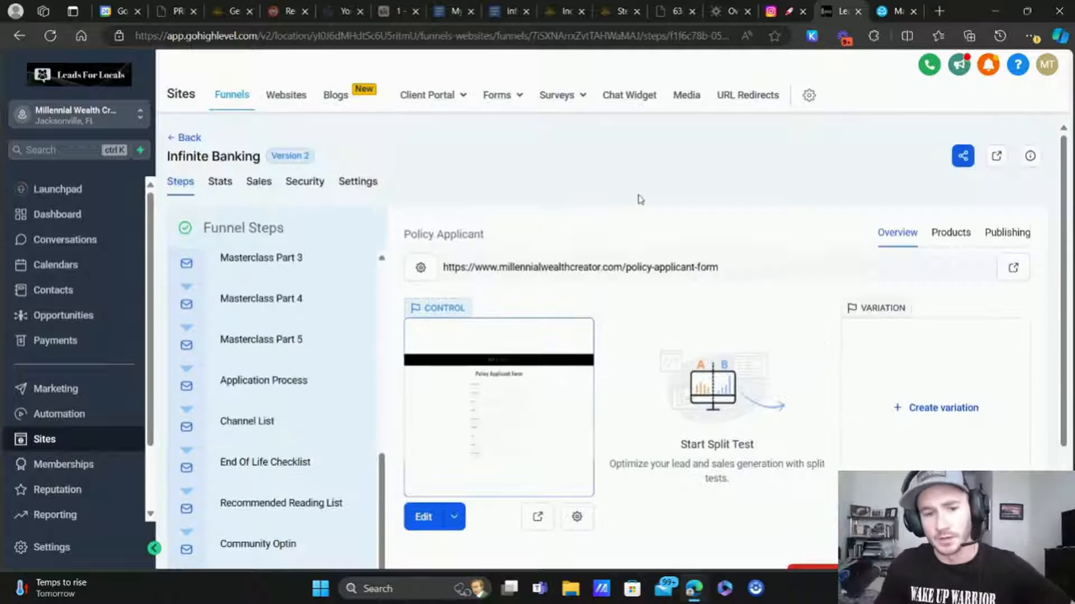
# Open the live Policy Applicant page, look through its form fields down to the consent checkbox, and close the page.
pyautogui.click(1013, 268)
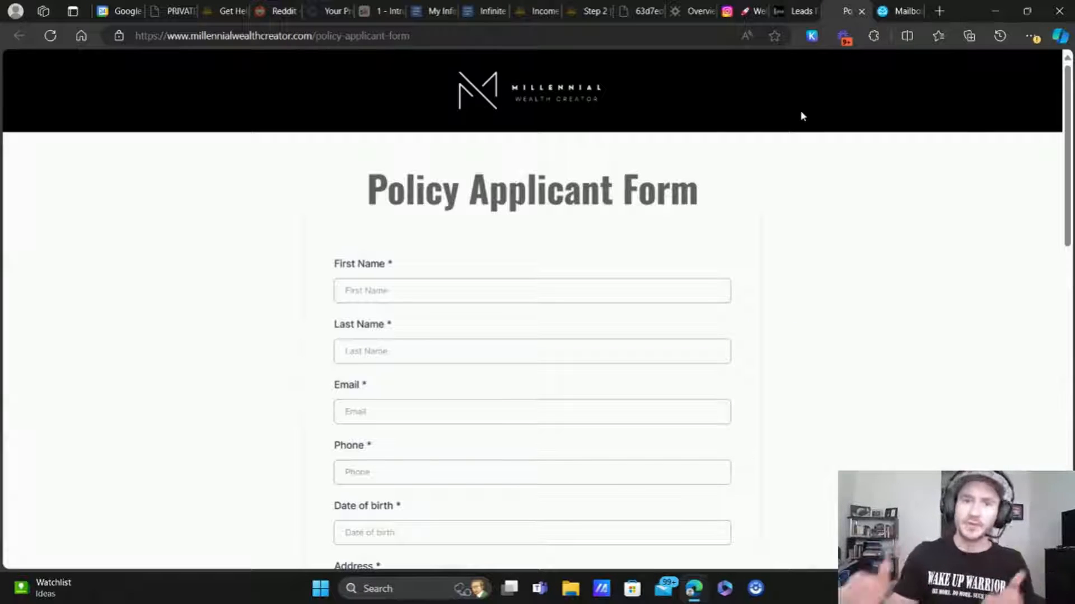
pyautogui.scroll(-4, 424, 161)
pyautogui.scroll(-3, 436, 261)
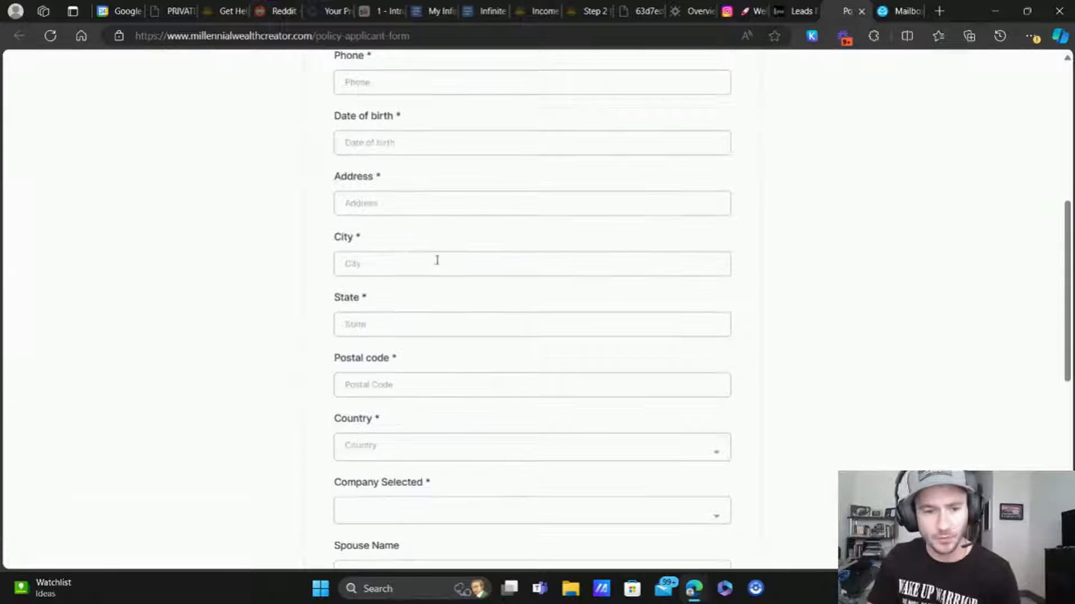
pyautogui.scroll(-7, 442, 247)
pyautogui.scroll(3, 812, 254)
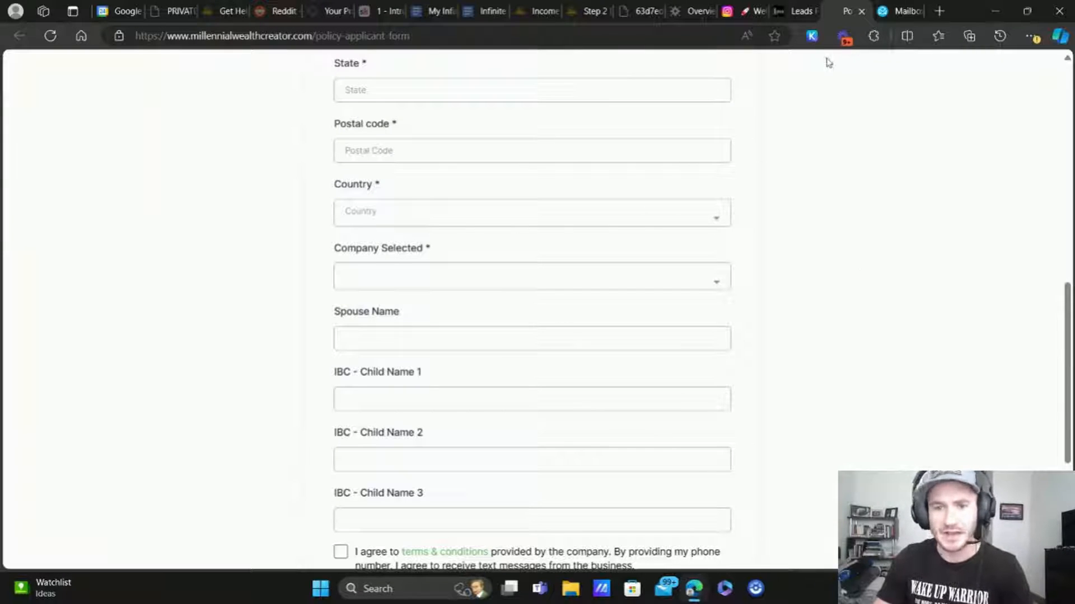
pyautogui.scroll(-4, 695, 247)
pyautogui.scroll(4, 900, 257)
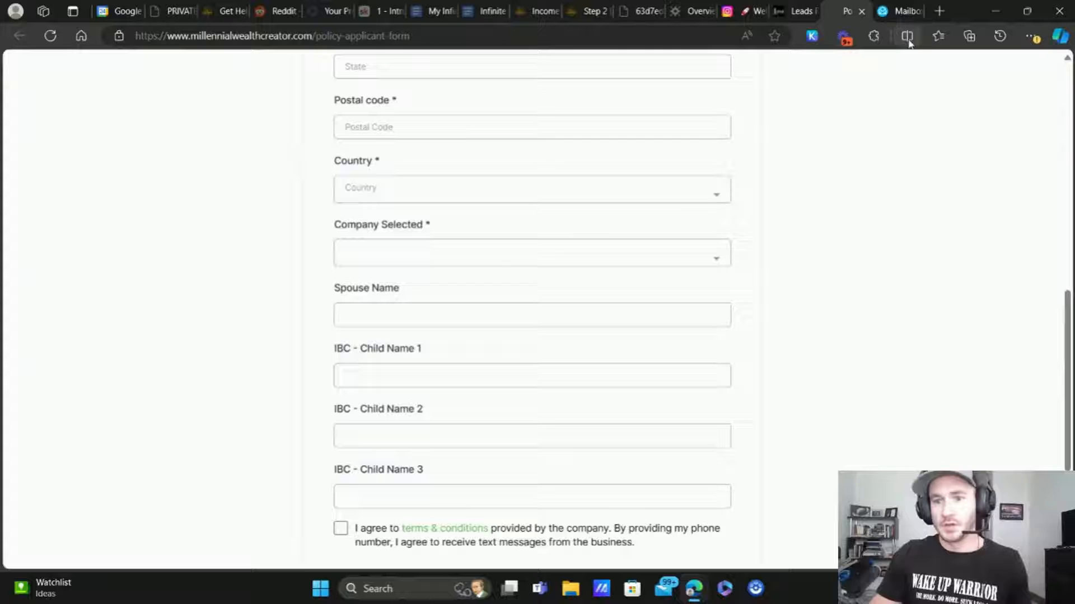
pyautogui.click(862, 11)
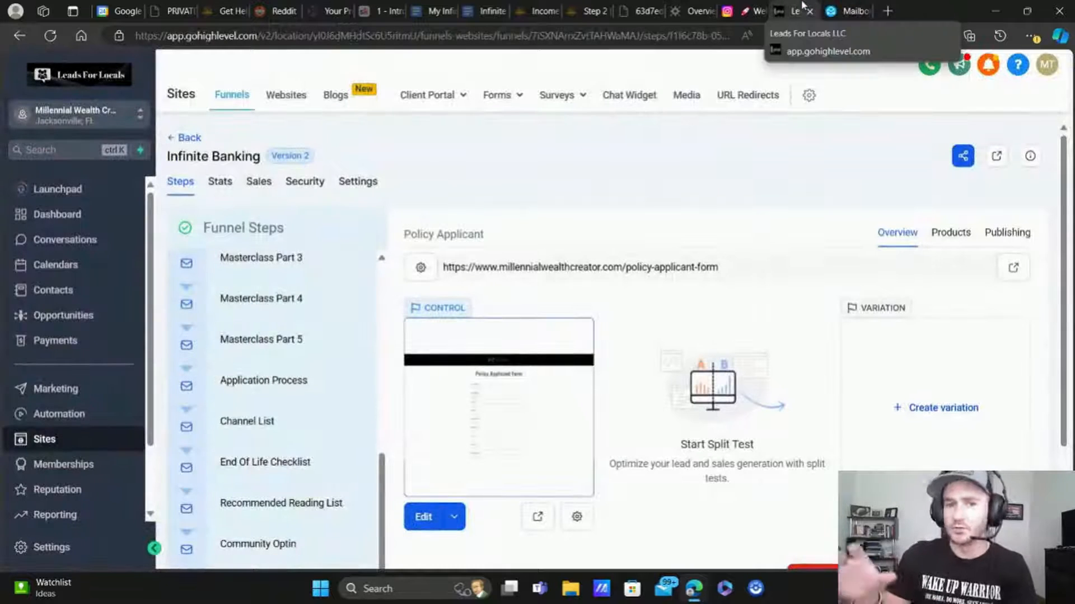
# Open the Infinite Banking pipeline for editing from the account's pipeline settings.
pyautogui.click(53, 551)
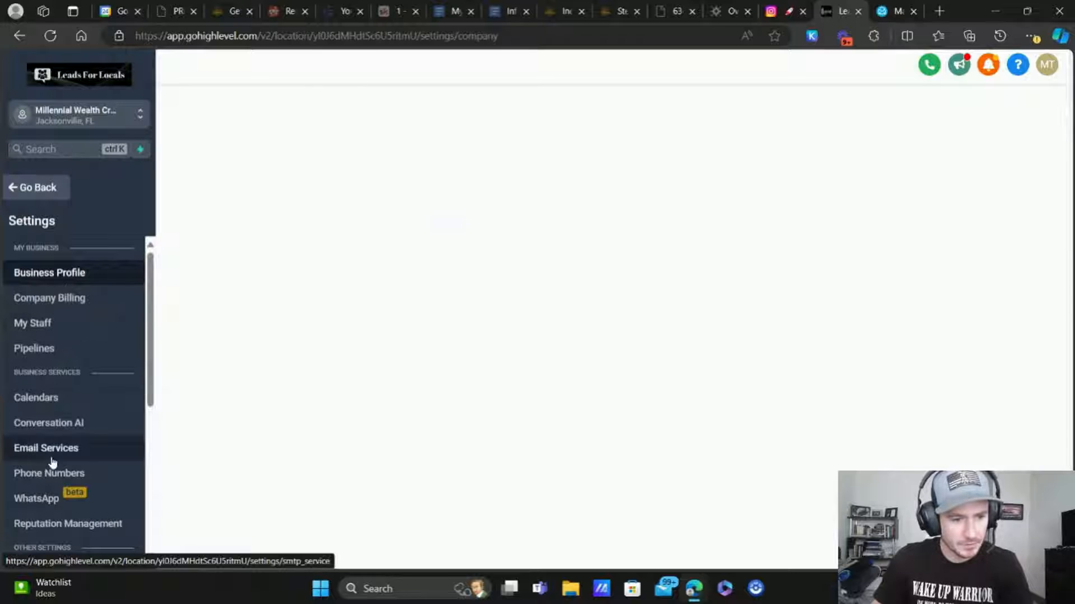
pyautogui.scroll(-3, 52, 380)
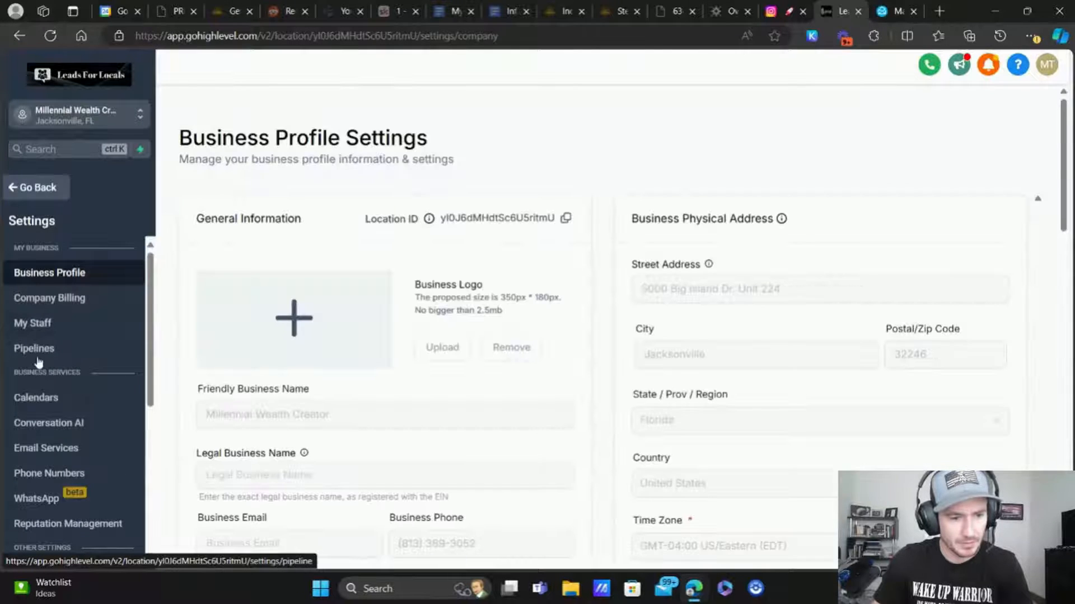
pyautogui.click(38, 350)
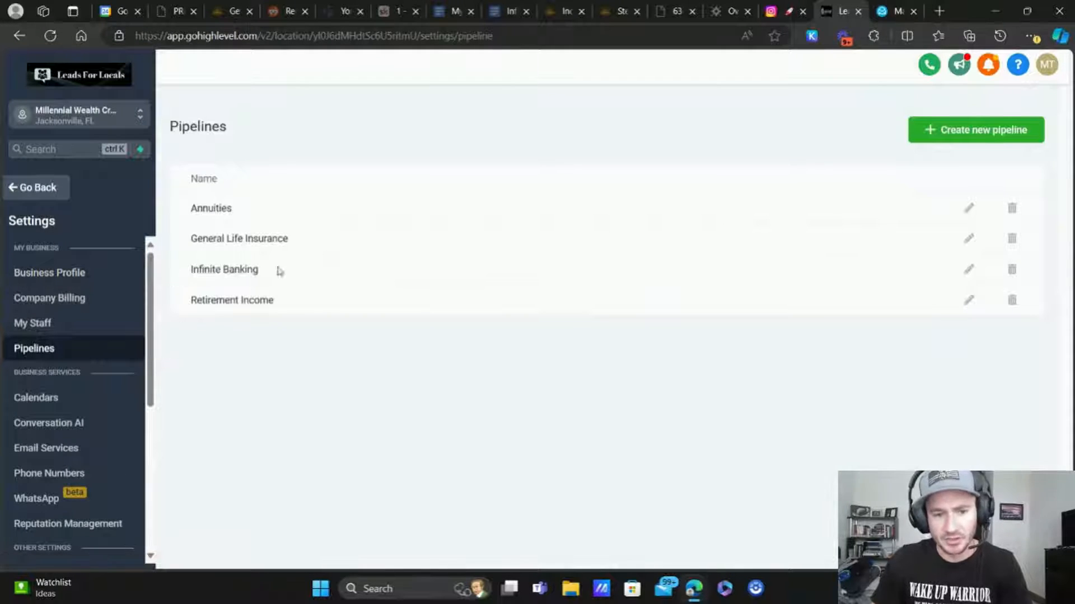
pyautogui.click(968, 270)
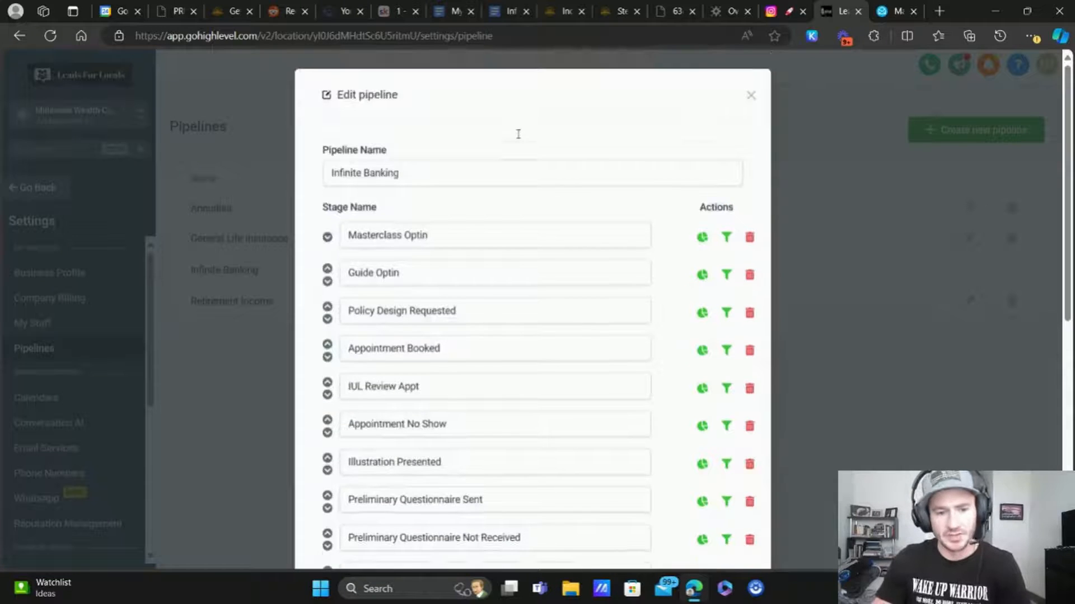
# Examine the stage names of the Infinite Banking pipeline and close its editor.
pyautogui.scroll(-7, 519, 134)
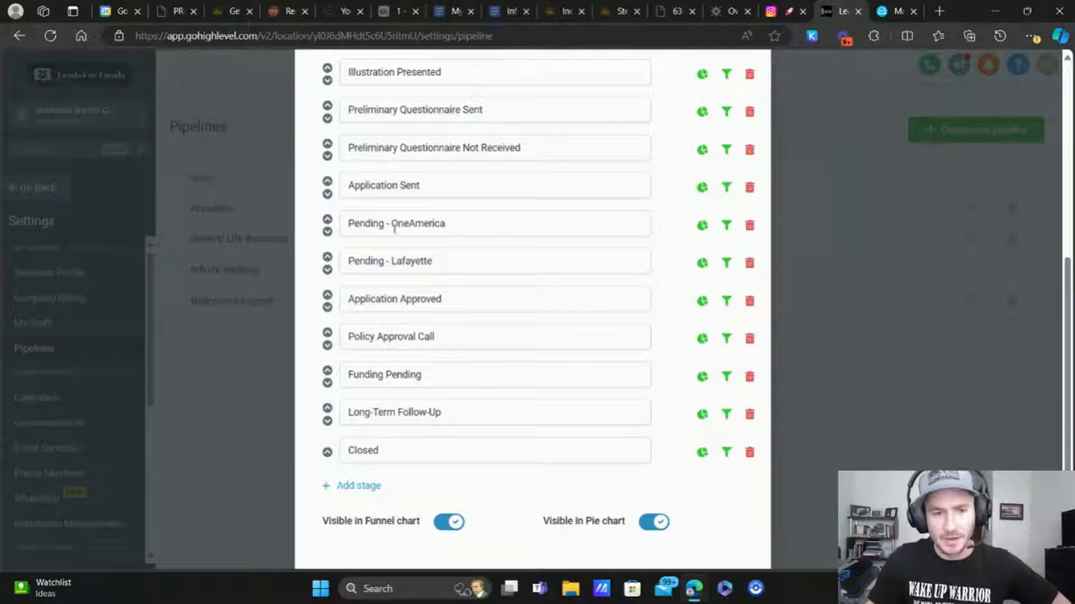
pyautogui.scroll(7, 695, 294)
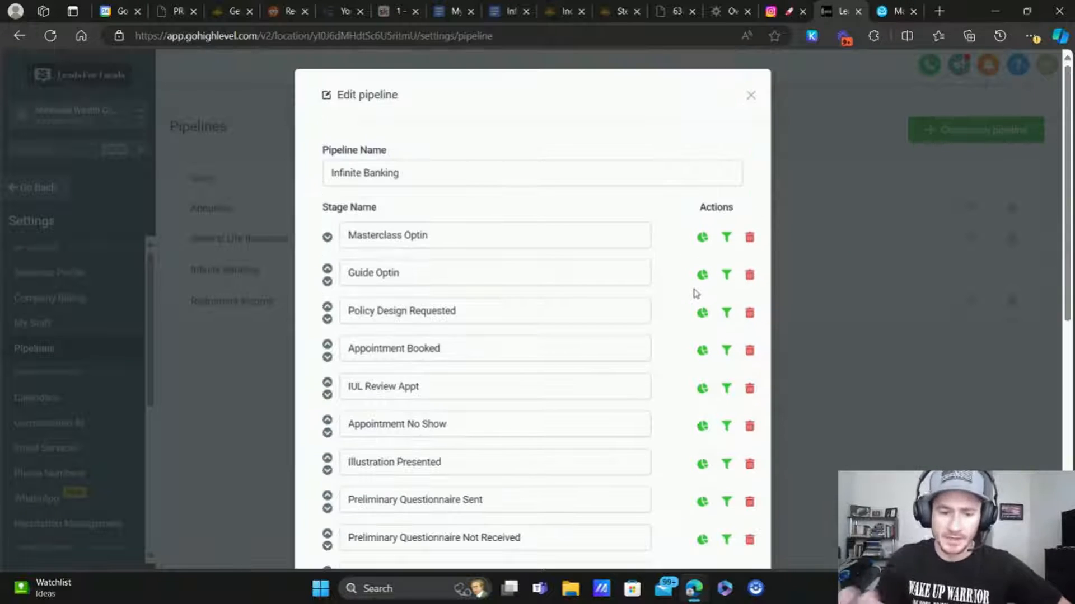
pyautogui.scroll(-3, 439, 408)
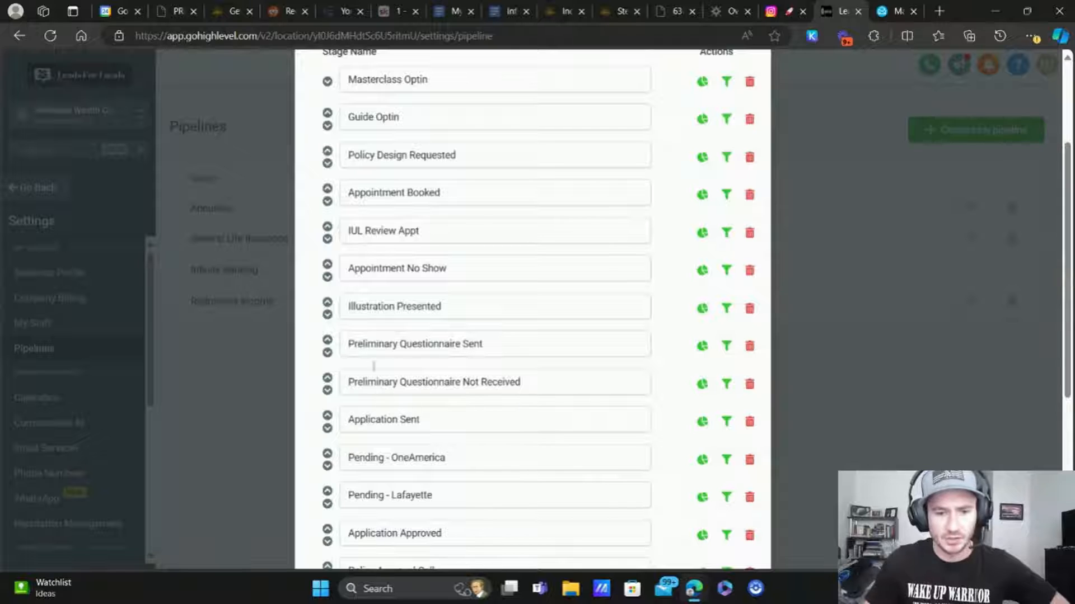
pyautogui.scroll(5, 716, 167)
pyautogui.click(751, 100)
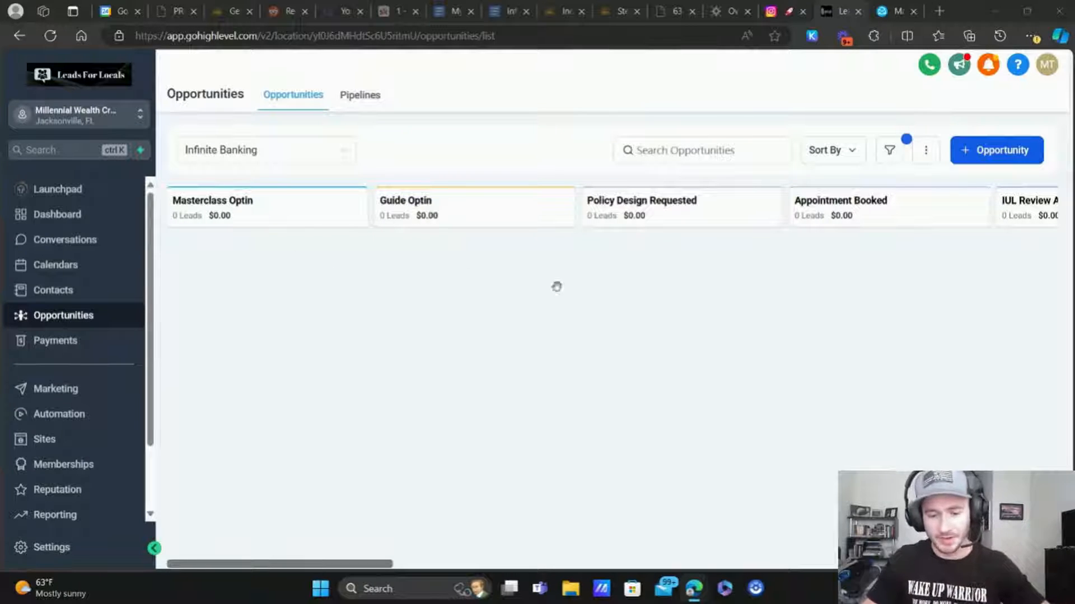
# Look across the Infinite Banking opportunities board to the Pending - OneAmerica and Pending - Lafayette stages.
pyautogui.click(608, 287)
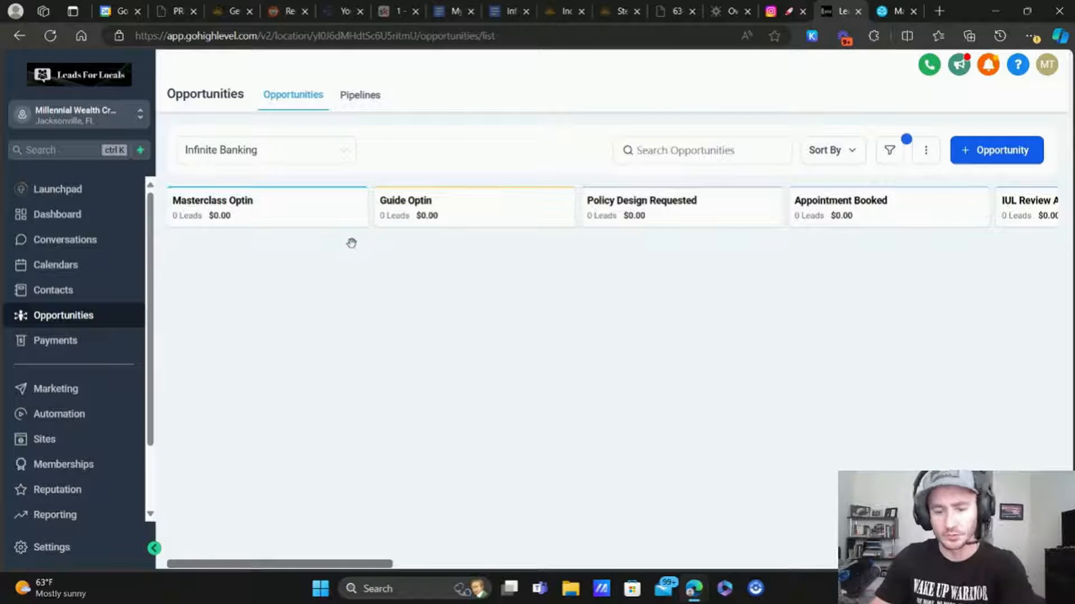
pyautogui.hscroll(3, 657, 290)
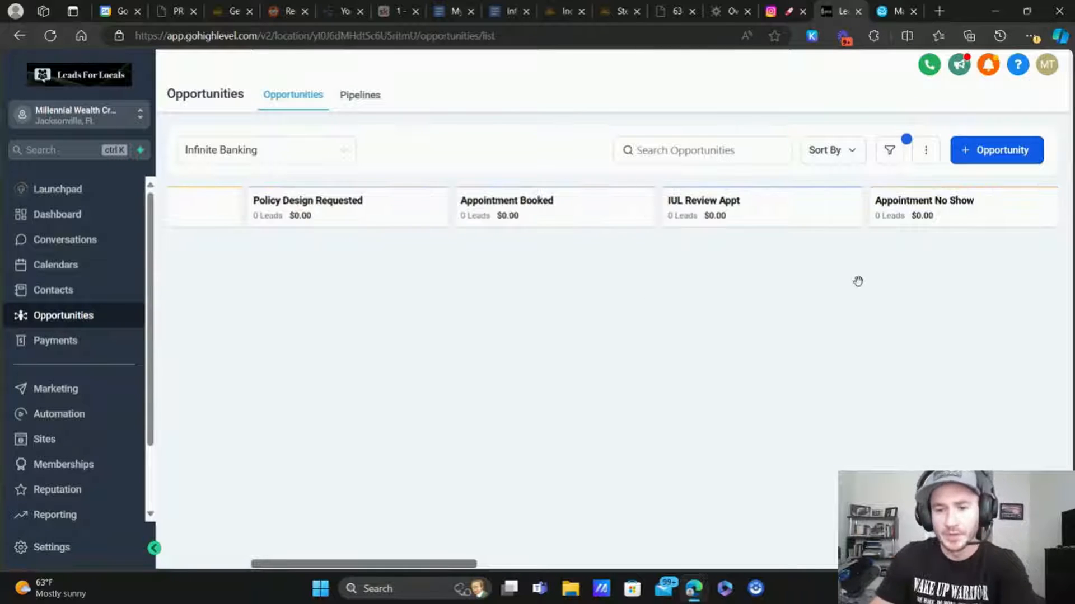
pyautogui.hscroll(15, 857, 281)
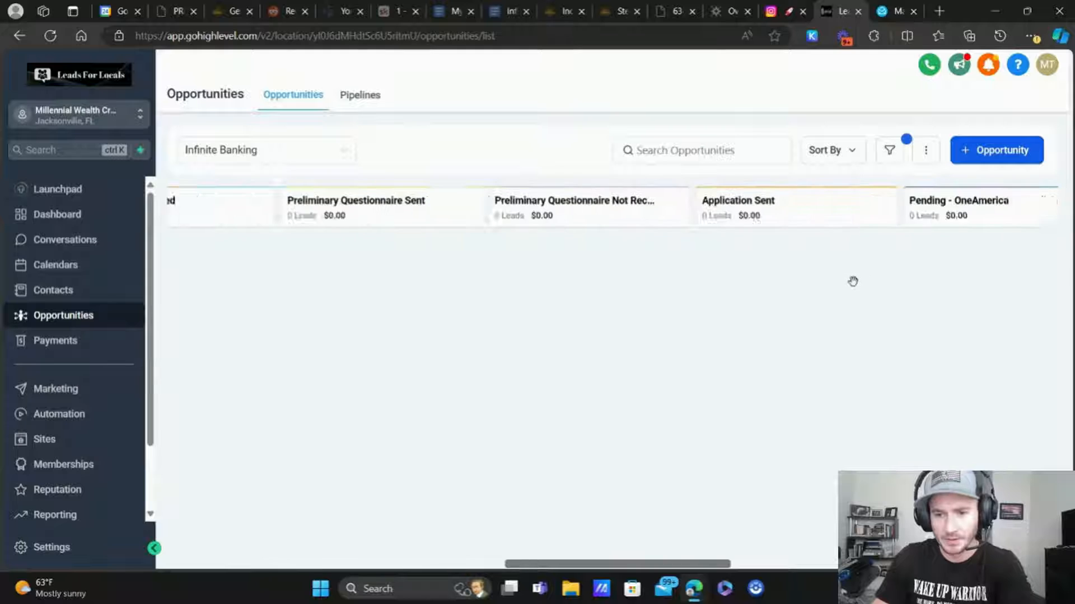
pyautogui.hscroll(2, 853, 281)
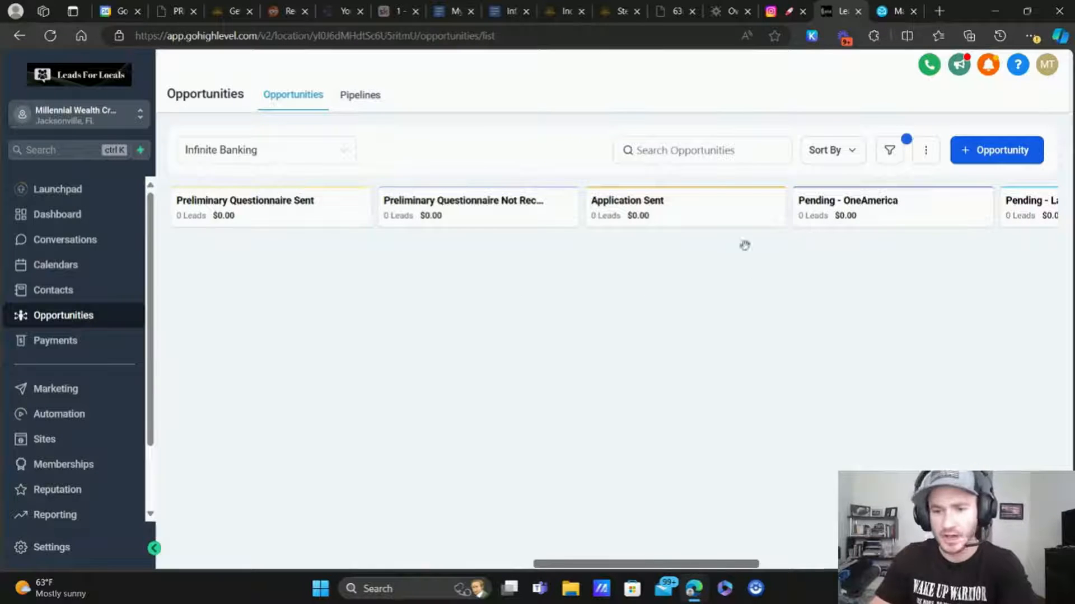
pyautogui.hscroll(2, 744, 244)
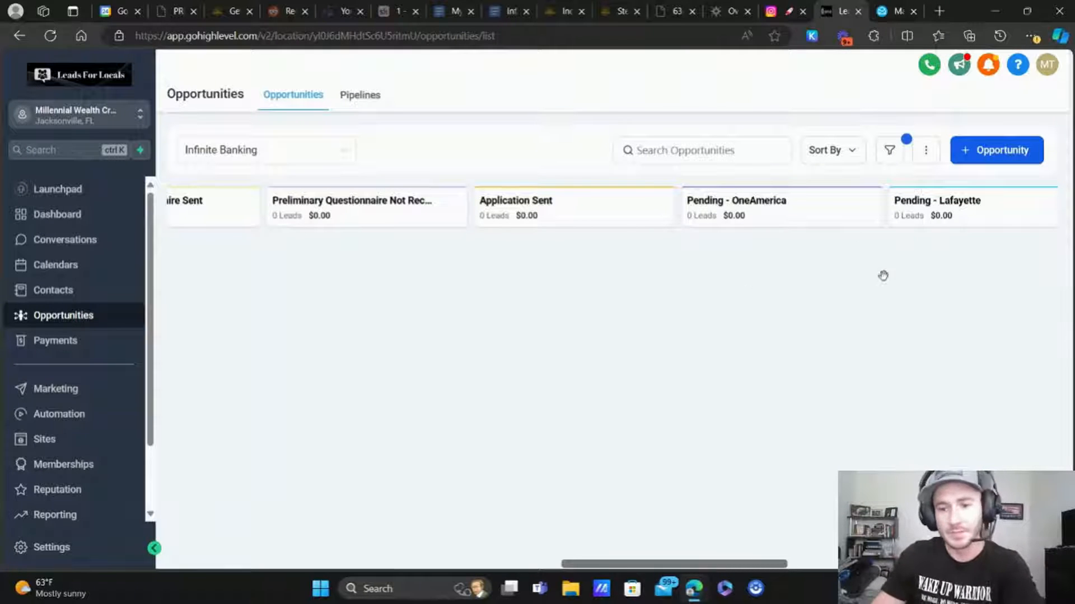
# Switch to Mailbox Power and open the list of saved automations.
pyautogui.click(890, 7)
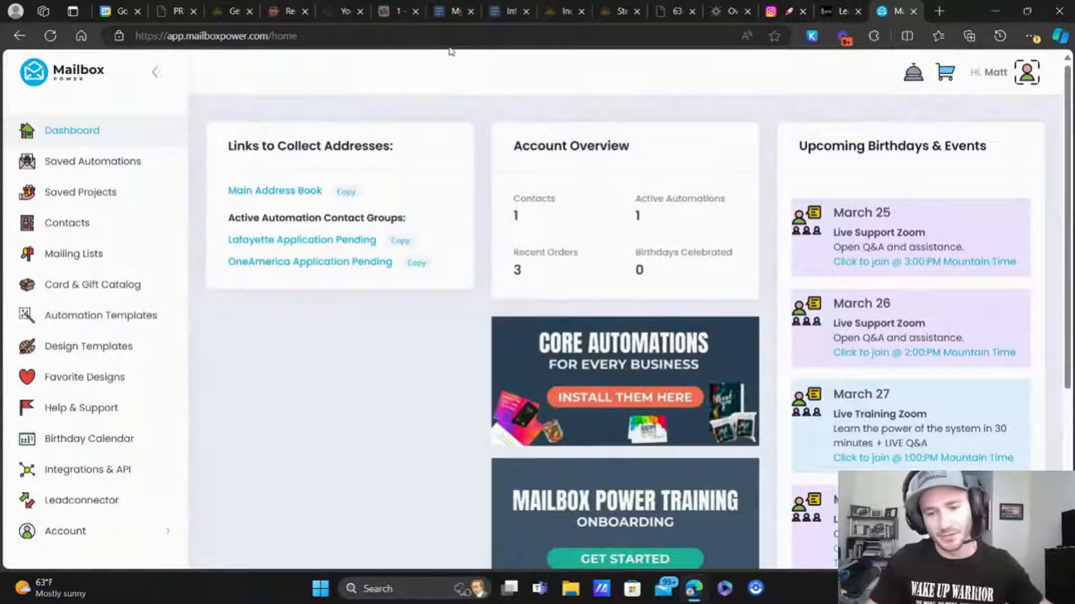
pyautogui.click(108, 152)
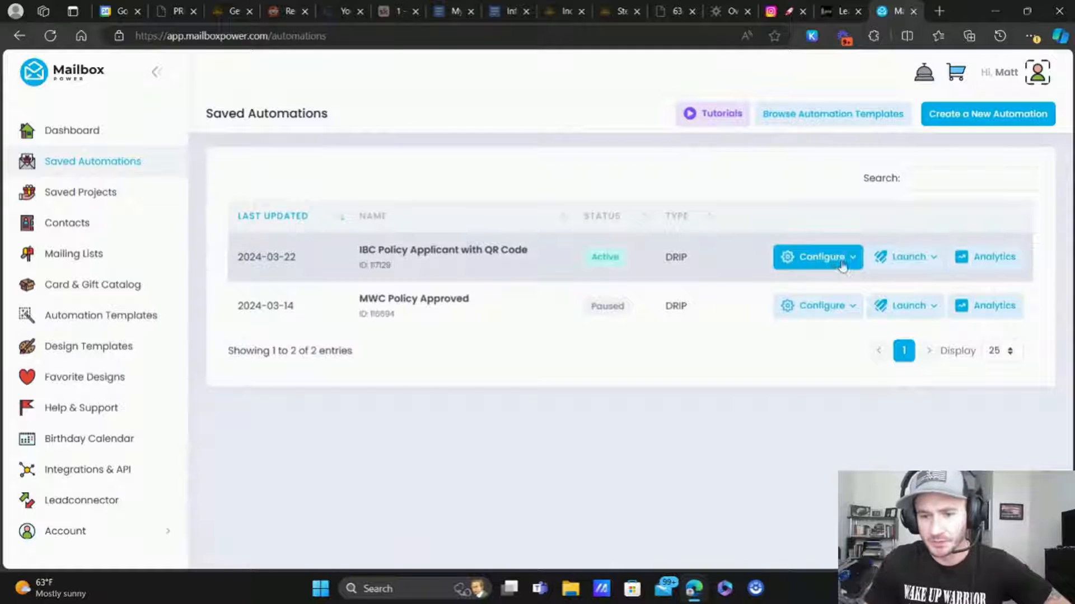
# Open the IBC Policy Applicant with QR Code automation's shipments and preview the 4x6 postcard image.
pyautogui.click(840, 263)
pyautogui.click(784, 320)
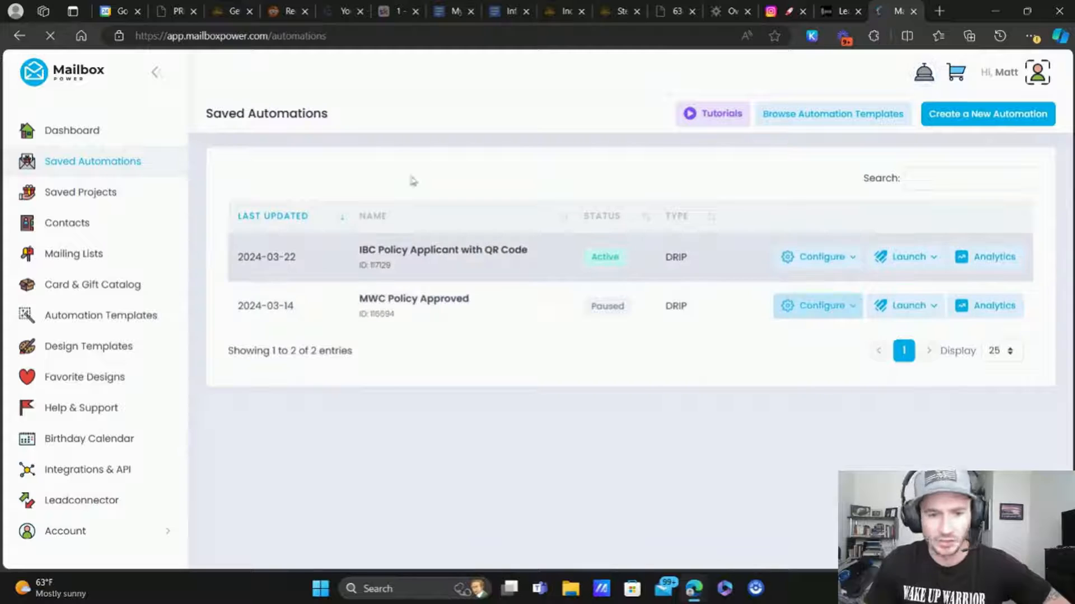
pyautogui.scroll(-3, 295, 168)
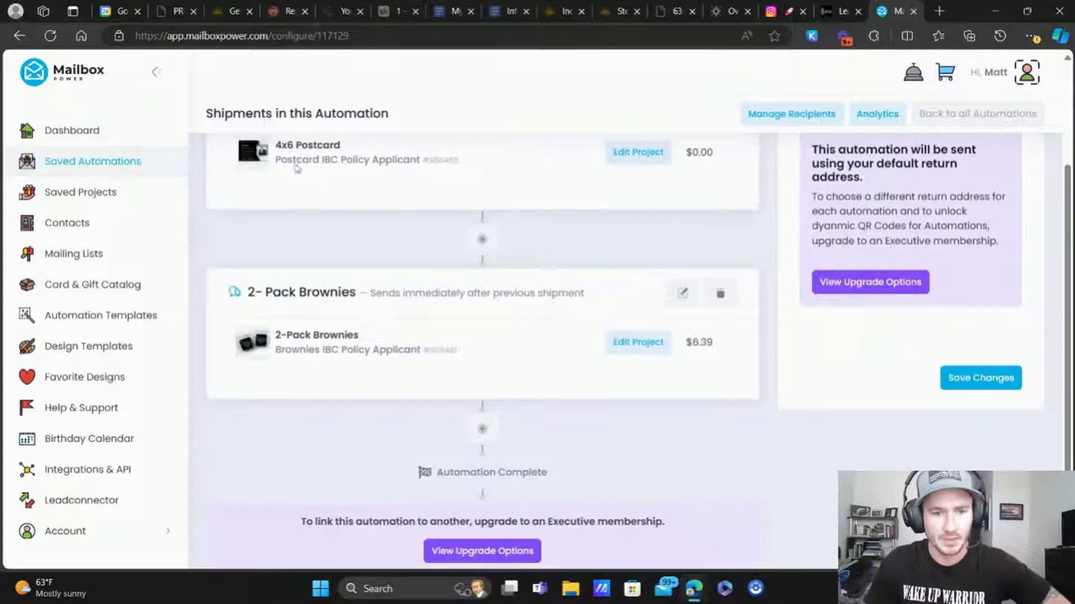
pyautogui.click(261, 155)
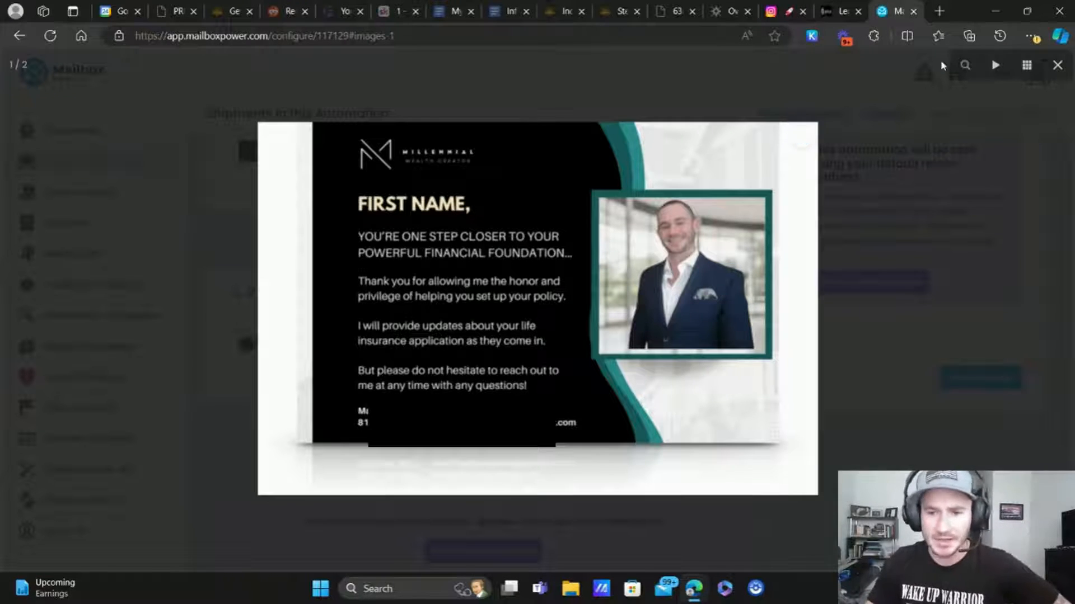
pyautogui.click(568, 110)
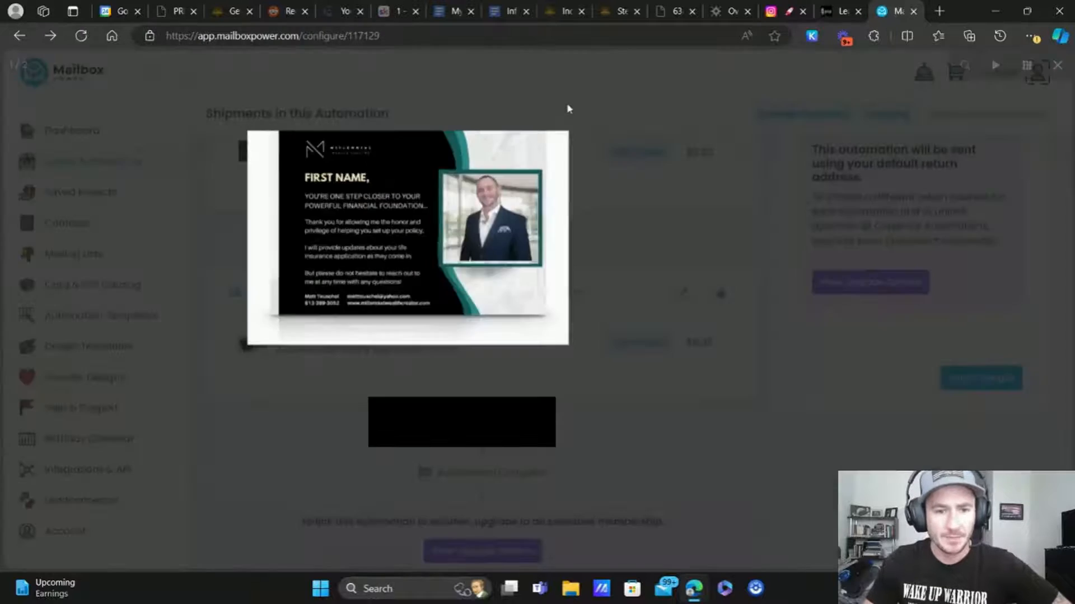
pyautogui.click(254, 149)
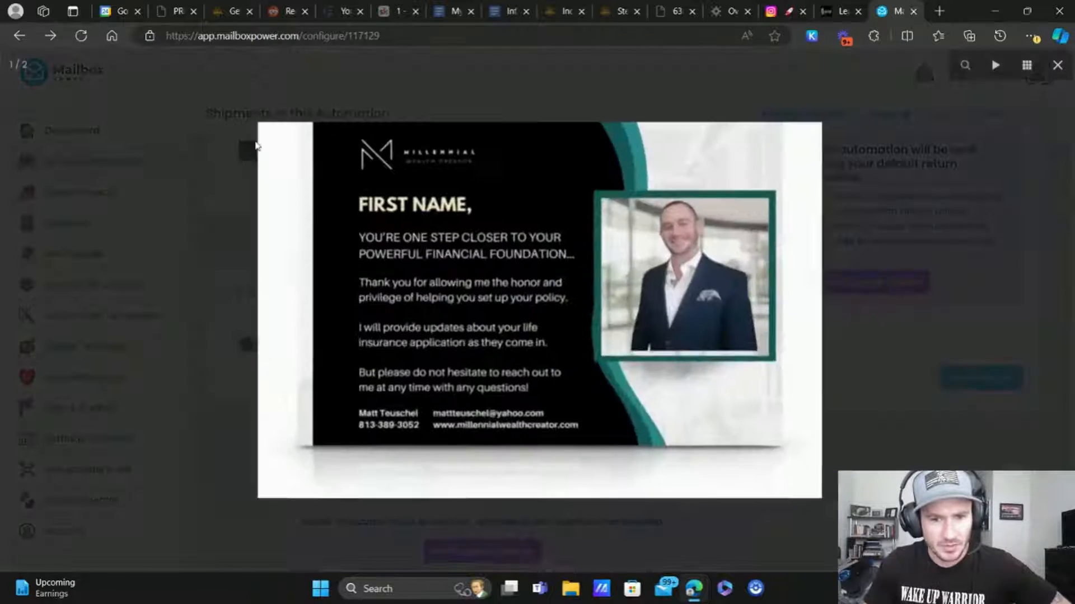
pyautogui.click(556, 85)
# Go to the saved projects and preview the Postcard IBC Policy Applicant design.
pyautogui.click(102, 193)
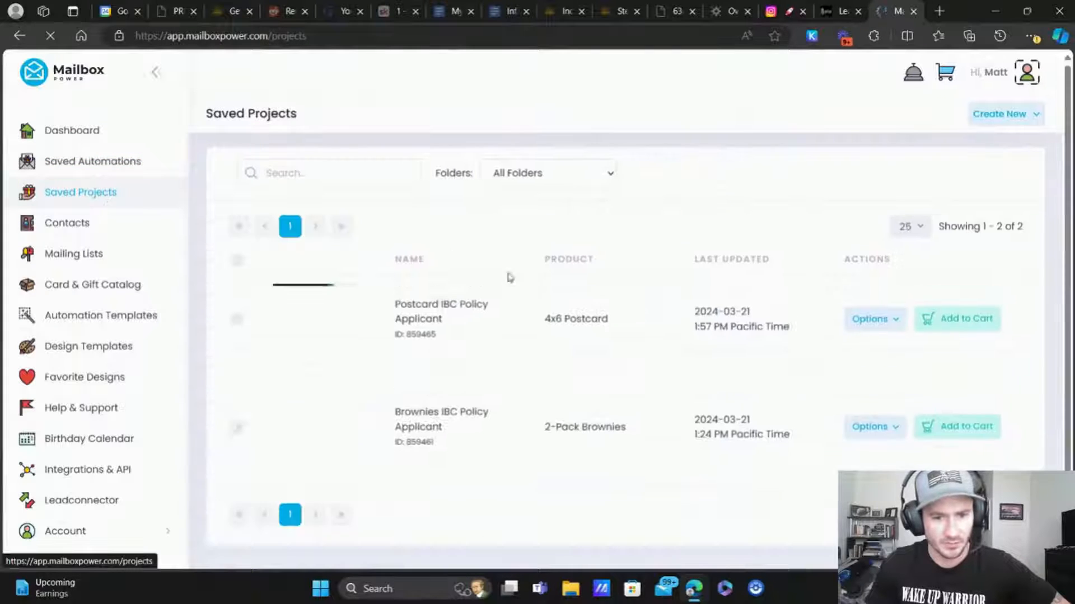
pyautogui.click(344, 300)
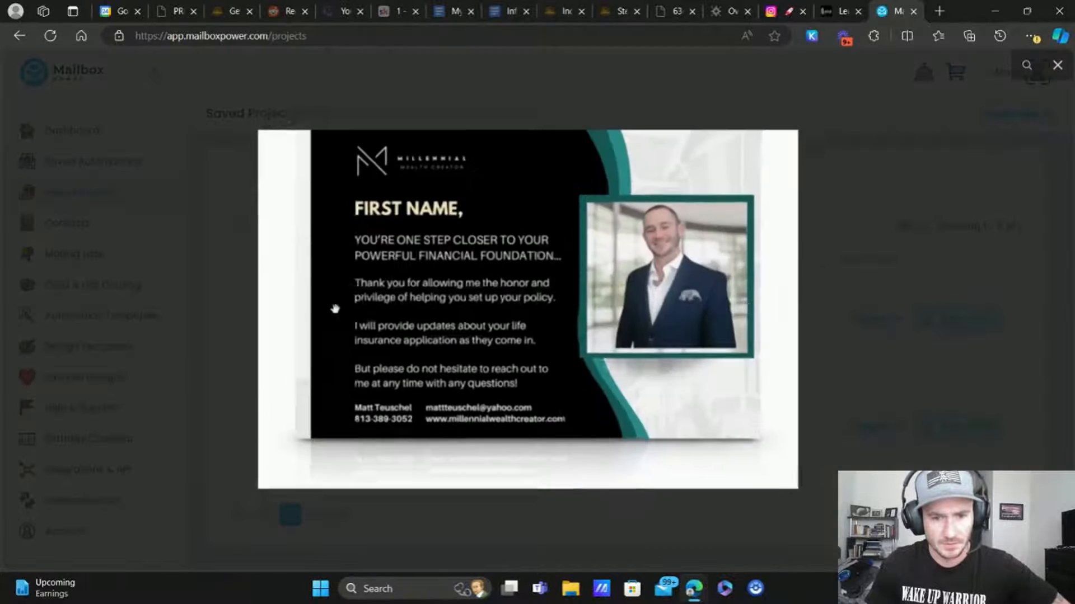
pyautogui.click(891, 283)
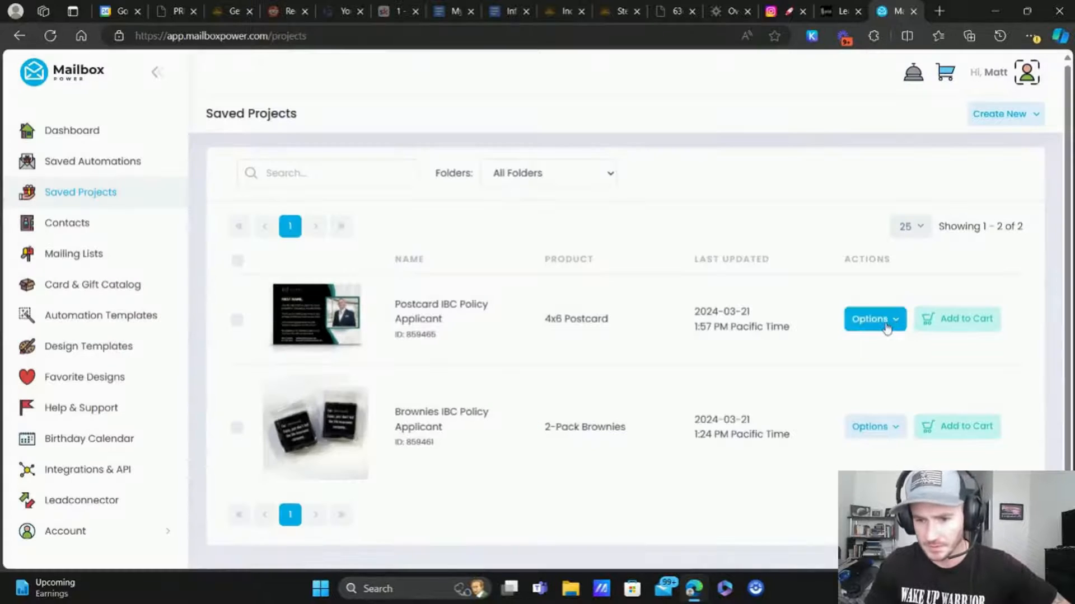
# Open the Postcard IBC Policy Applicant project in the editor, view the back of the card, and save and exit.
pyautogui.click(885, 322)
pyautogui.click(785, 354)
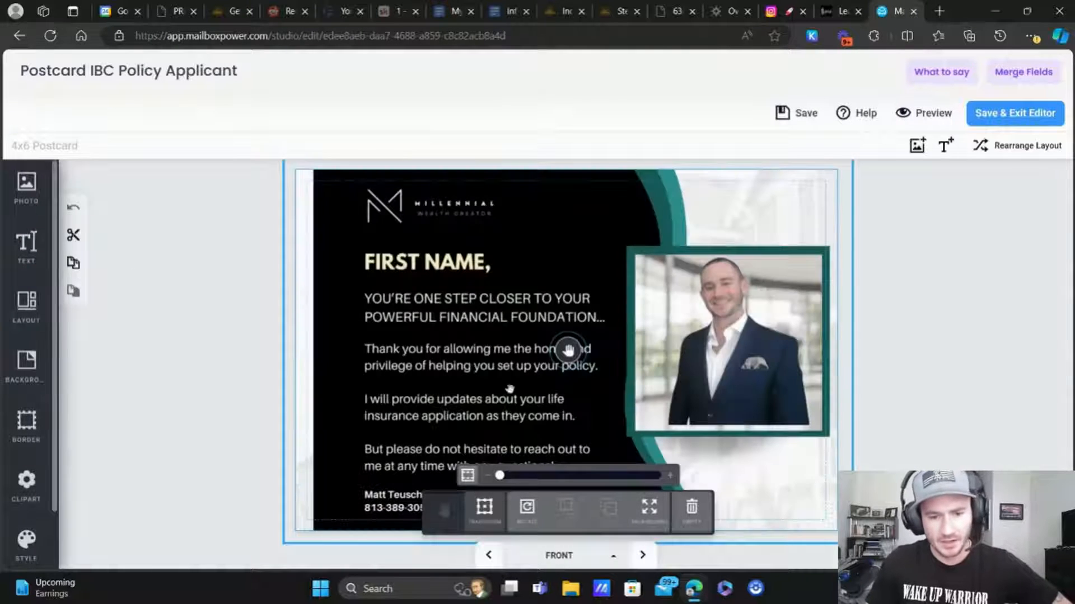
pyautogui.click(643, 555)
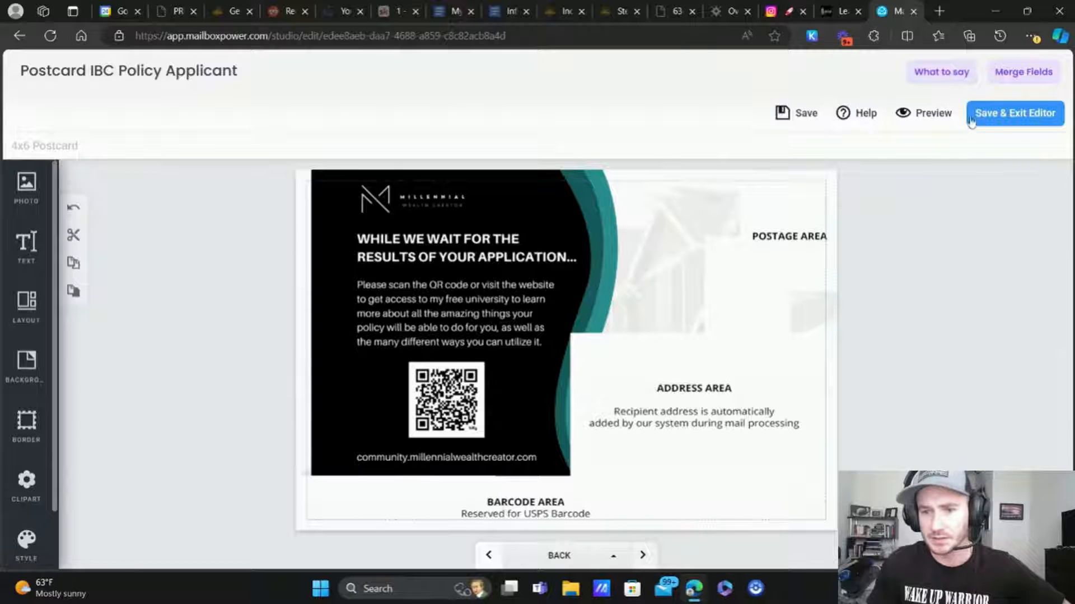
pyautogui.click(1015, 113)
pyautogui.click(584, 377)
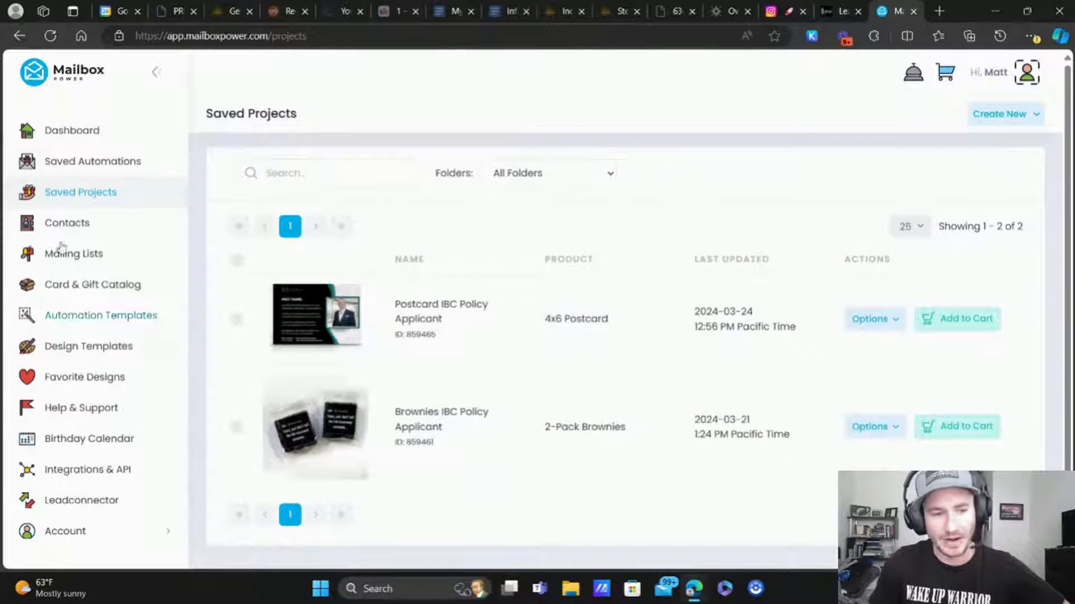
# Reopen the IBC Policy Applicant with QR Code automation's shipments and preview the 2-Pack Brownies image.
pyautogui.click(104, 163)
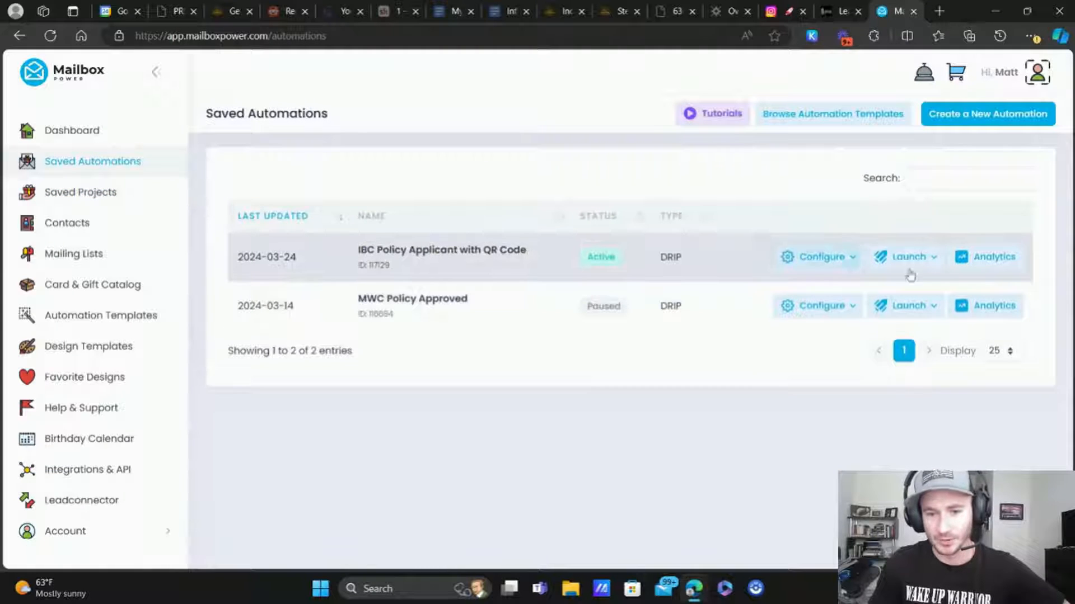
pyautogui.click(828, 261)
pyautogui.click(758, 322)
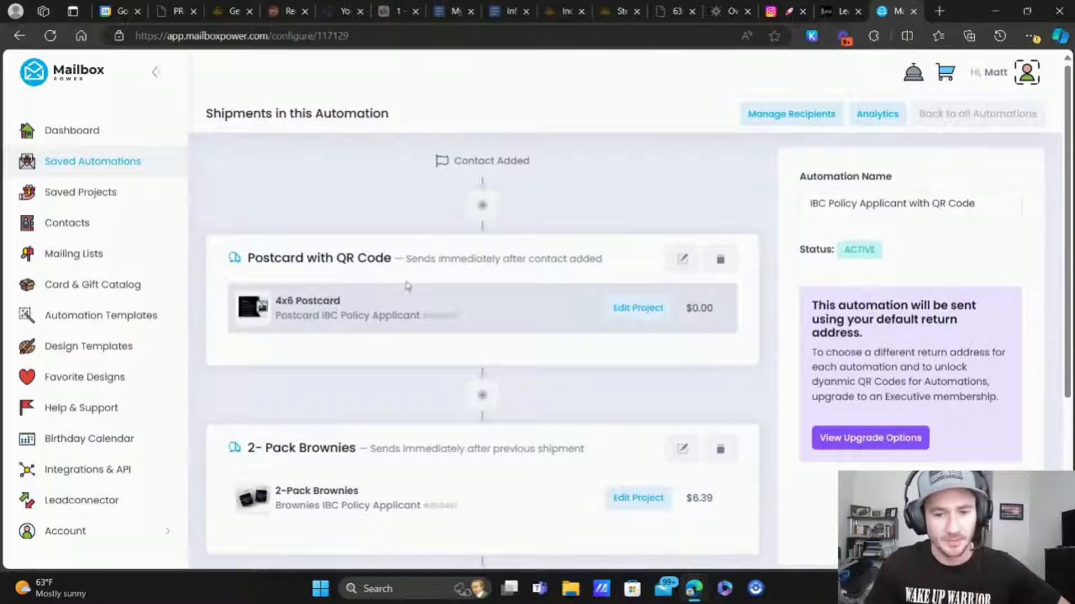
pyautogui.scroll(-1, 407, 286)
pyautogui.scroll(-1, 584, 267)
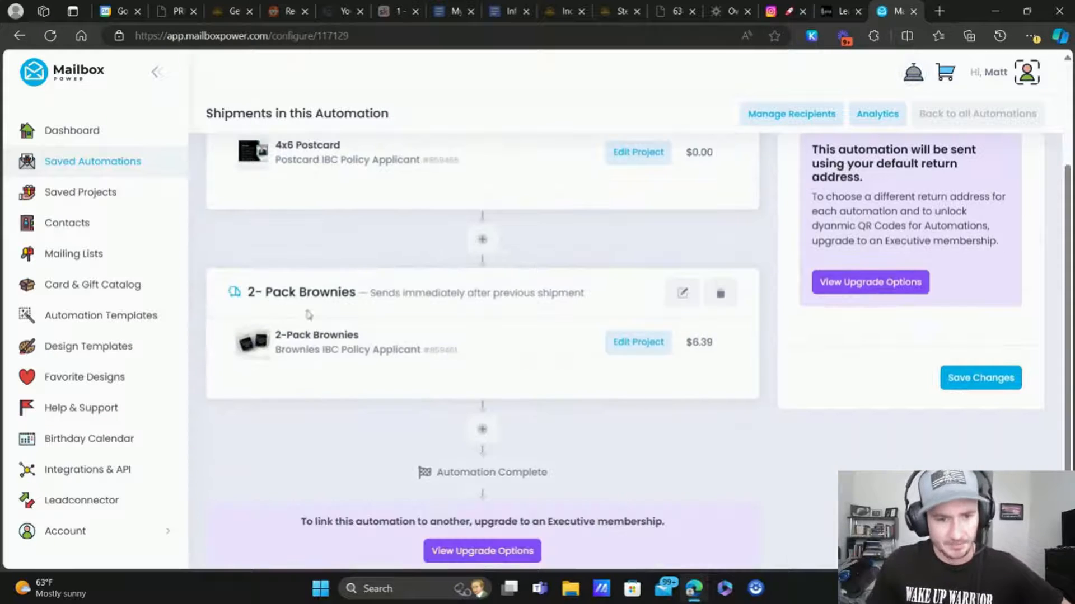
pyautogui.click(256, 344)
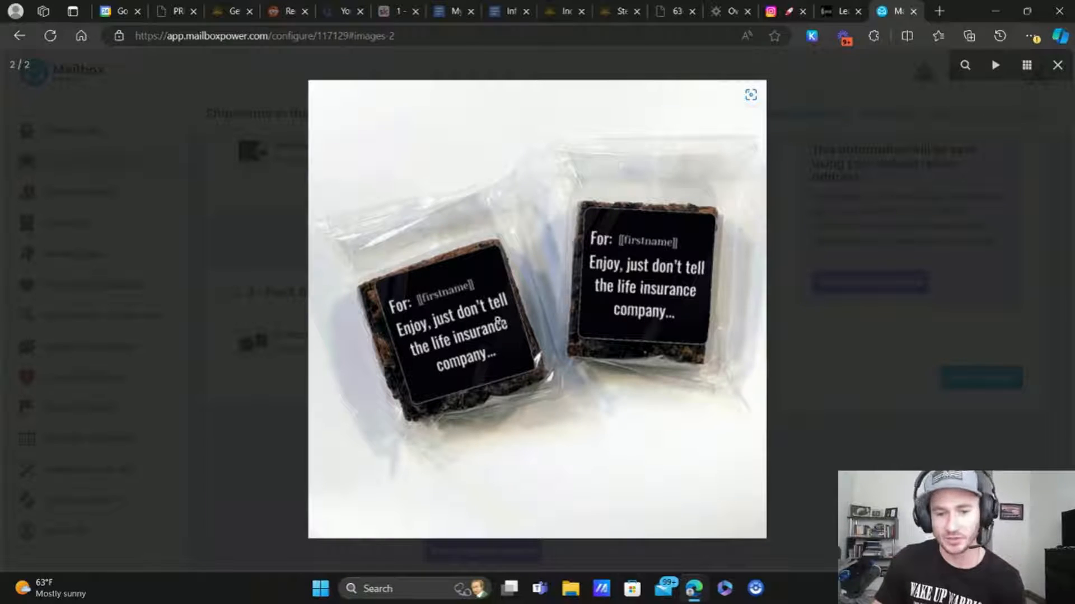
pyautogui.click(845, 85)
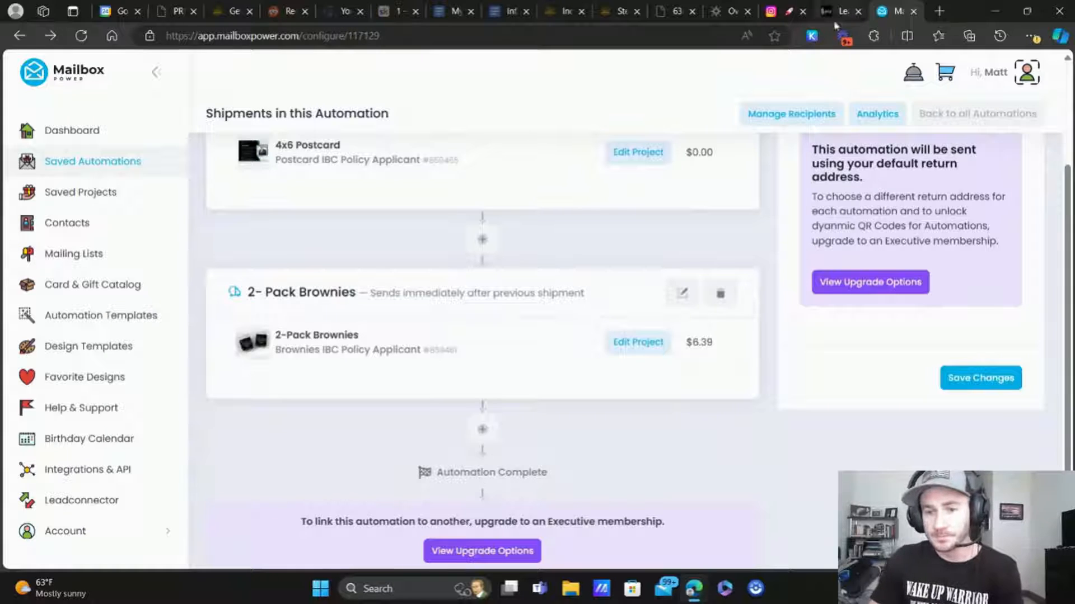
# Look at the HighLevel connection instructions in the integrations and return to the dashboard.
pyautogui.scroll(3, 373, 168)
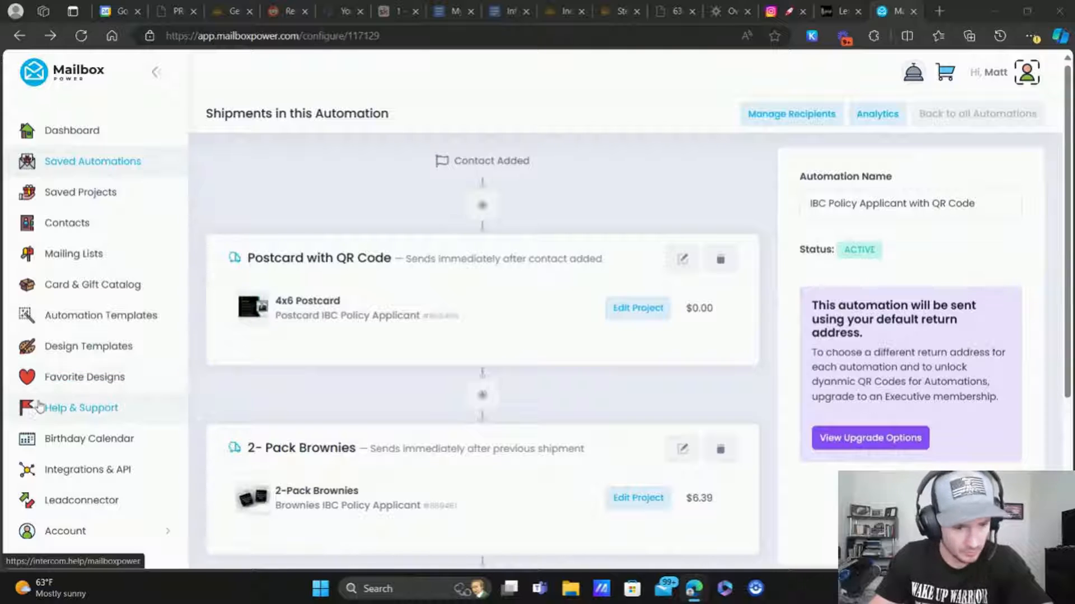
pyautogui.click(84, 472)
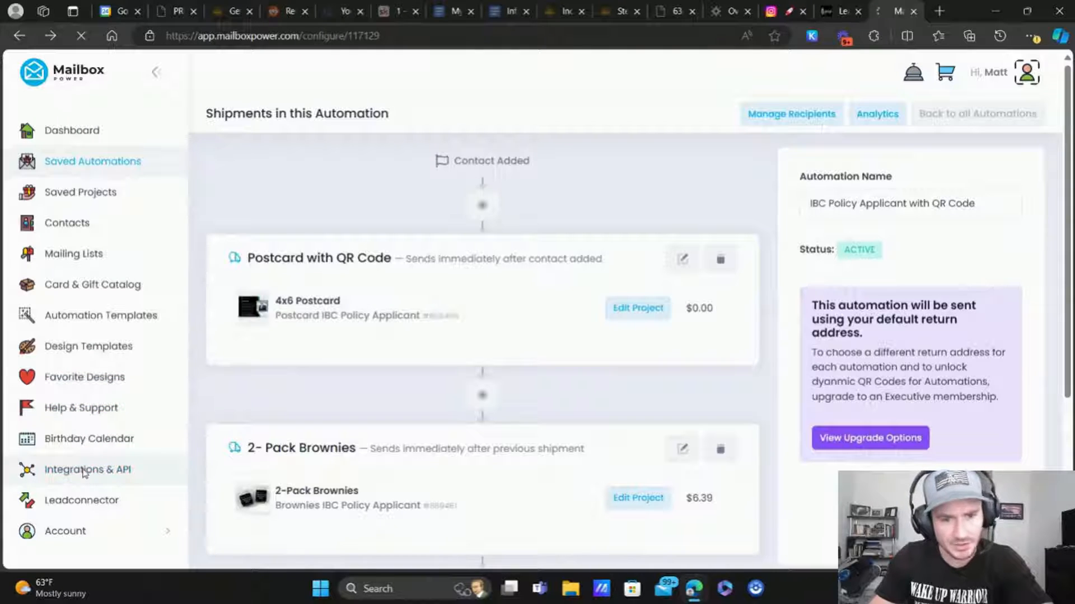
pyautogui.scroll(-5, 672, 199)
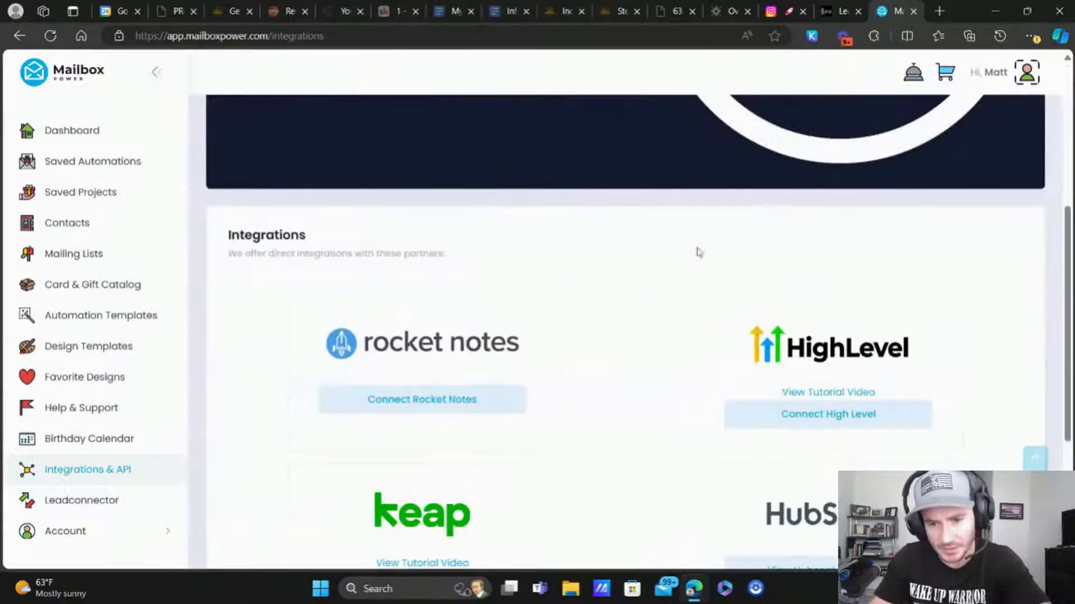
pyautogui.click(836, 415)
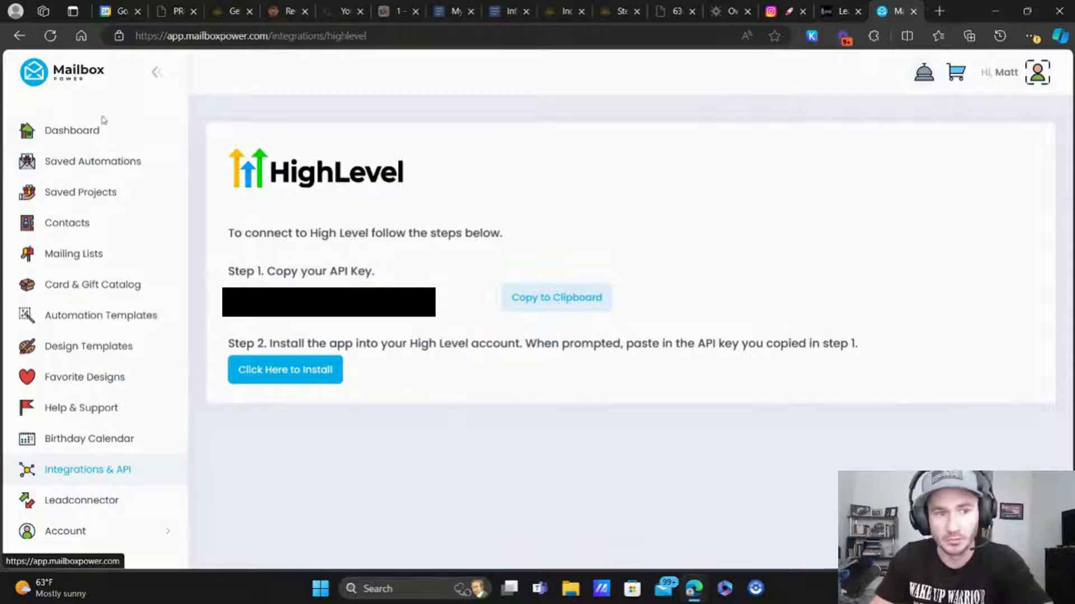
pyautogui.click(96, 135)
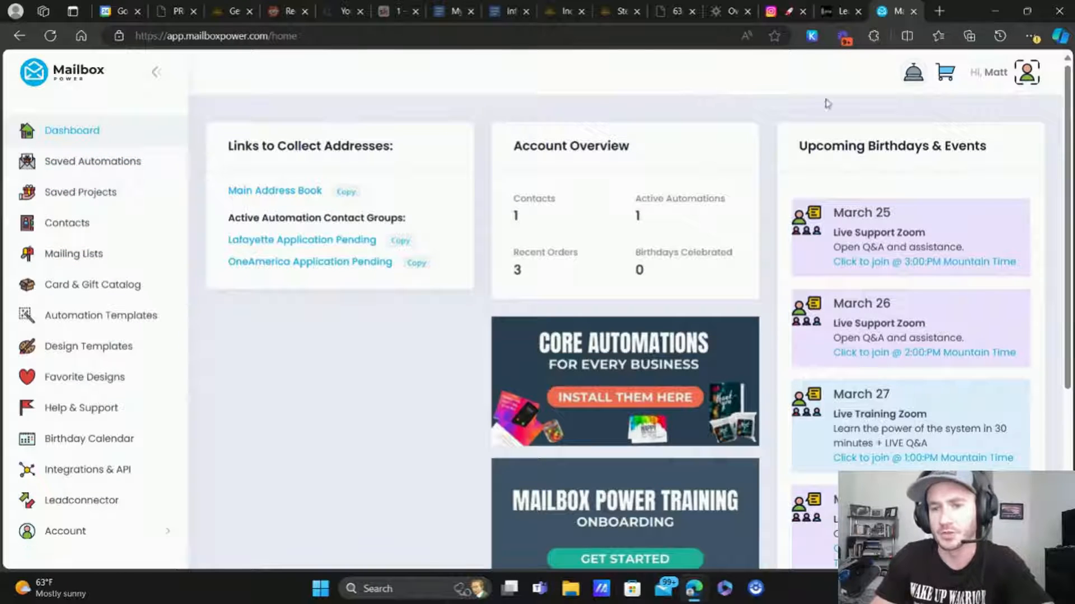
# Load canva.com in a new browser tab and start a new project from Mailbox Power's saved projects.
pyautogui.click(940, 11)
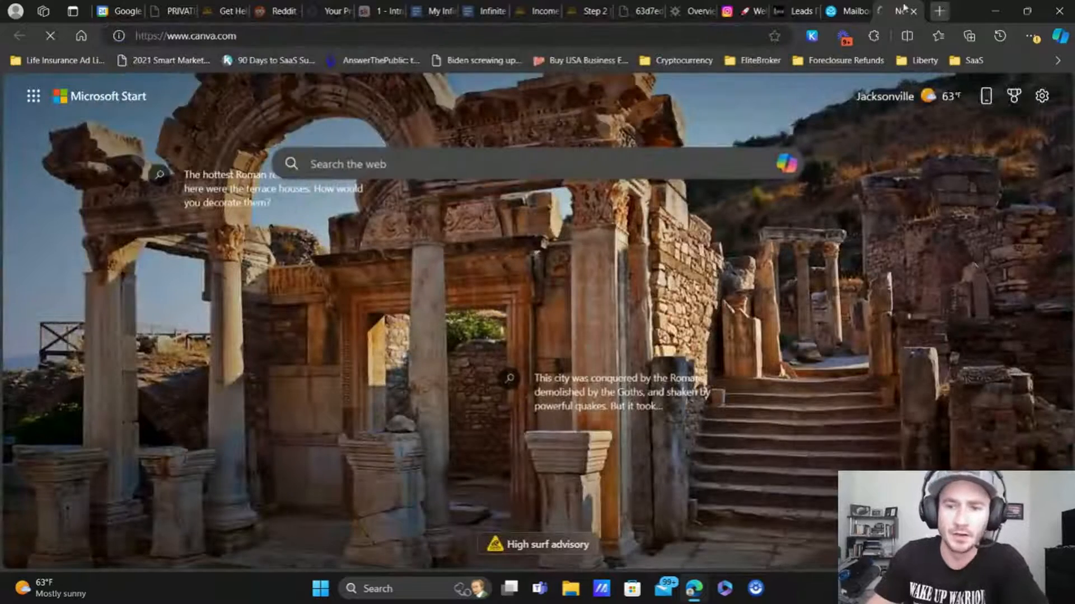
pyautogui.click(848, 11)
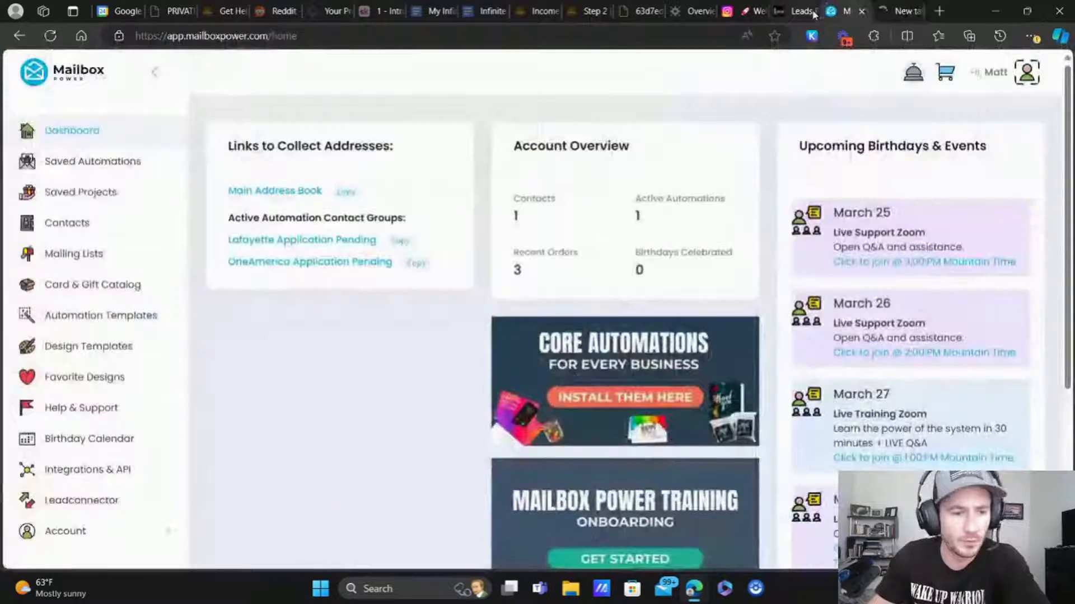
pyautogui.click(84, 195)
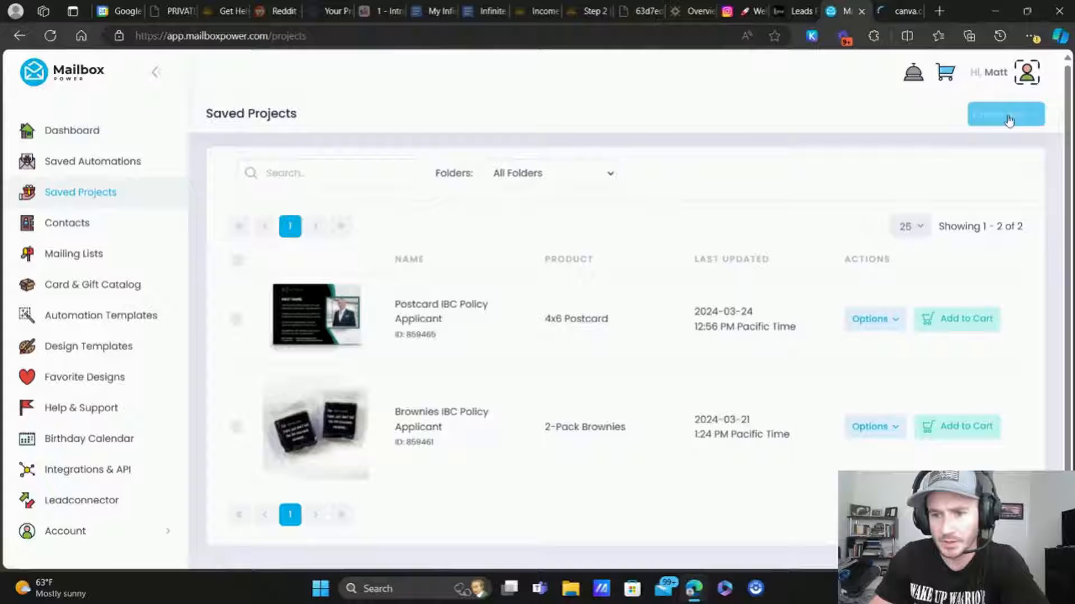
pyautogui.click(1005, 114)
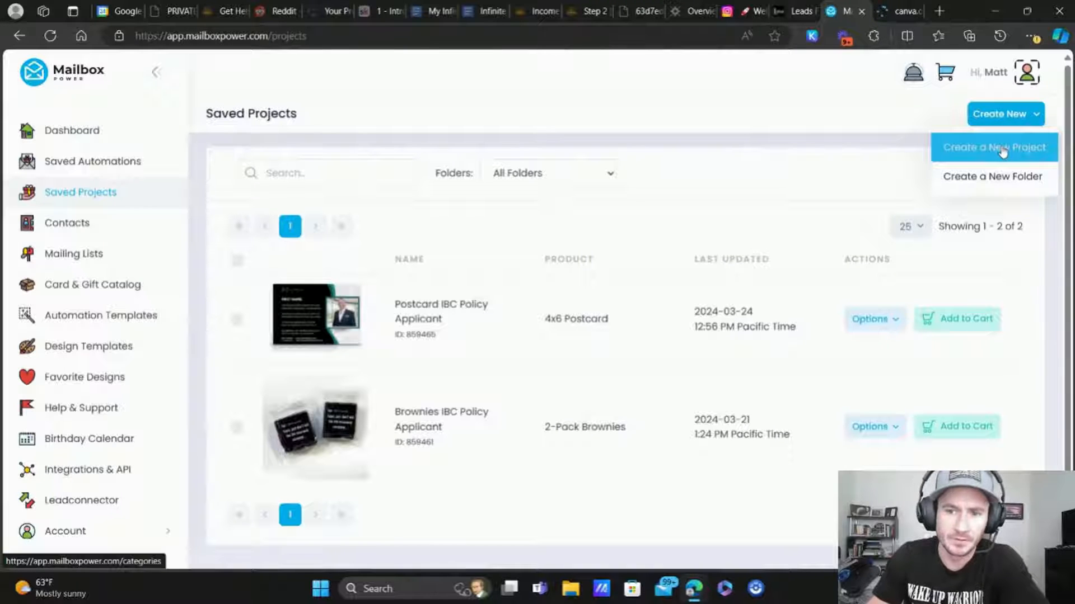
pyautogui.click(1002, 149)
# Choose the 4x6 Postcard from the Postcards category and look over its popular designs.
pyautogui.click(307, 311)
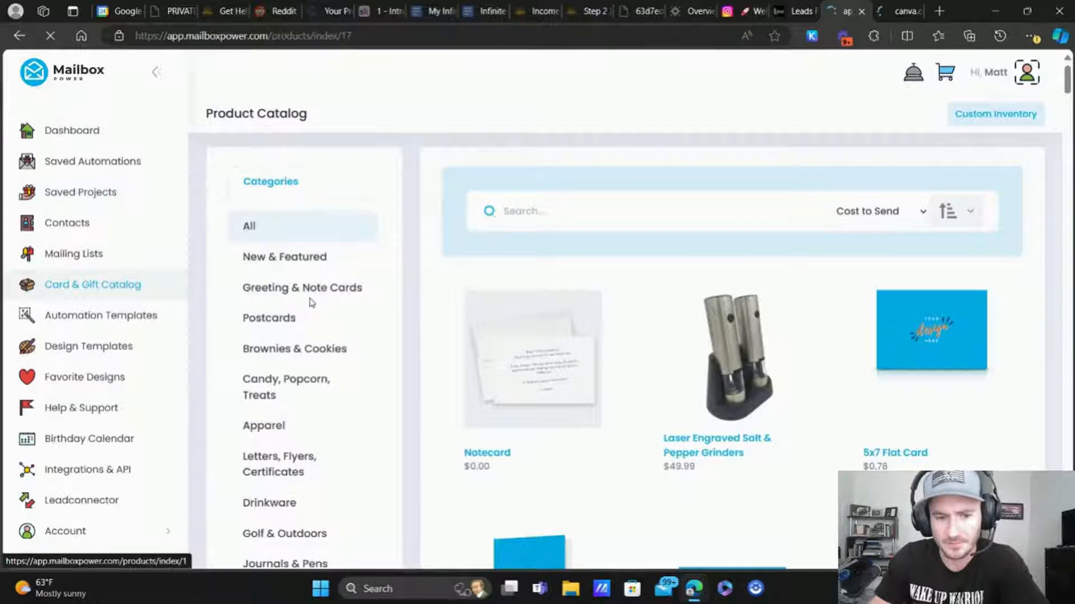
pyautogui.scroll(-3, 628, 331)
pyautogui.click(522, 222)
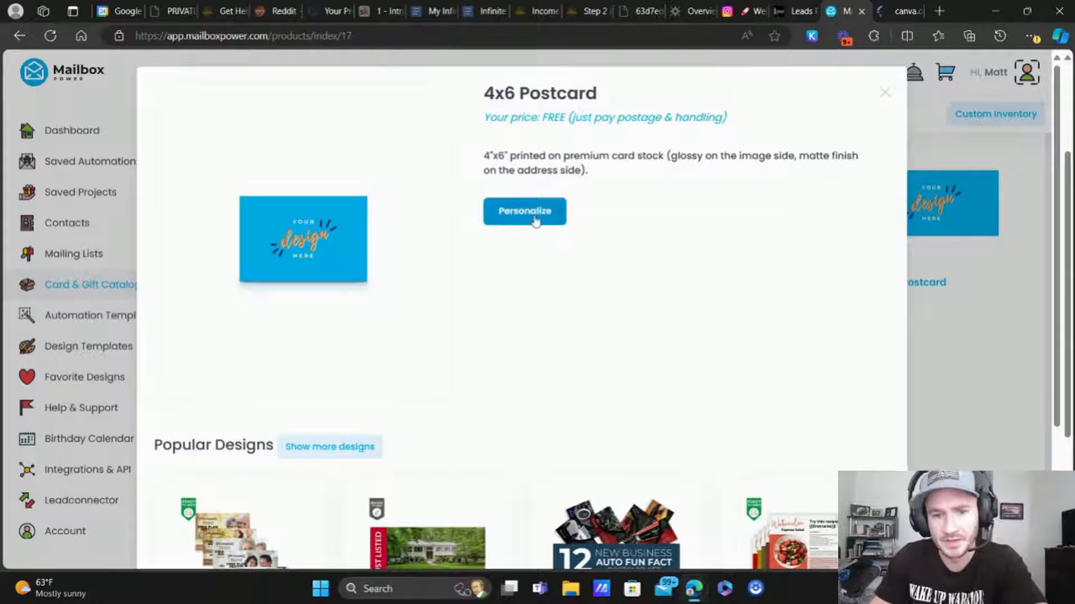
pyautogui.scroll(-3, 536, 217)
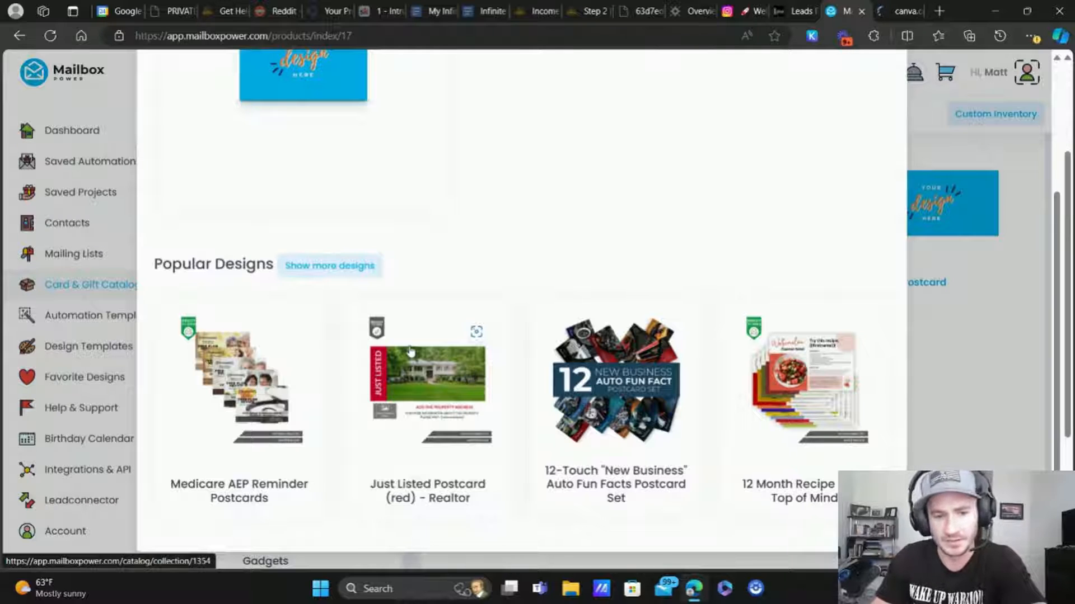
pyautogui.scroll(3, 477, 329)
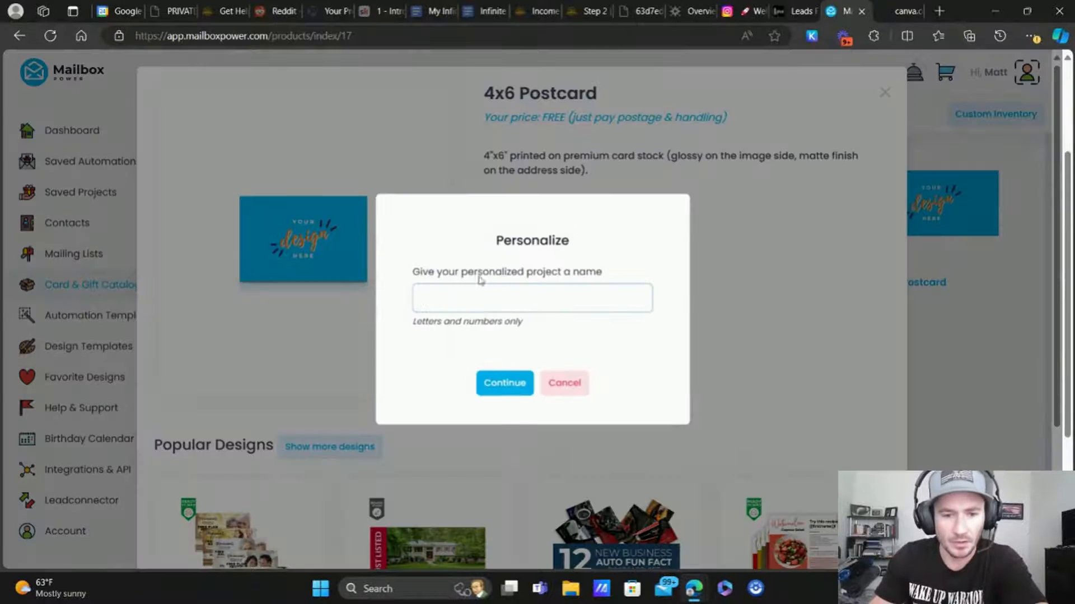
# Personalize the 4x6 Postcard as a project named "test" and continue to the design editor.
pyautogui.click(557, 221)
pyautogui.write('test')
pyautogui.click(505, 383)
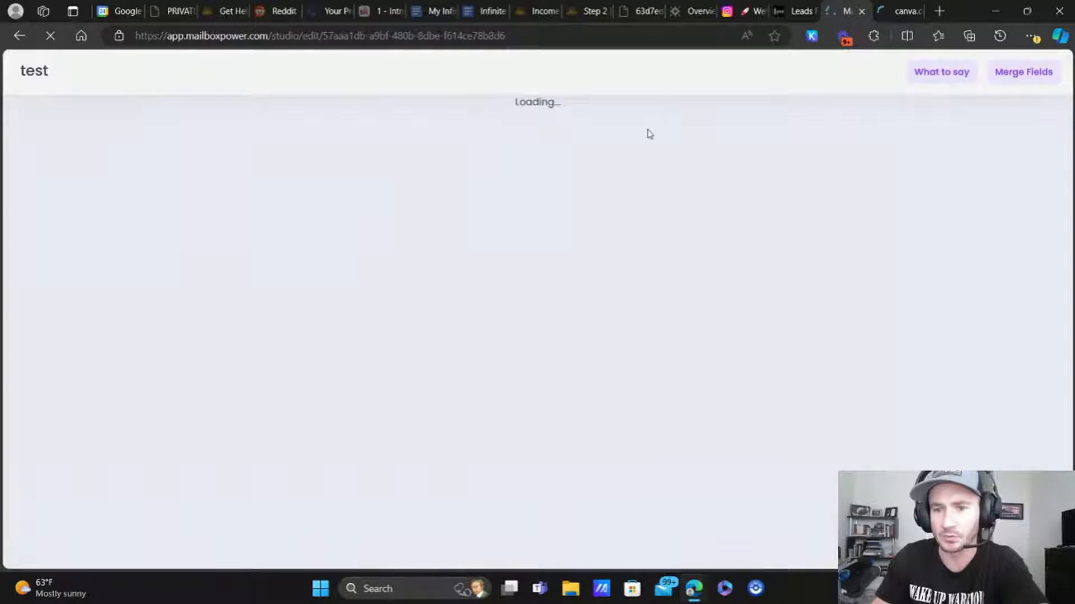
# Switch to Canva, look up "post" among the design types and create a 5.5 × 4.3 in Postcard design.
pyautogui.click(896, 7)
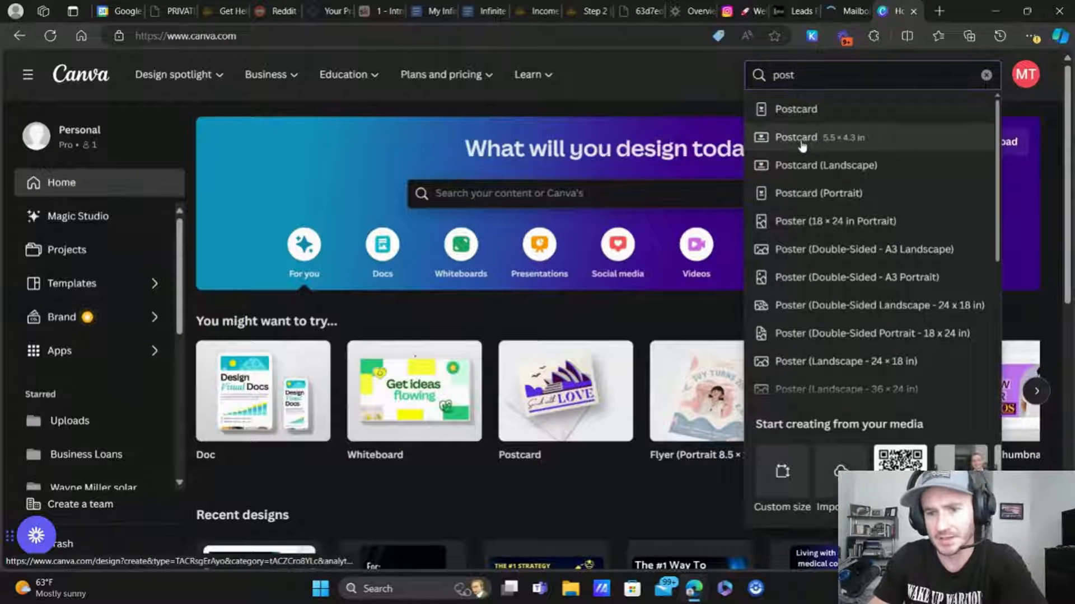
pyautogui.click(802, 145)
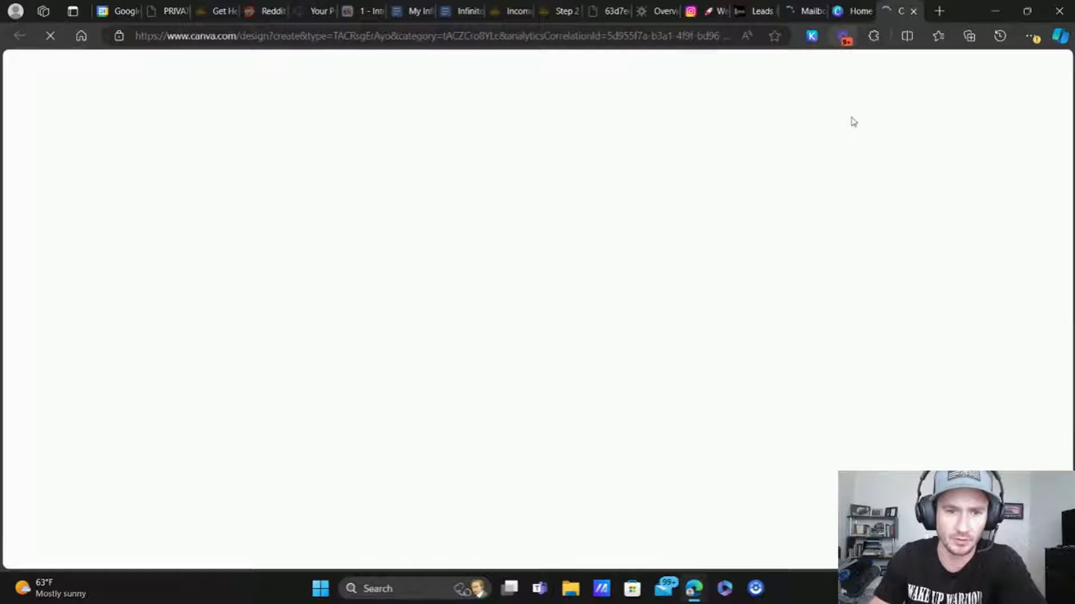
# Return to the Canva home page and open the existing IBC Application Postcard Design from the recent designs.
pyautogui.click(849, 7)
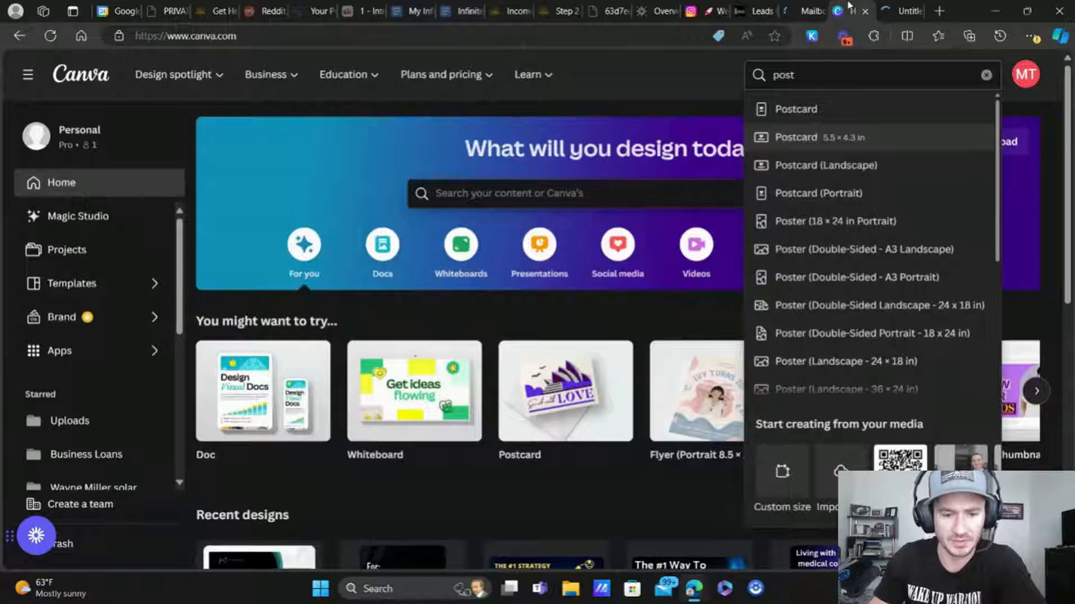
pyautogui.click(462, 530)
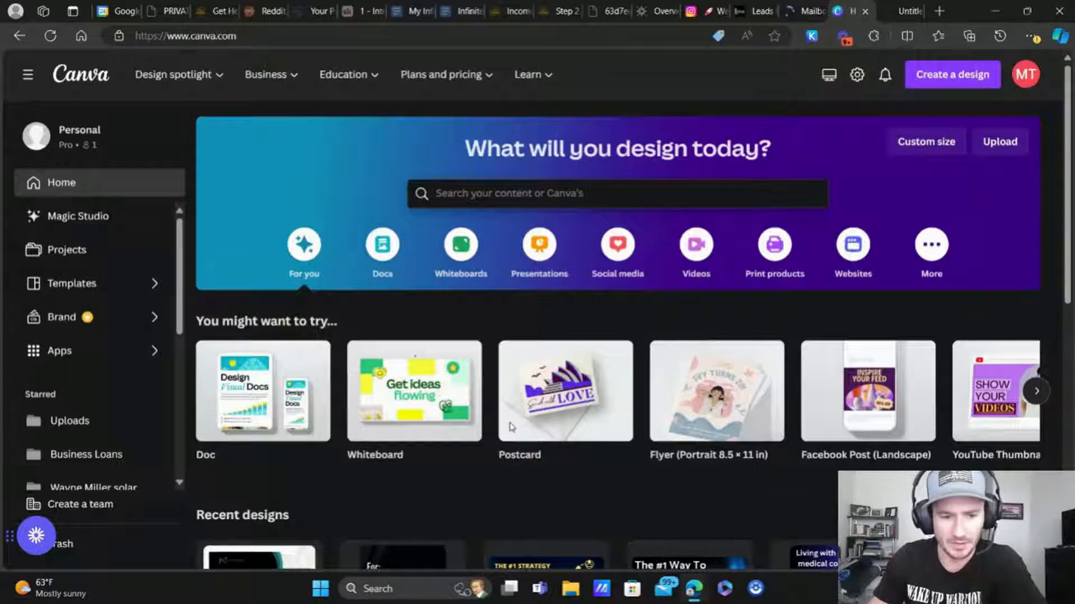
pyautogui.click(511, 427)
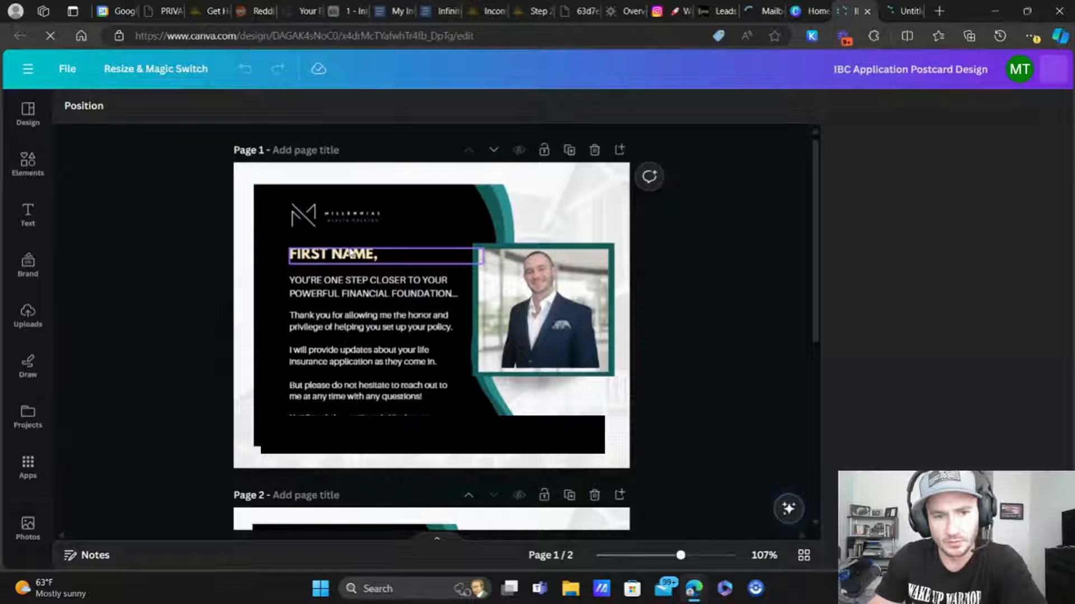
# In the untitled postcard, apply the Dark Green Modern Real Estate Agent Postcard front to page 1 and its back to a new page 2.
pyautogui.click(385, 255)
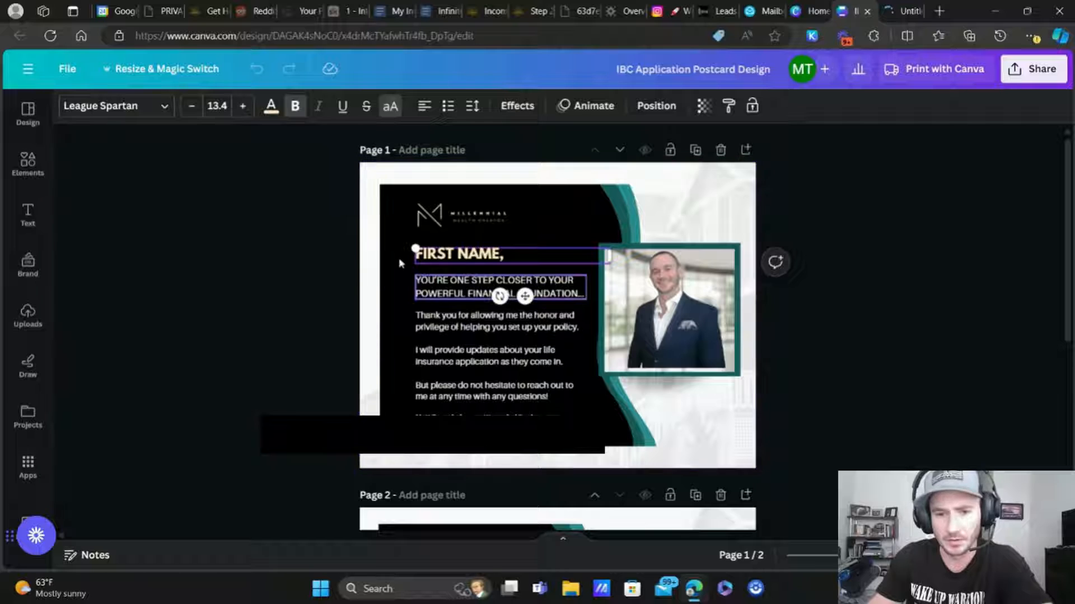
pyautogui.click(911, 7)
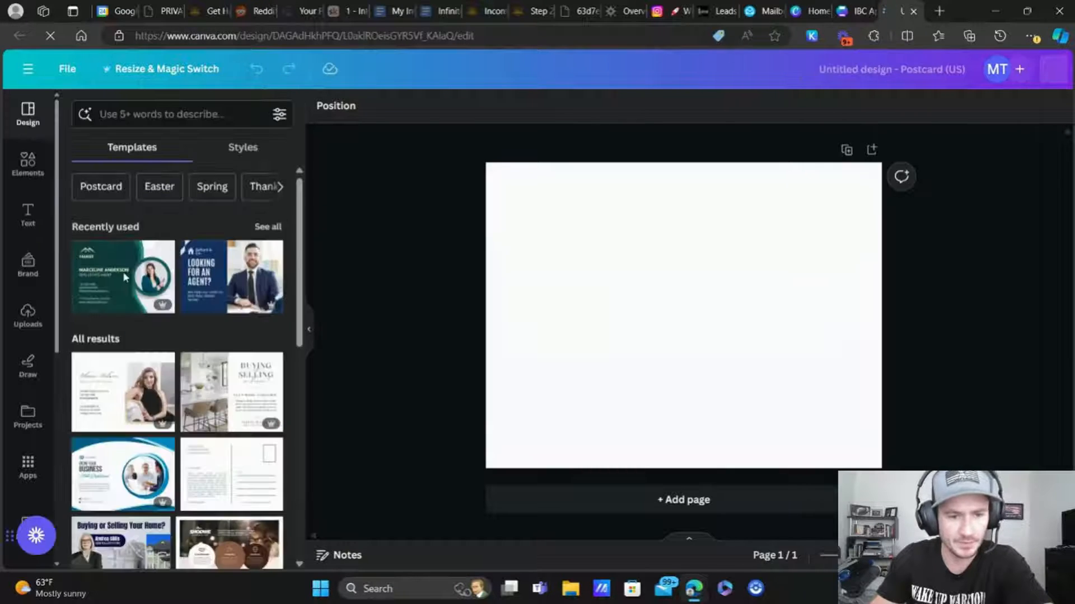
pyautogui.click(126, 280)
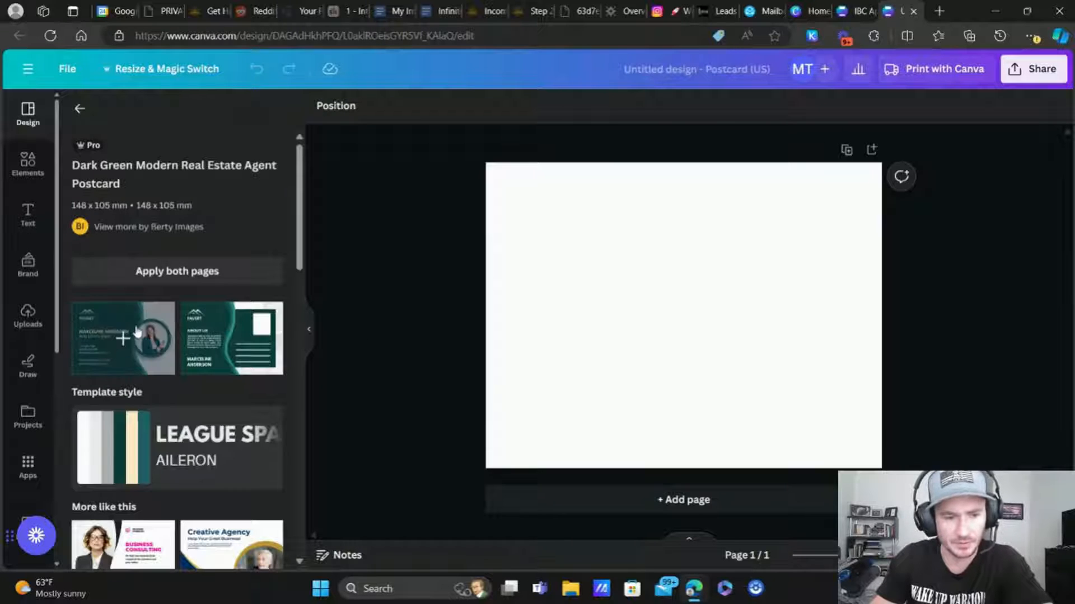
pyautogui.click(141, 338)
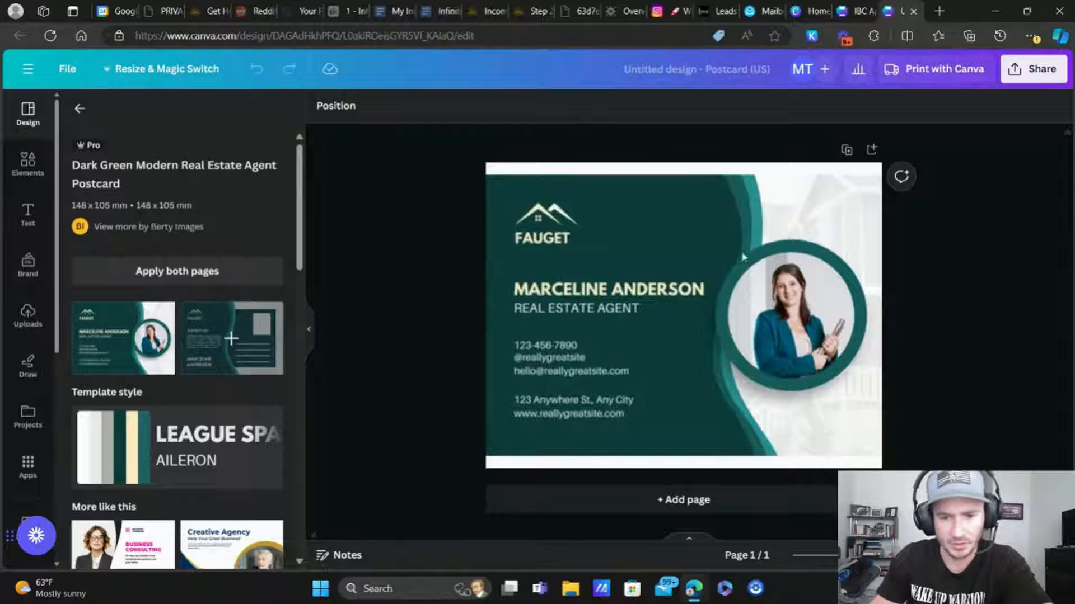
pyautogui.click(640, 219)
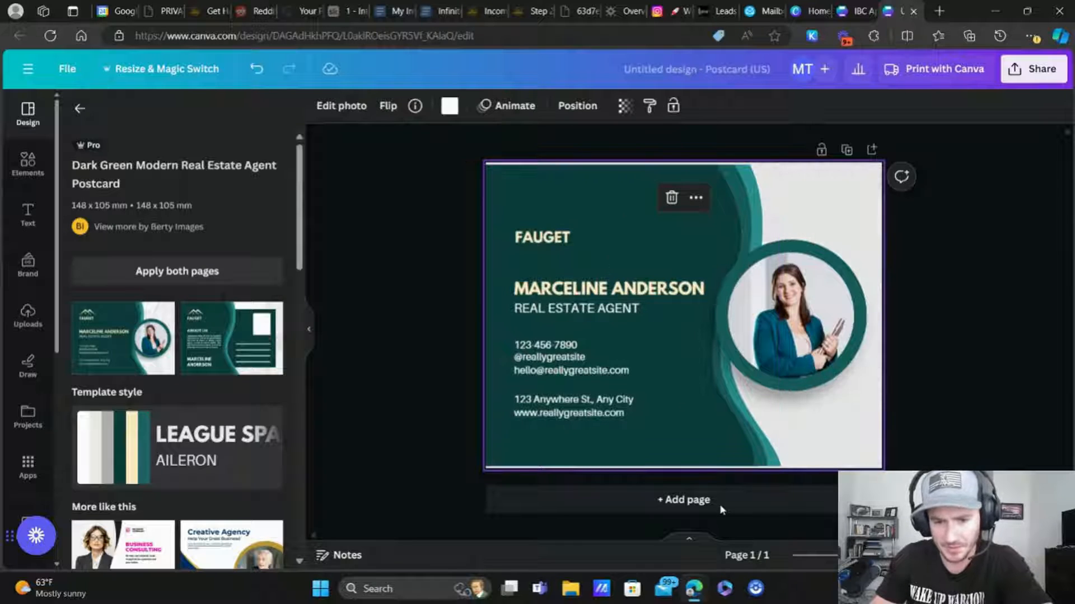
pyautogui.click(677, 500)
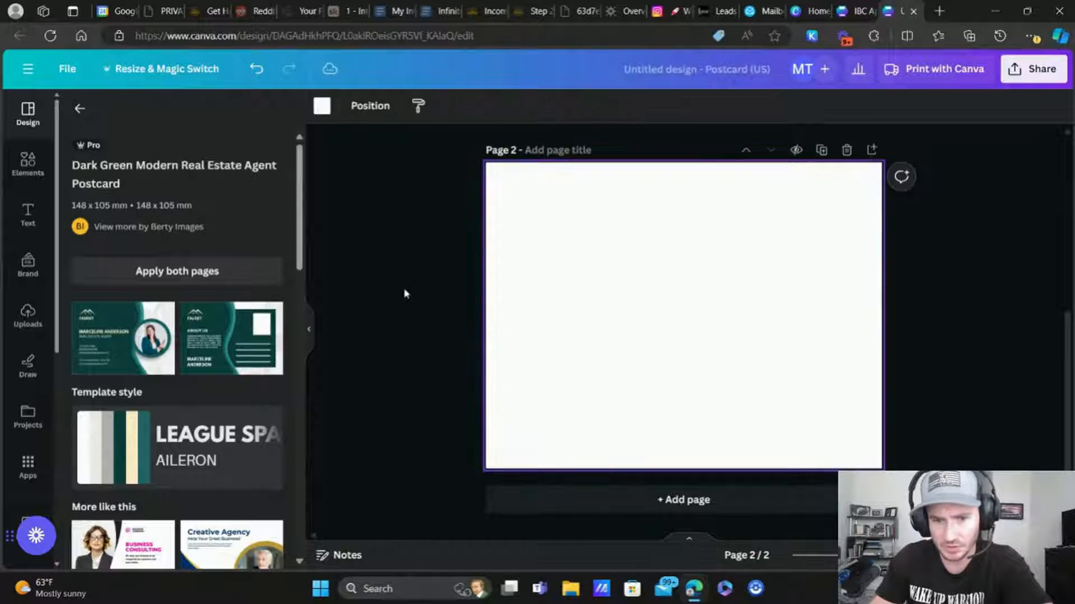
pyautogui.click(223, 341)
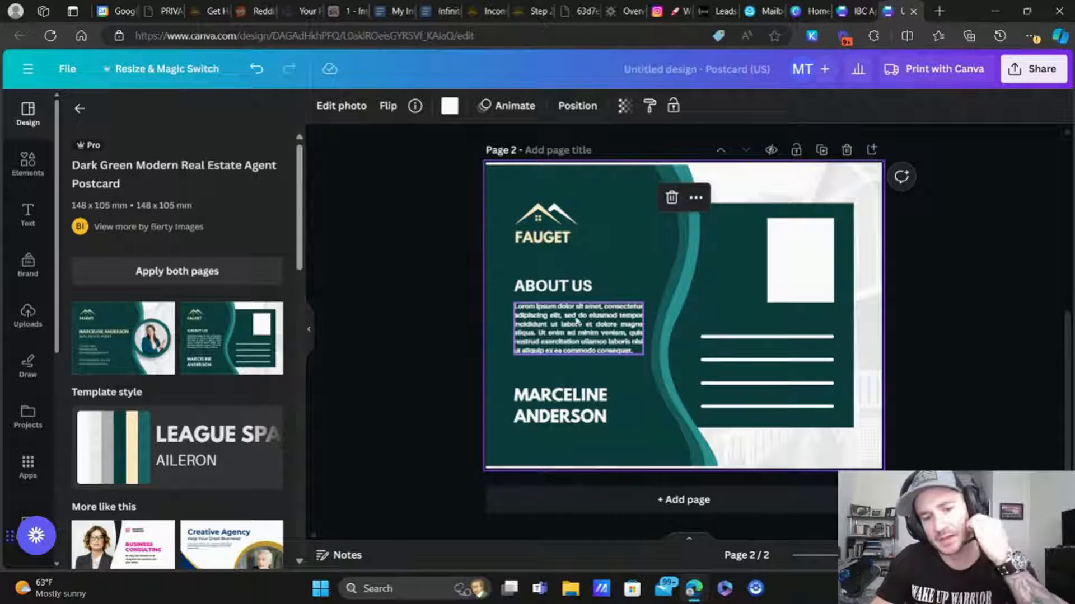
# Search the web for "bitly" in a new browser tab and open the Bitly website.
pyautogui.click(939, 11)
pyautogui.write('bit')
pyautogui.press('Return')
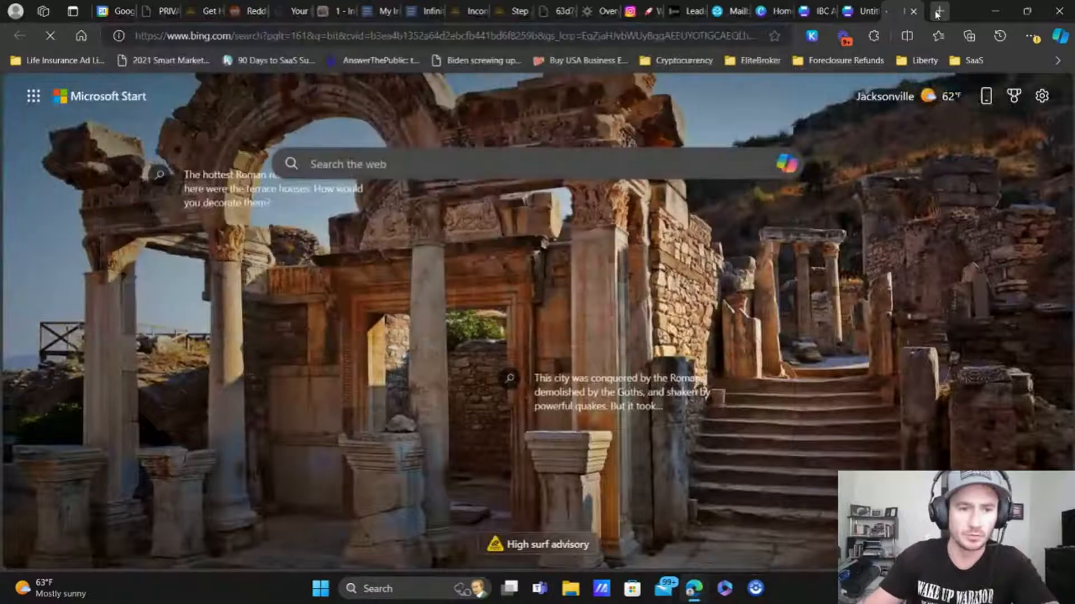
pyautogui.click(537, 35)
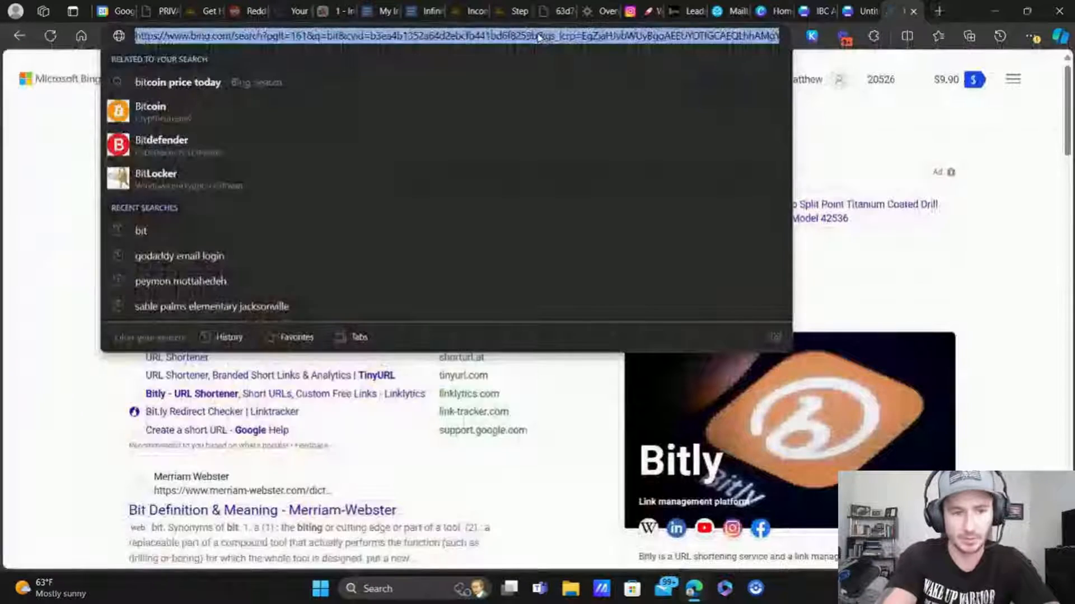
pyautogui.write('bitly')
pyautogui.press('Return')
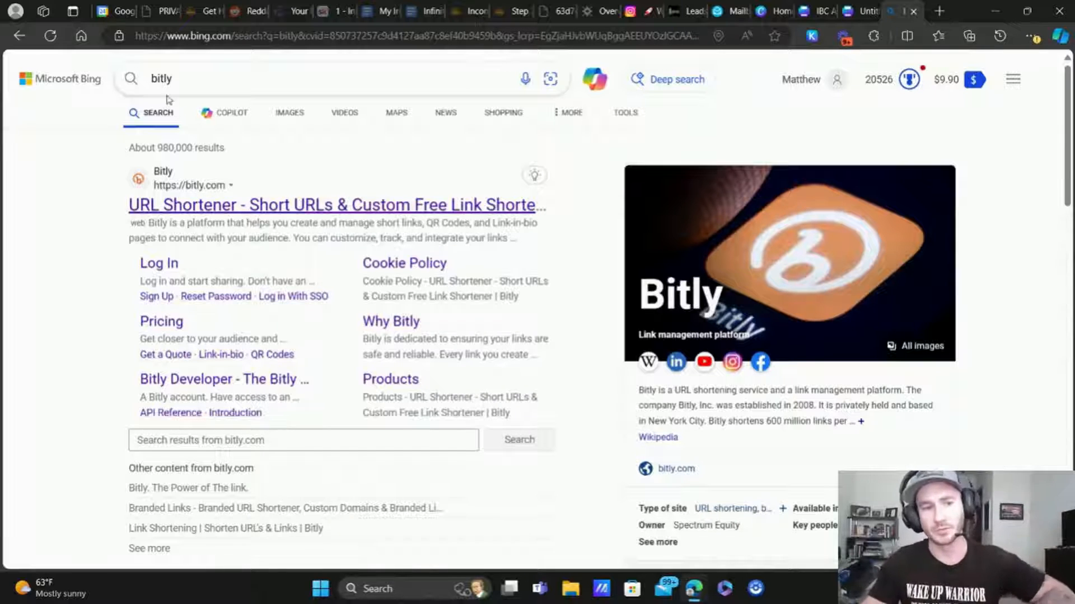
pyautogui.click(365, 207)
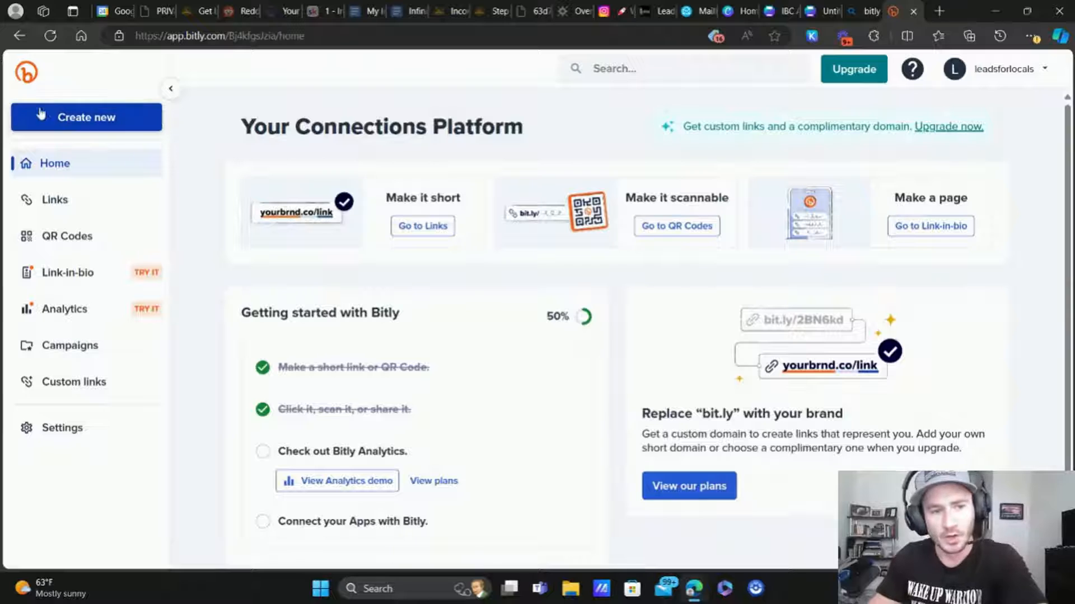
# Start creating a new QR Code in Bitly and look over its destination URL, title and short link settings.
pyautogui.click(75, 119)
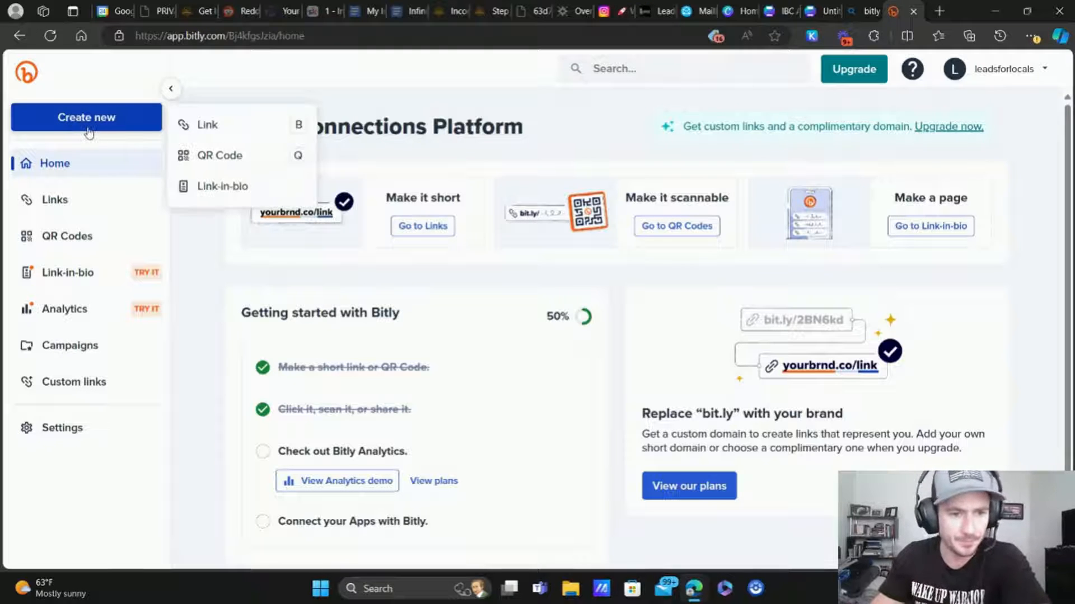
pyautogui.click(219, 157)
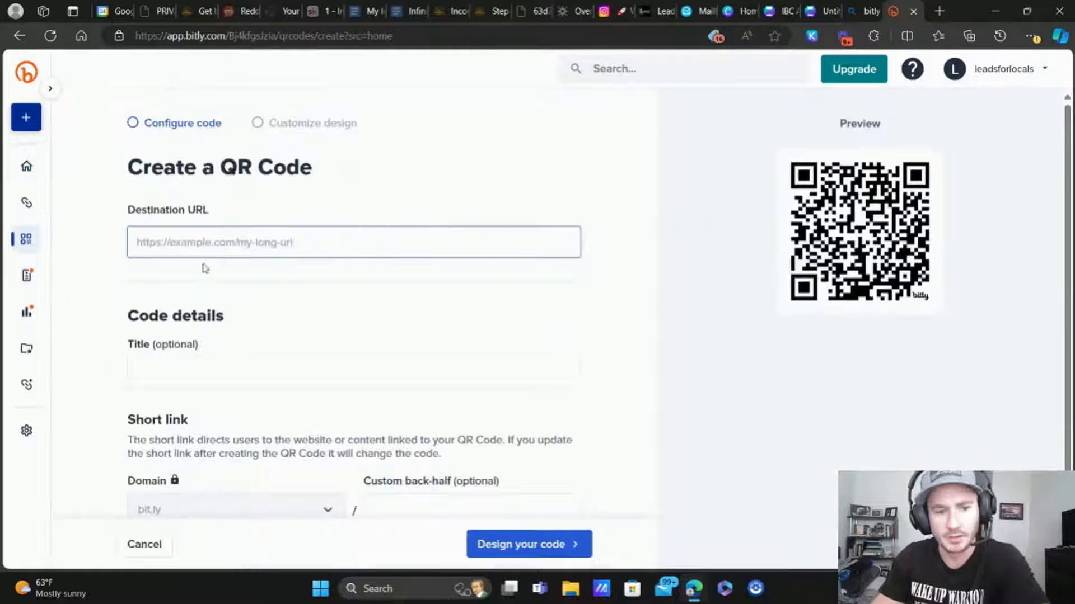
pyautogui.scroll(-1, 616, 396)
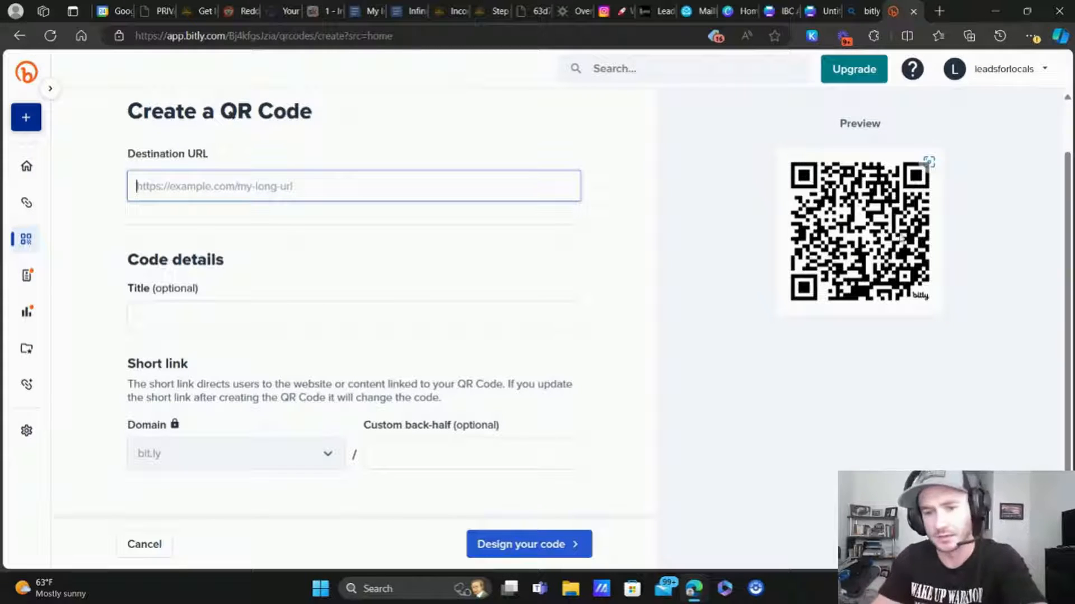
# Back in the untitled Canva postcard, add the uploaded QR code to page 2, shrink it and place it below the About Us text.
pyautogui.click(820, 11)
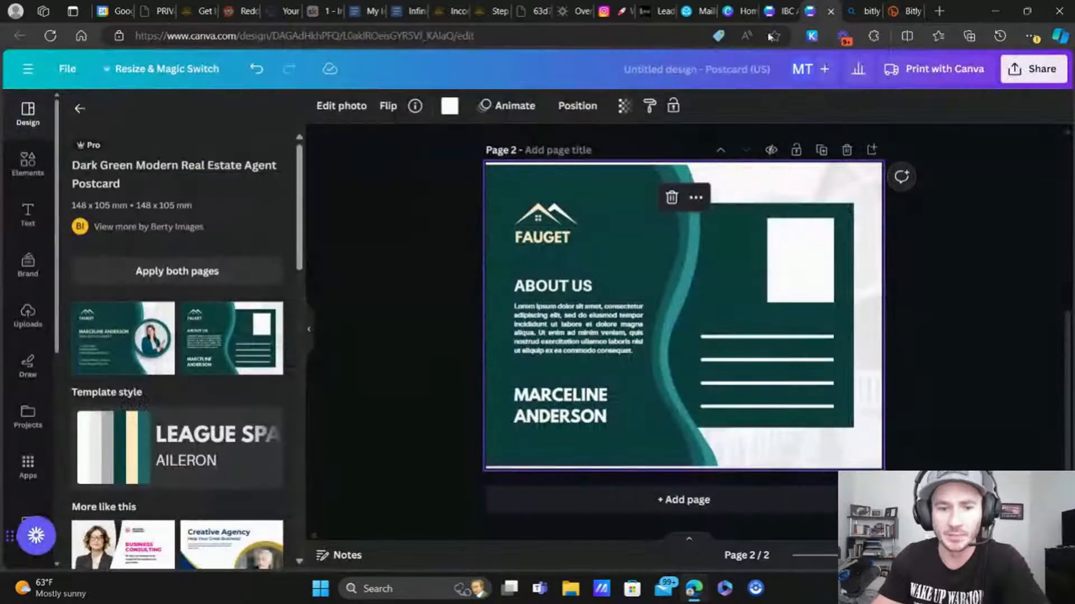
pyautogui.click(31, 313)
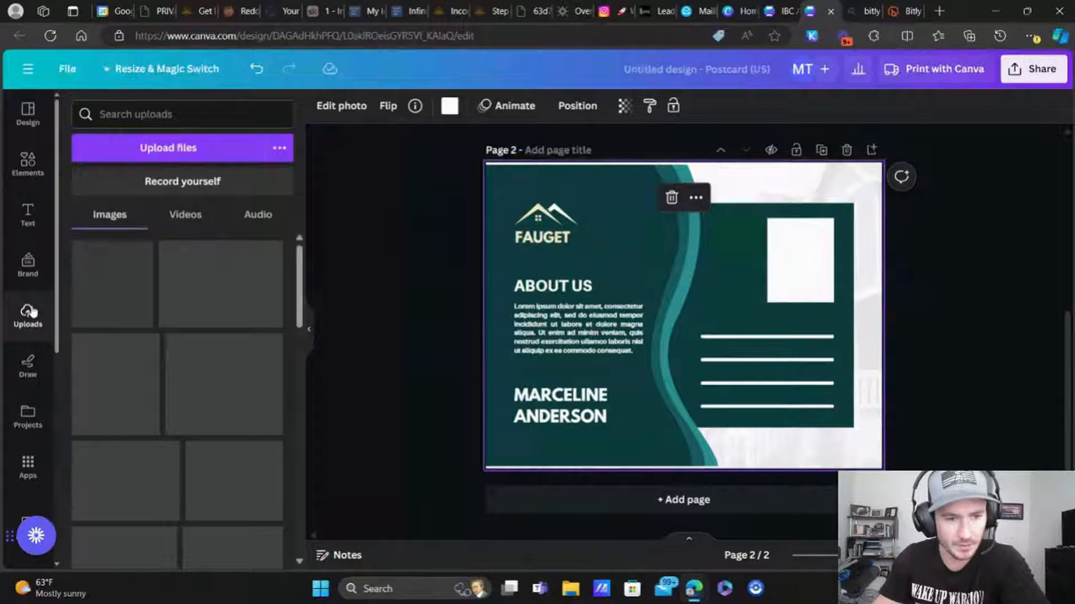
pyautogui.click(108, 276)
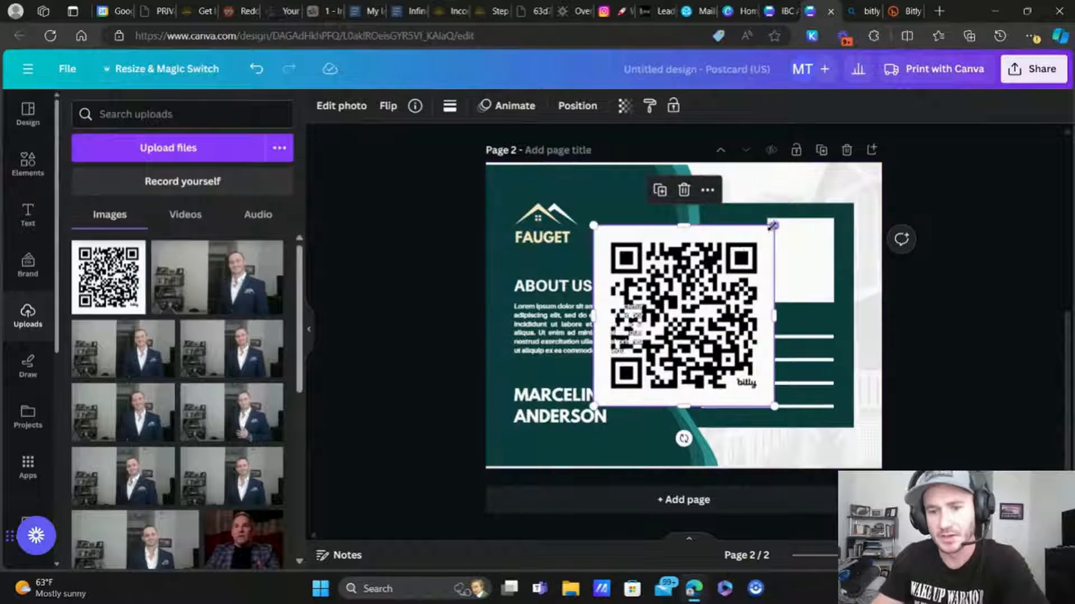
pyautogui.moveTo(772, 226); pyautogui.dragTo(659, 338)
pyautogui.moveTo(627, 370); pyautogui.dragTo(579, 359)
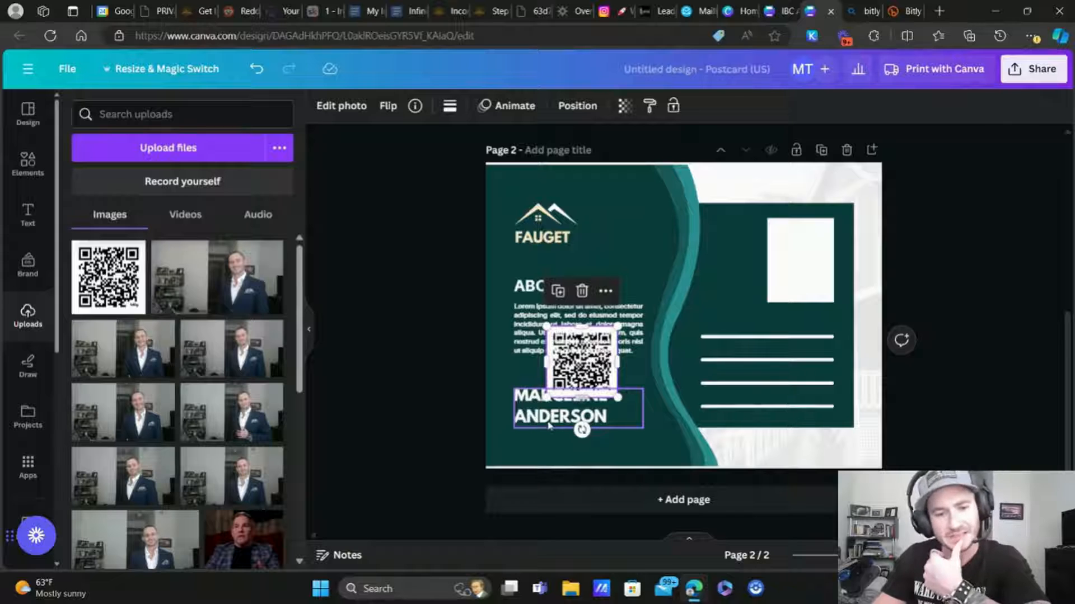
pyautogui.moveTo(596, 389); pyautogui.dragTo(597, 424)
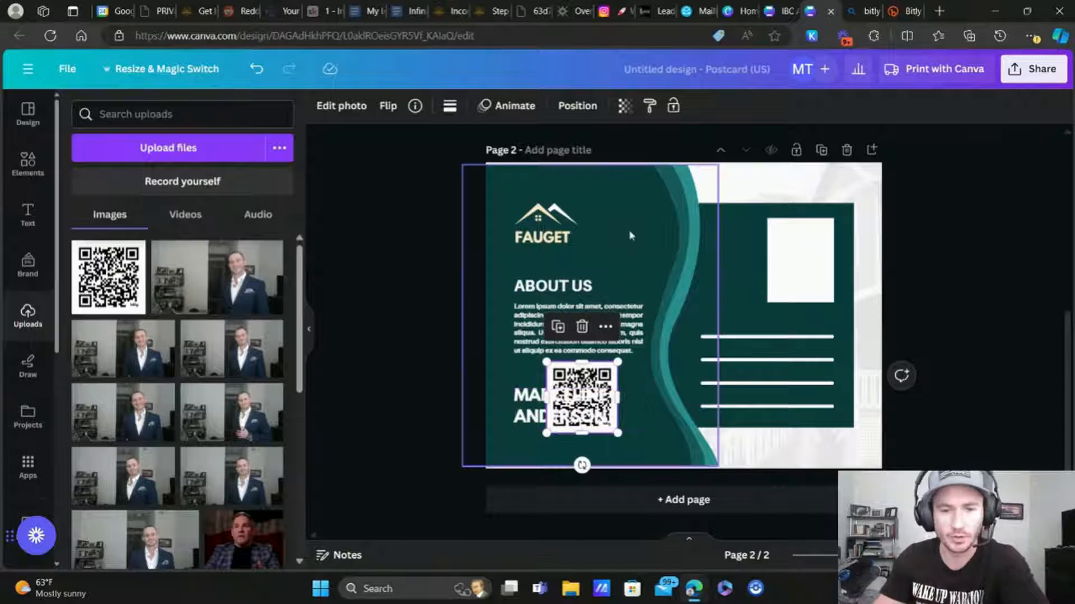
# Add the Millennial Wealth Creator logo from the MWC Thumbnails folder, shrink it and place it above the Fauget logo on page 2.
pyautogui.scroll(-5, 27, 224)
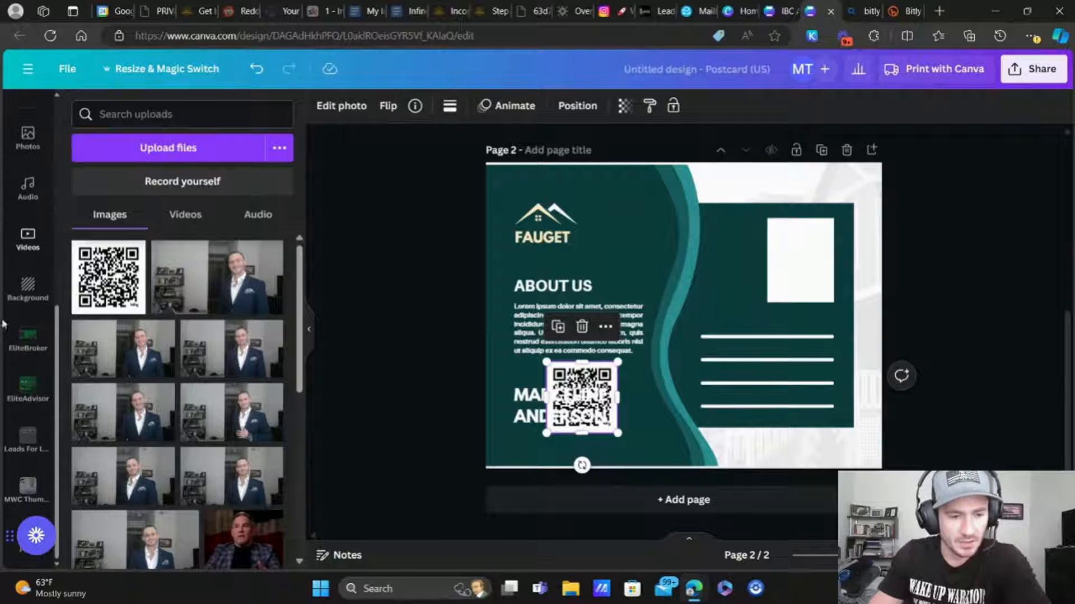
pyautogui.click(29, 492)
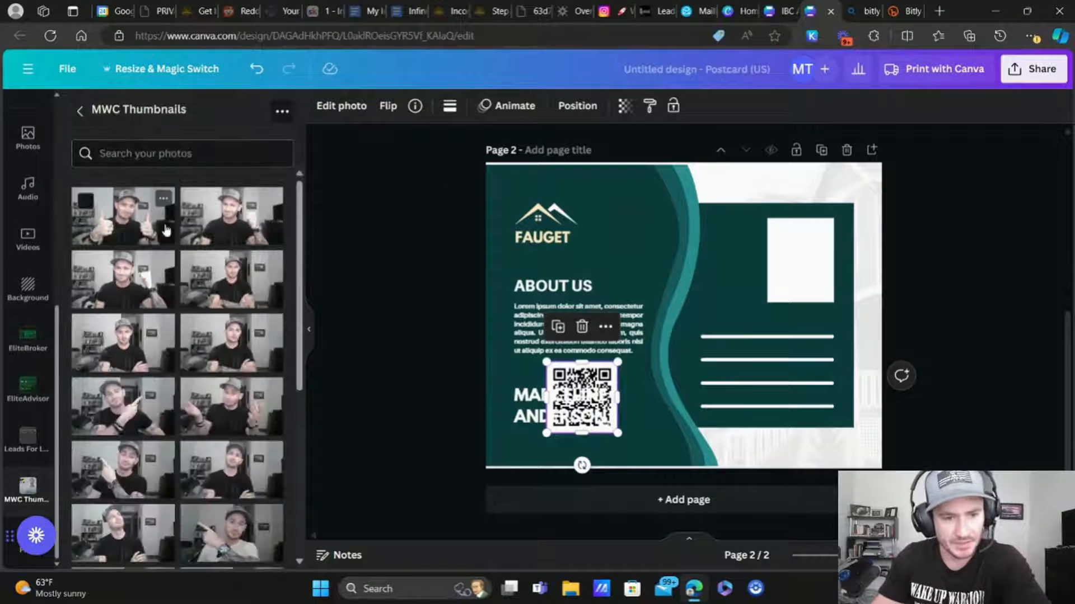
pyautogui.scroll(-5, 192, 356)
pyautogui.scroll(-10, 168, 330)
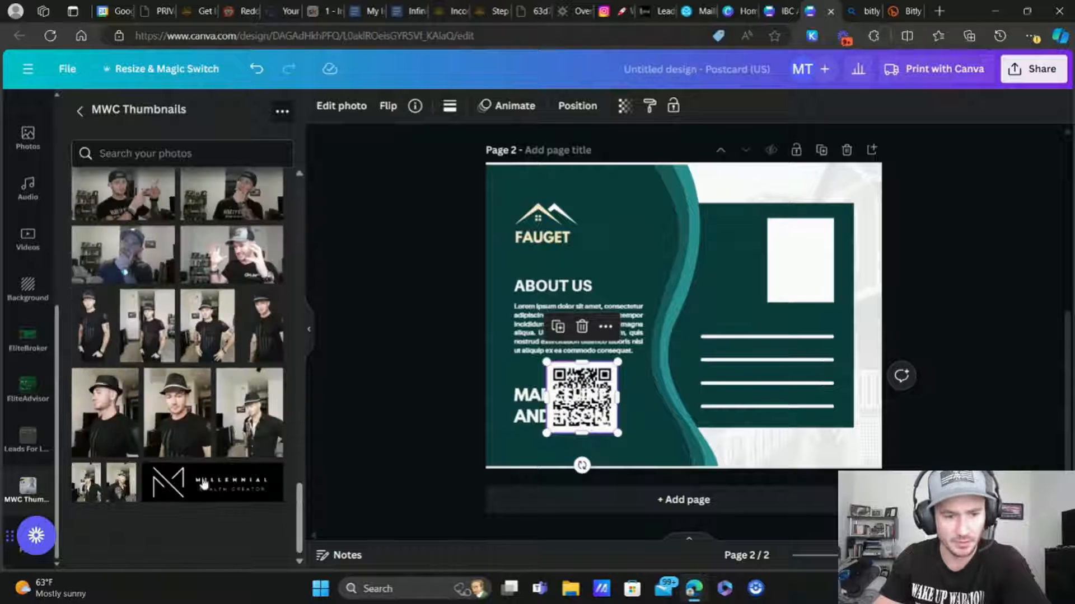
pyautogui.click(213, 482)
pyautogui.moveTo(761, 320); pyautogui.dragTo(636, 197)
pyautogui.moveTo(579, 196); pyautogui.dragTo(542, 170)
pyautogui.click(643, 246)
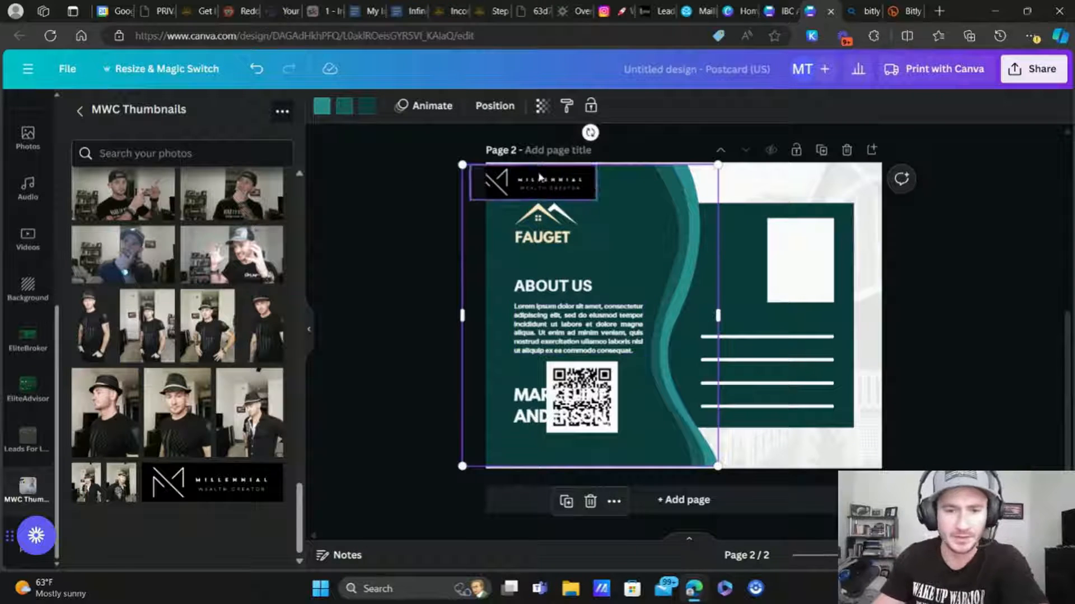
pyautogui.moveTo(539, 178); pyautogui.dragTo(583, 181)
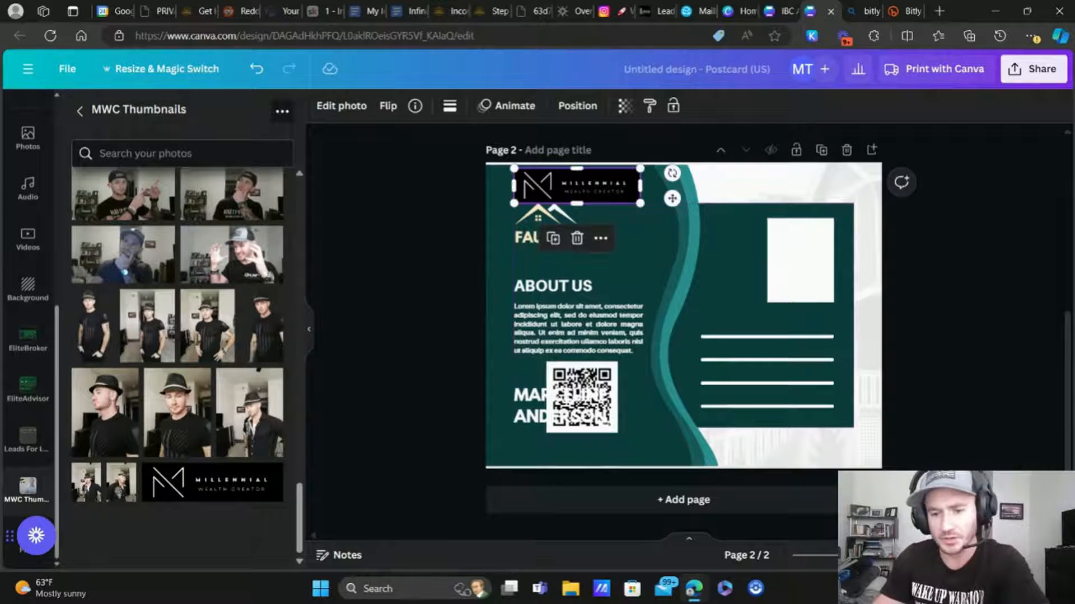
# Scale down all foreground elements on page 2 together and center them to leave a margin around the postcard's edges.
pyautogui.moveTo(924, 441); pyautogui.dragTo(516, 207)
pyautogui.moveTo(707, 340); pyautogui.dragTo(708, 314)
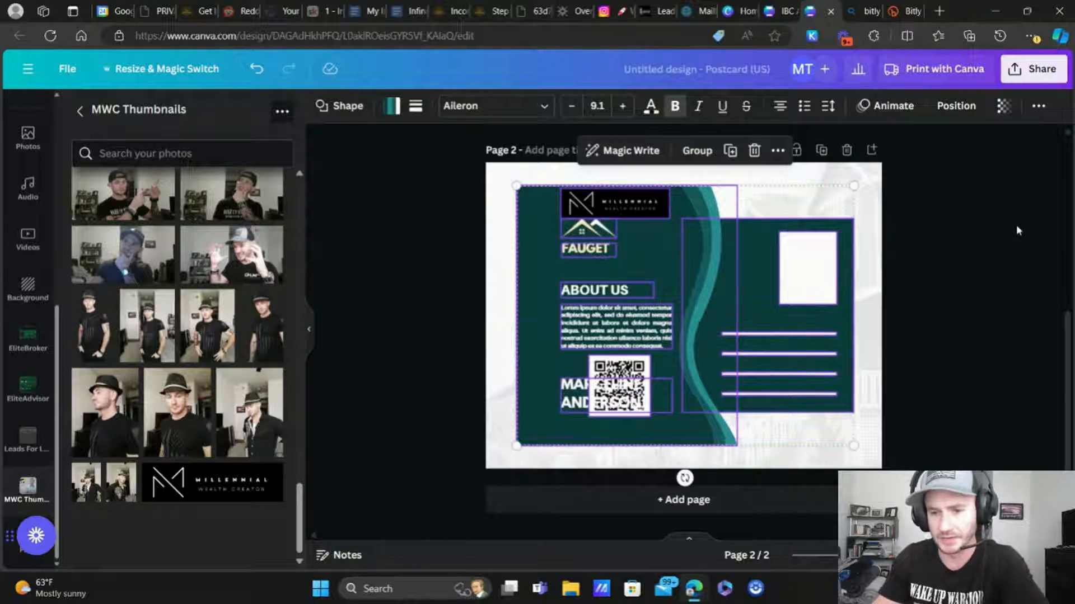
pyautogui.click(1017, 230)
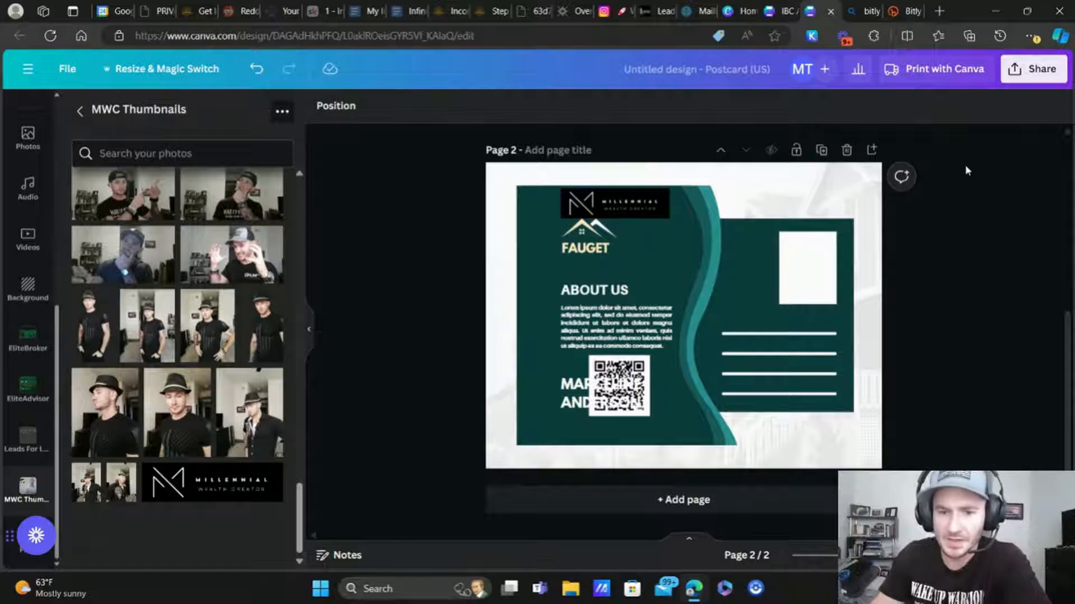
# Return to page 1 and review the design's PNG download options, including the page selection.
pyautogui.scroll(5, 965, 165)
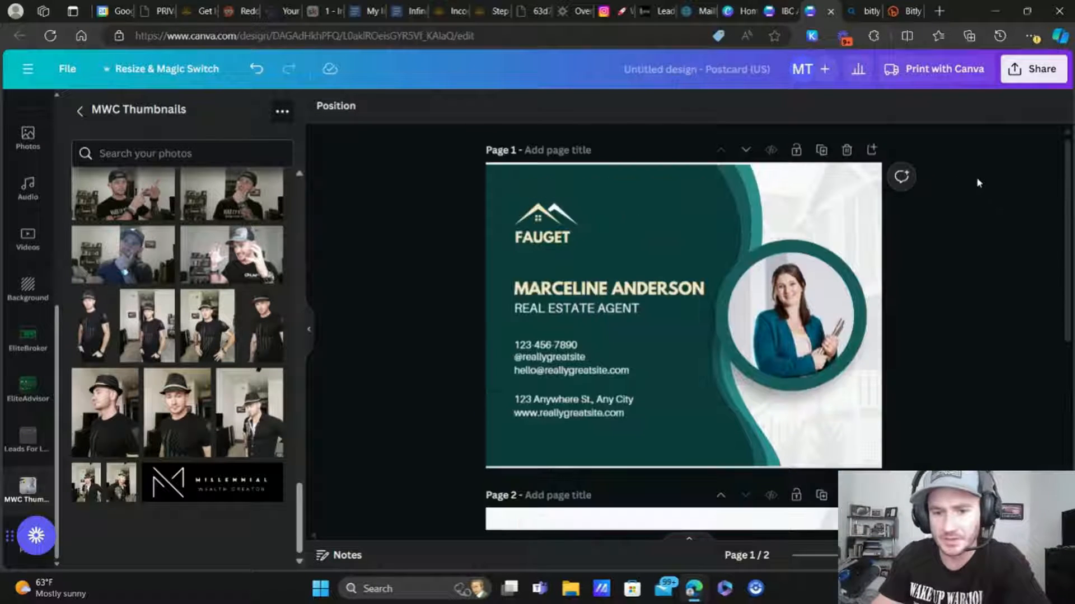
pyautogui.click(1033, 68)
pyautogui.click(988, 423)
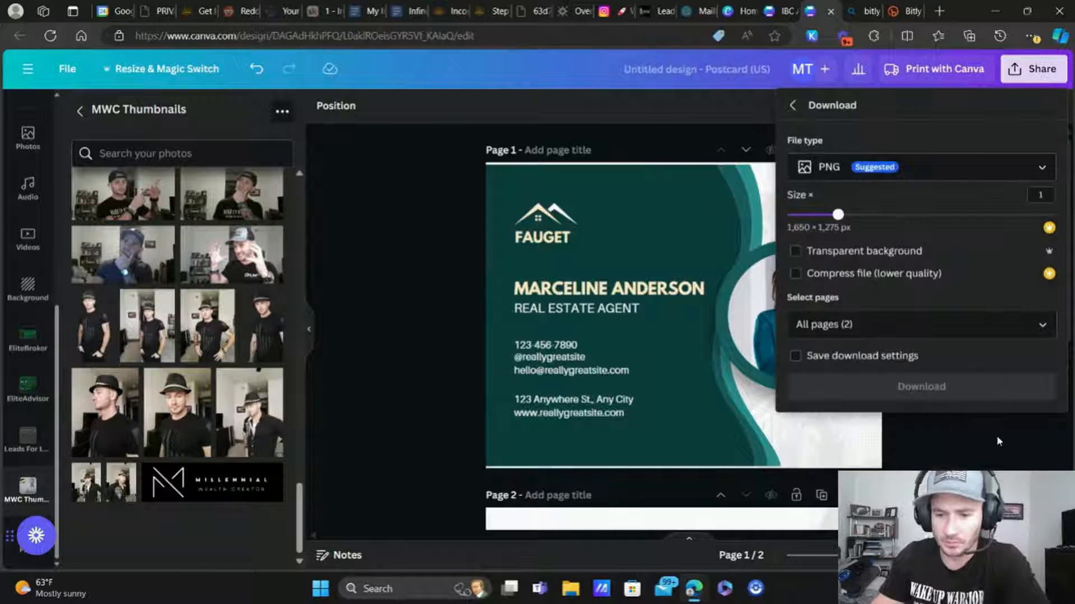
pyautogui.click(1042, 325)
pyautogui.click(727, 102)
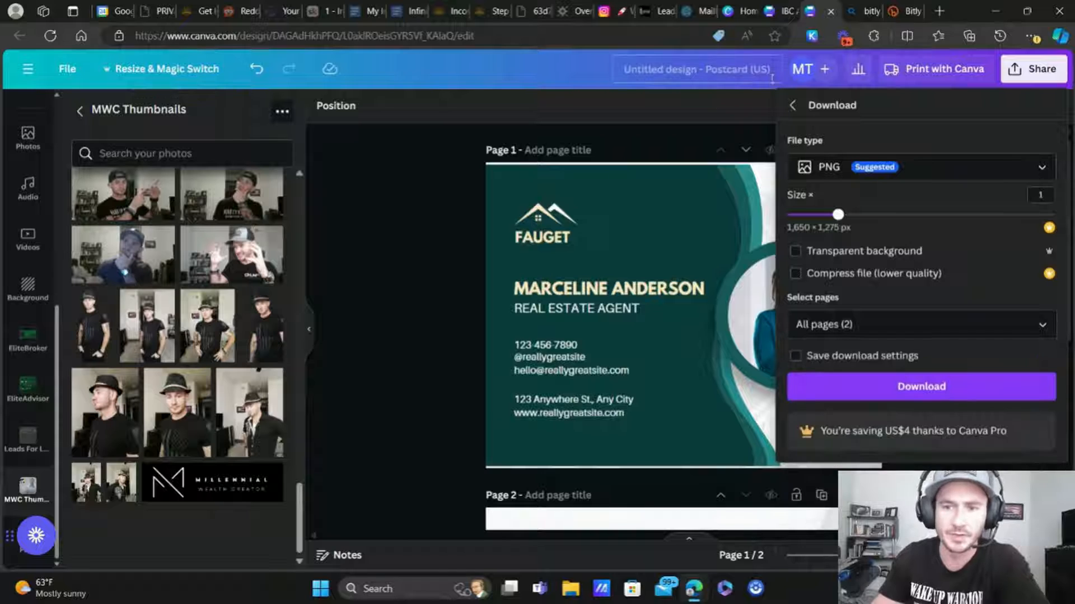
# Close the Bitly, search and Canva design pages and switch to the "test" 4x6 Postcard in the Mailbox Power editor.
pyautogui.click(897, 14)
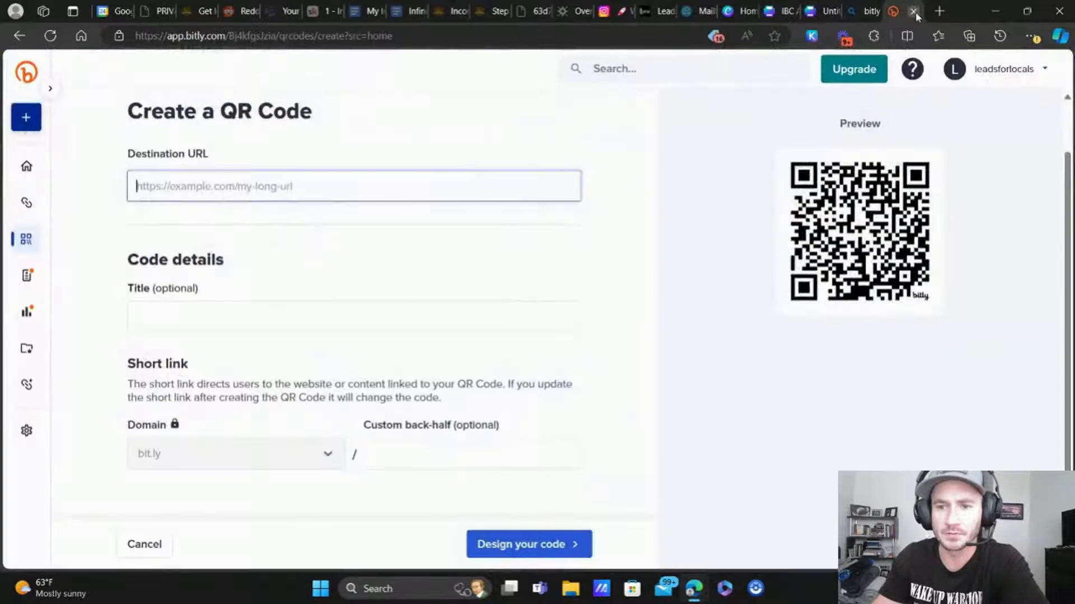
pyautogui.click(914, 13)
pyautogui.click(914, 13)
pyautogui.click(914, 13)
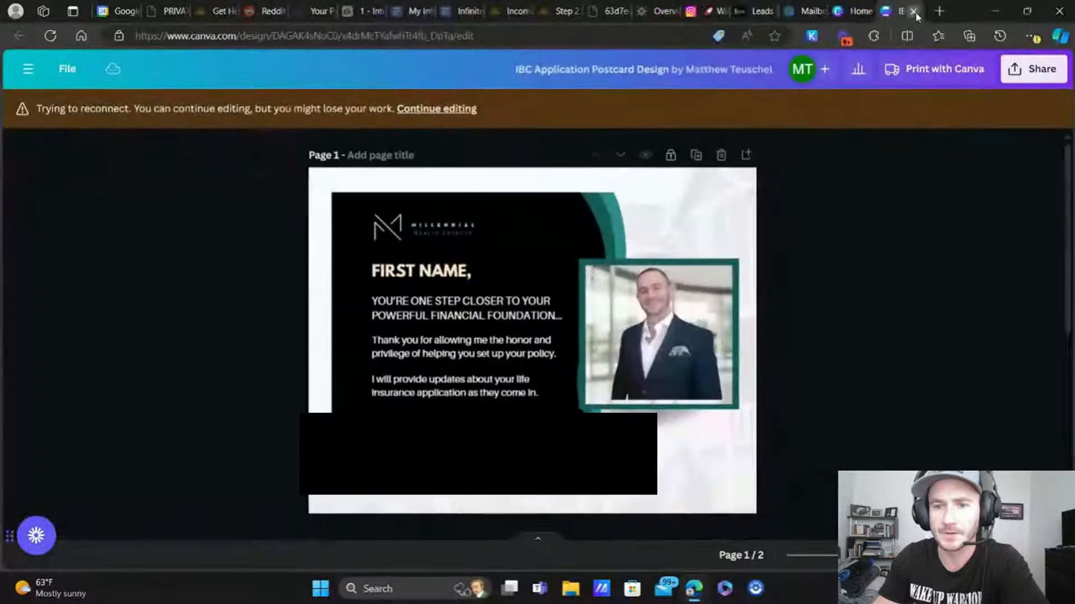
pyautogui.click(914, 11)
pyautogui.click(807, 11)
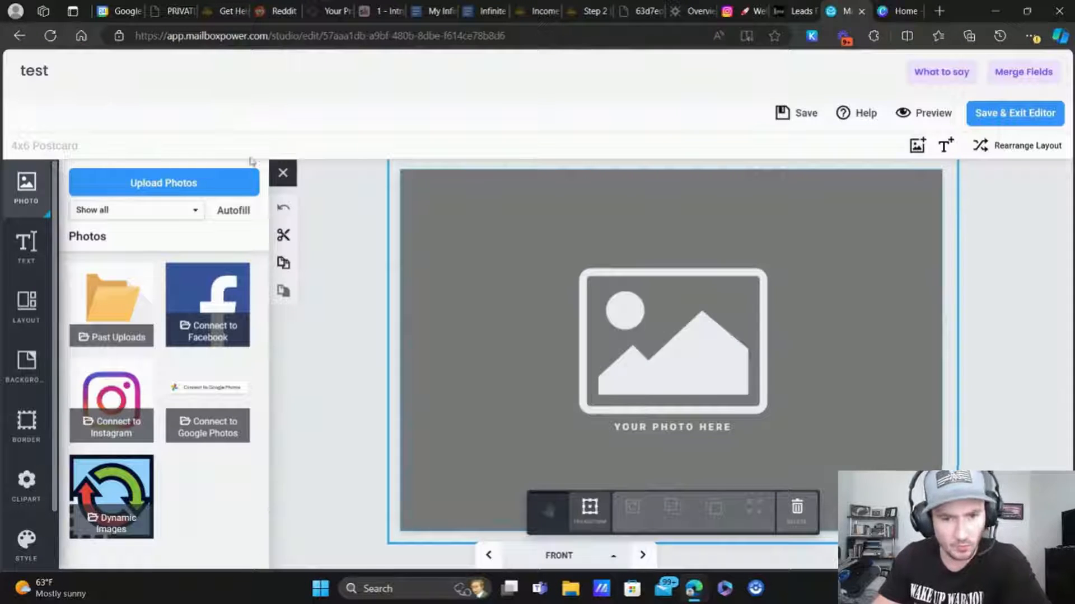
# Place the portrait design with the FIRST NAME heading from the past uploads created on 2024-03-21 onto the postcard's front.
pyautogui.click(157, 189)
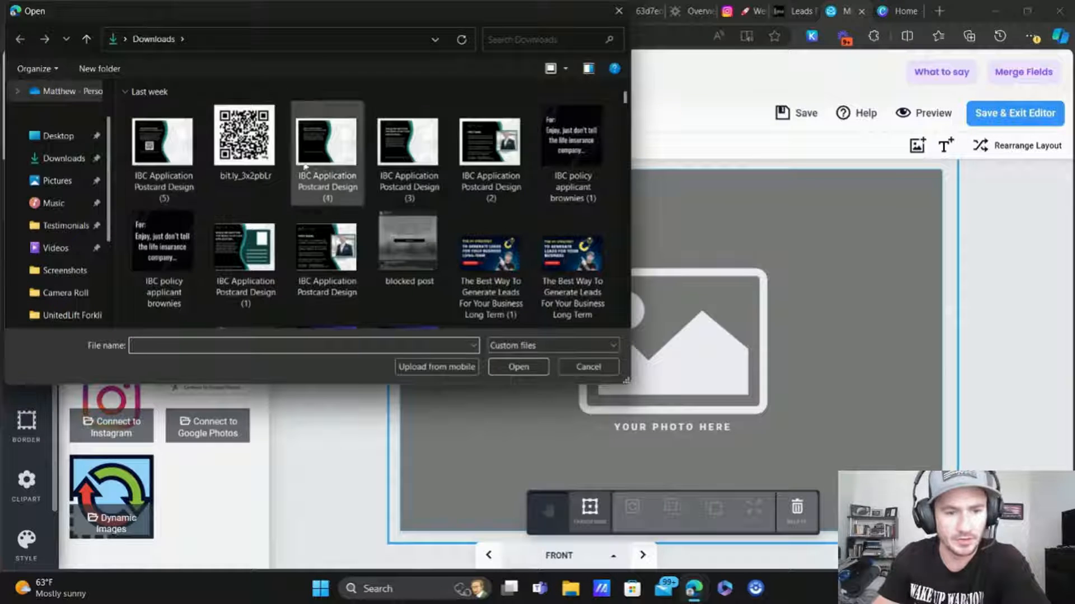
pyautogui.click(619, 11)
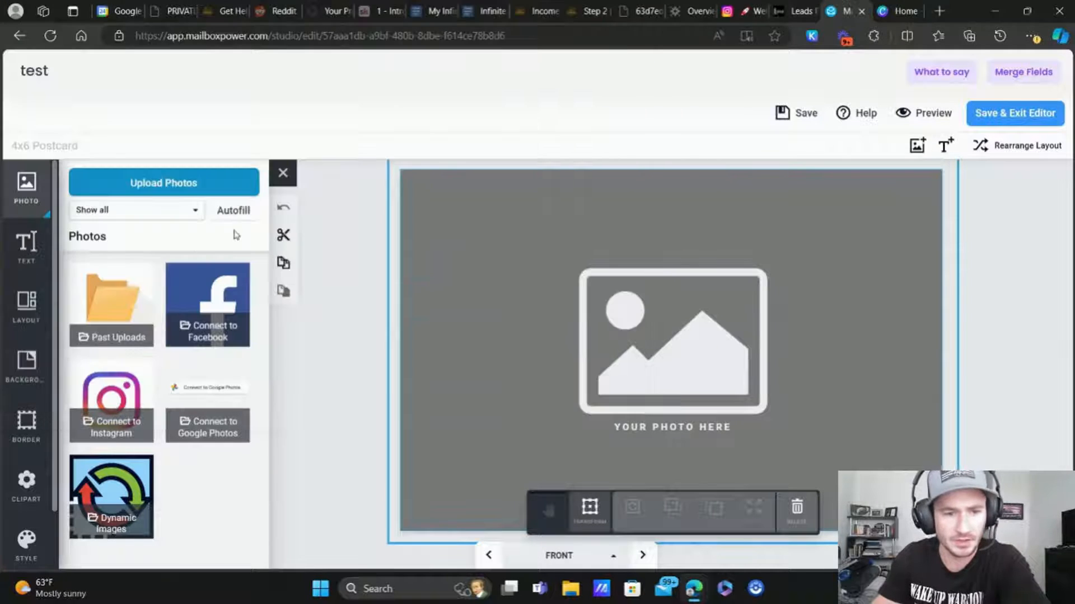
pyautogui.click(126, 317)
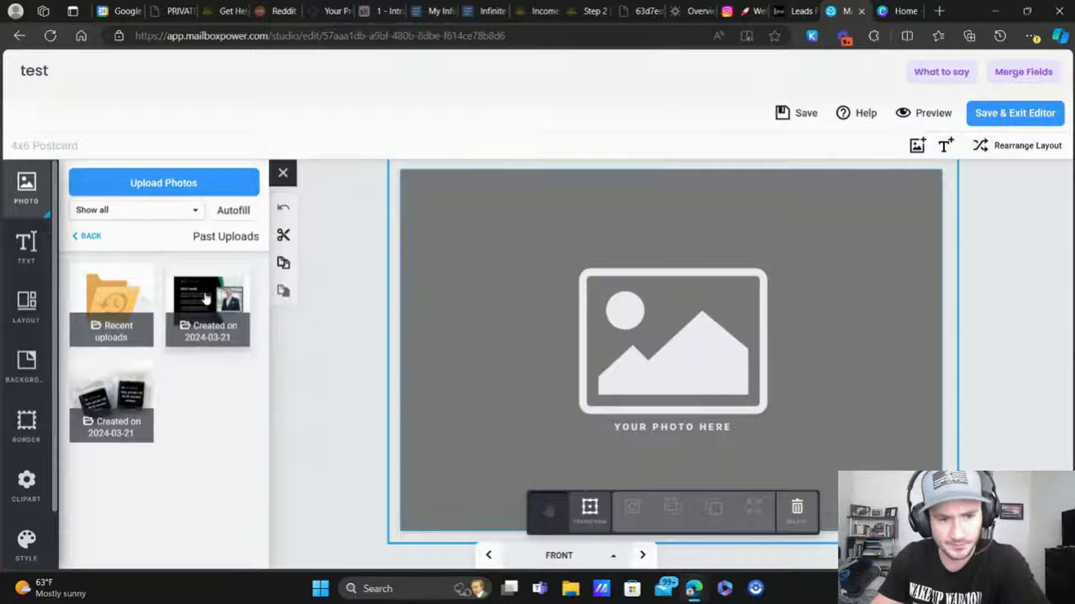
pyautogui.click(205, 306)
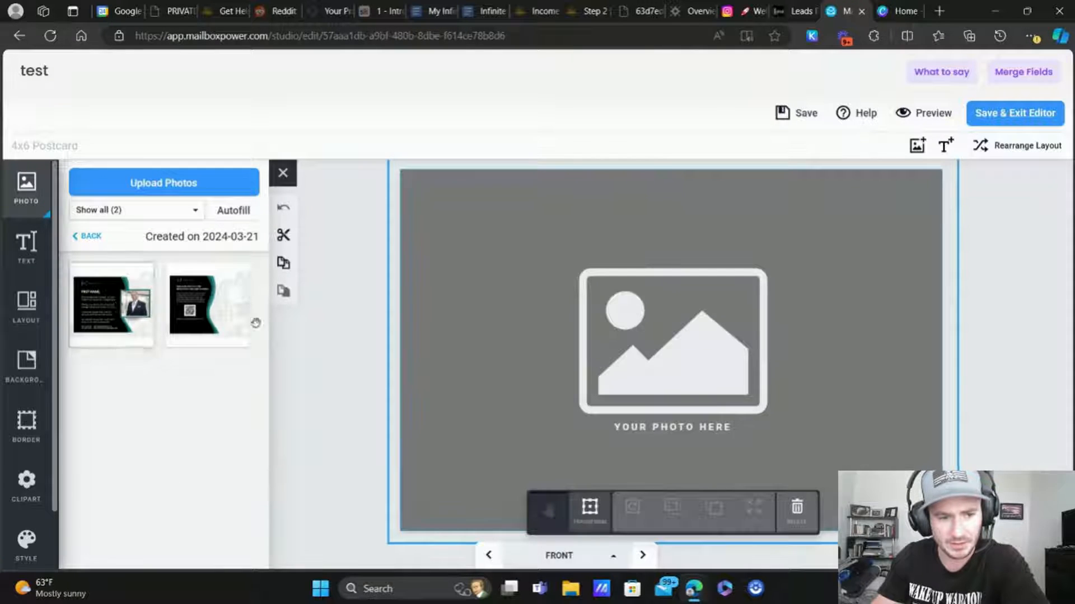
pyautogui.click(111, 305)
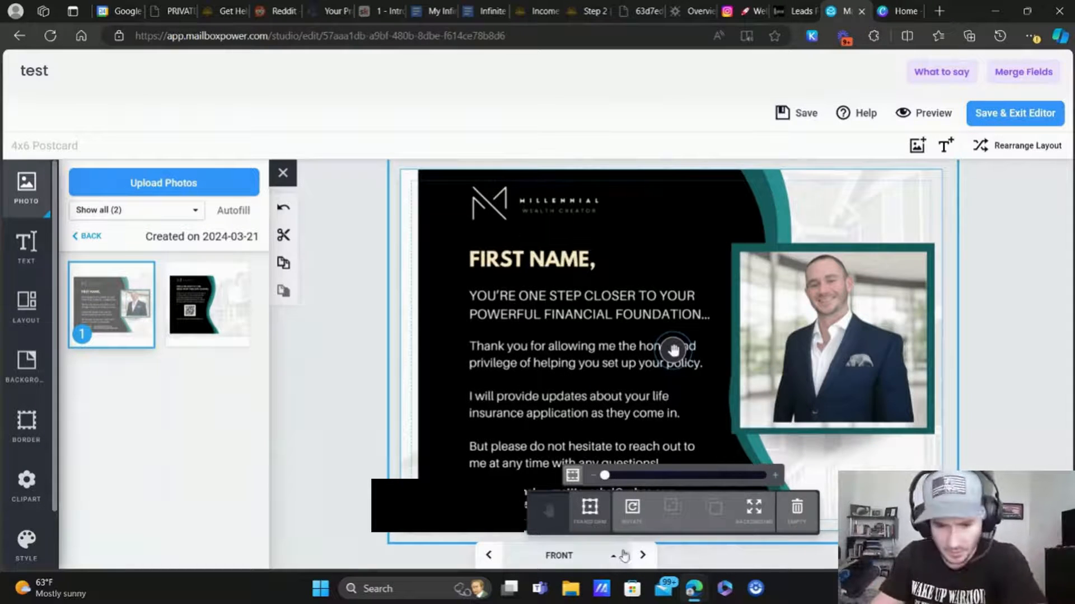
# Switch to the postcard's back side and place the uploaded QR code design on it.
pyautogui.click(614, 557)
pyautogui.click(594, 531)
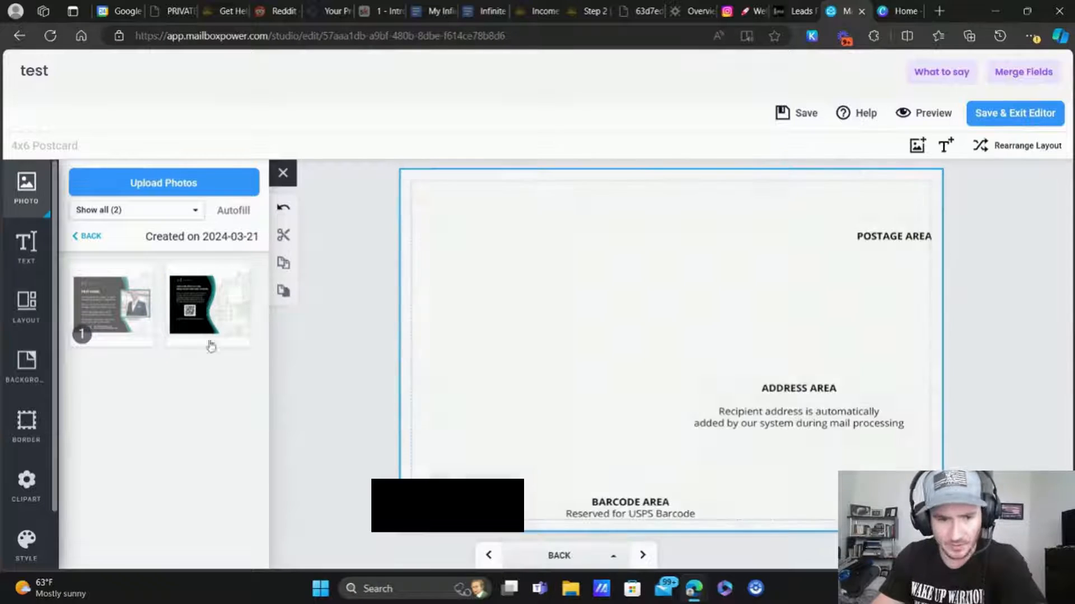
pyautogui.moveTo(208, 309); pyautogui.dragTo(558, 324)
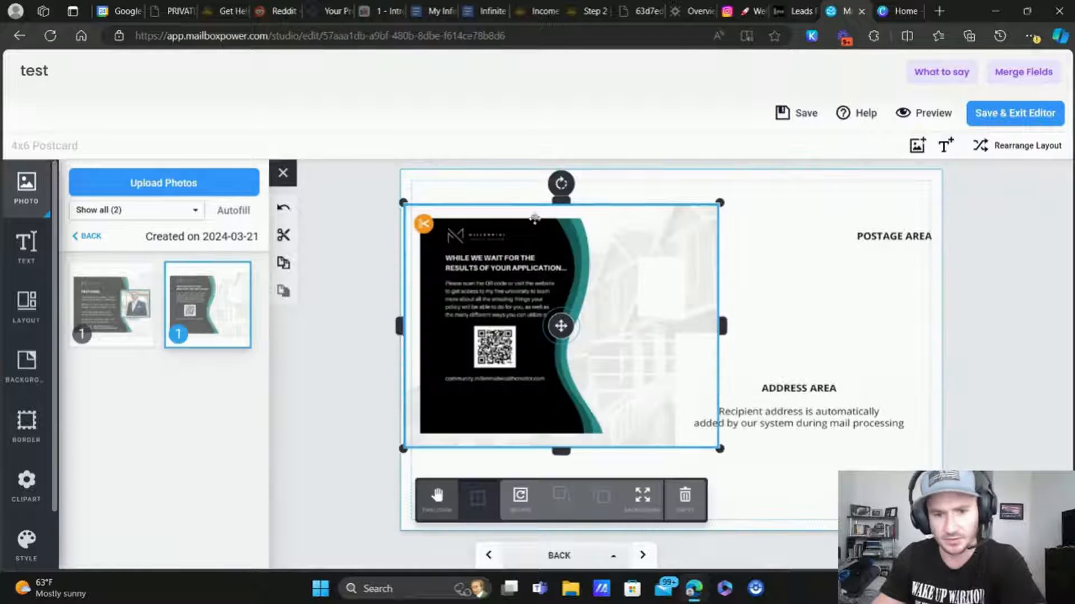
# Reposition the QR code image on the back and set it as the side's background.
pyautogui.moveTo(675, 287); pyautogui.dragTo(516, 271)
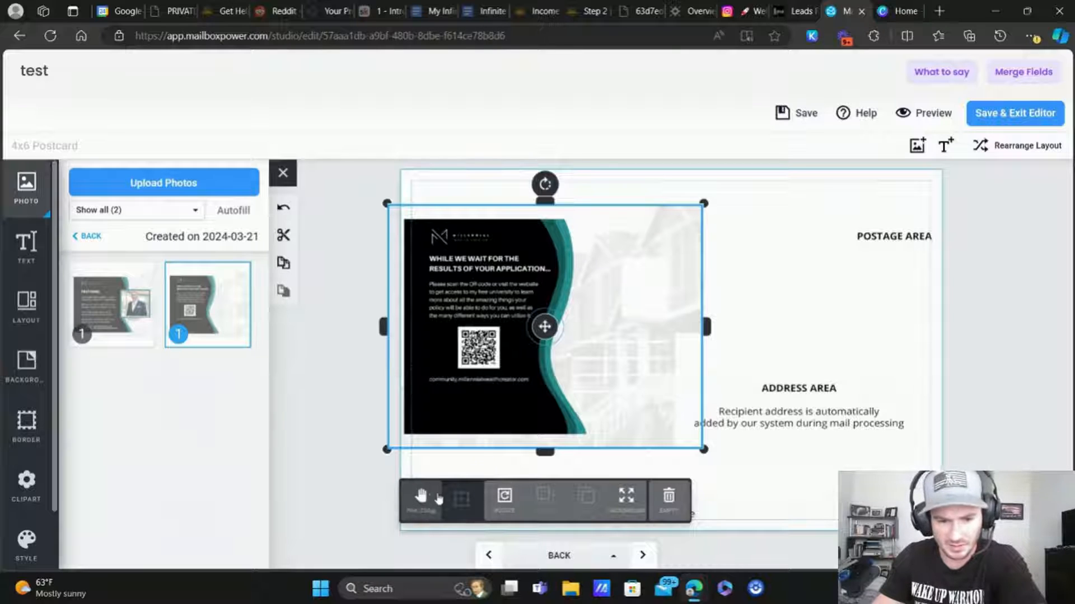
pyautogui.moveTo(544, 325); pyautogui.dragTo(591, 279)
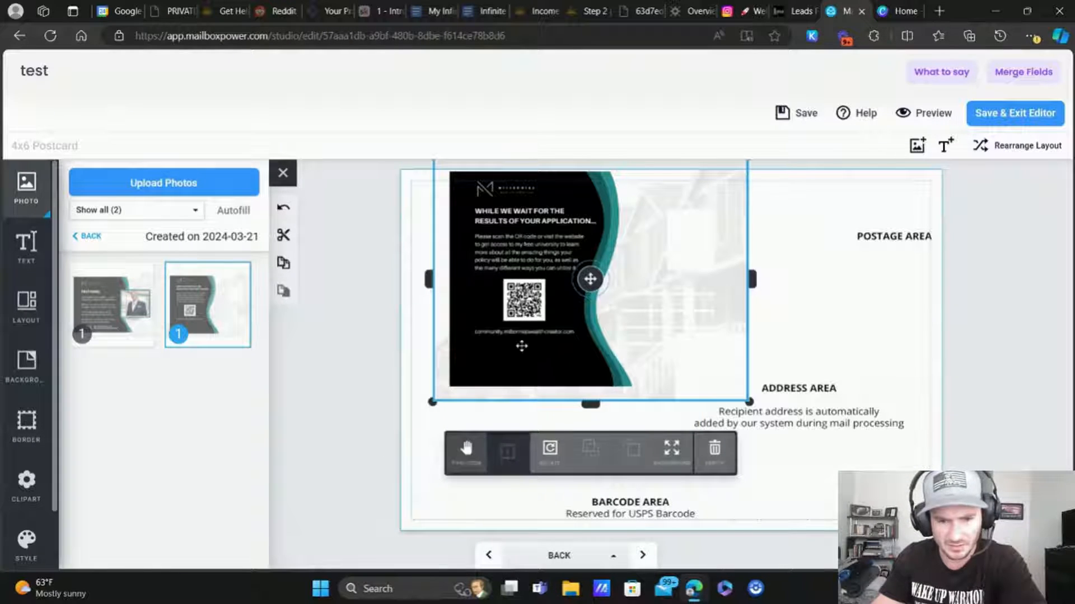
pyautogui.click(507, 451)
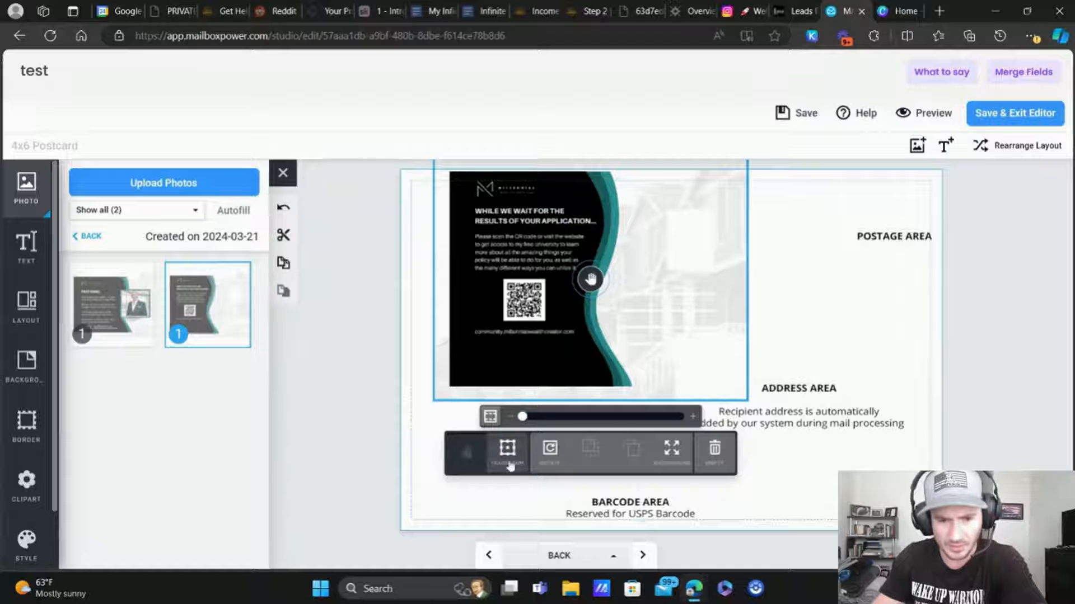
pyautogui.click(672, 448)
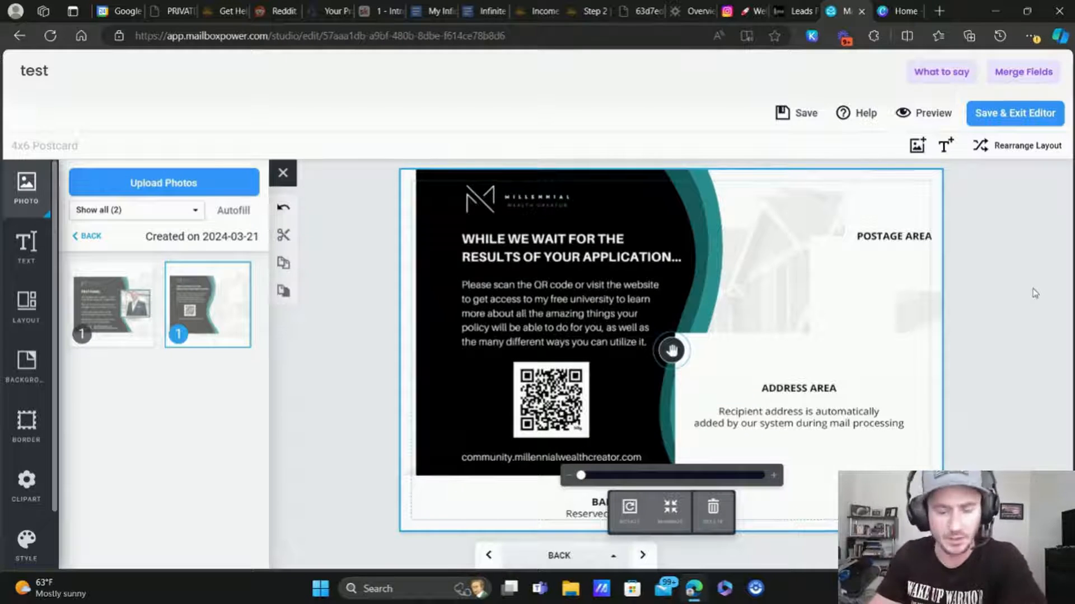
pyautogui.click(1013, 290)
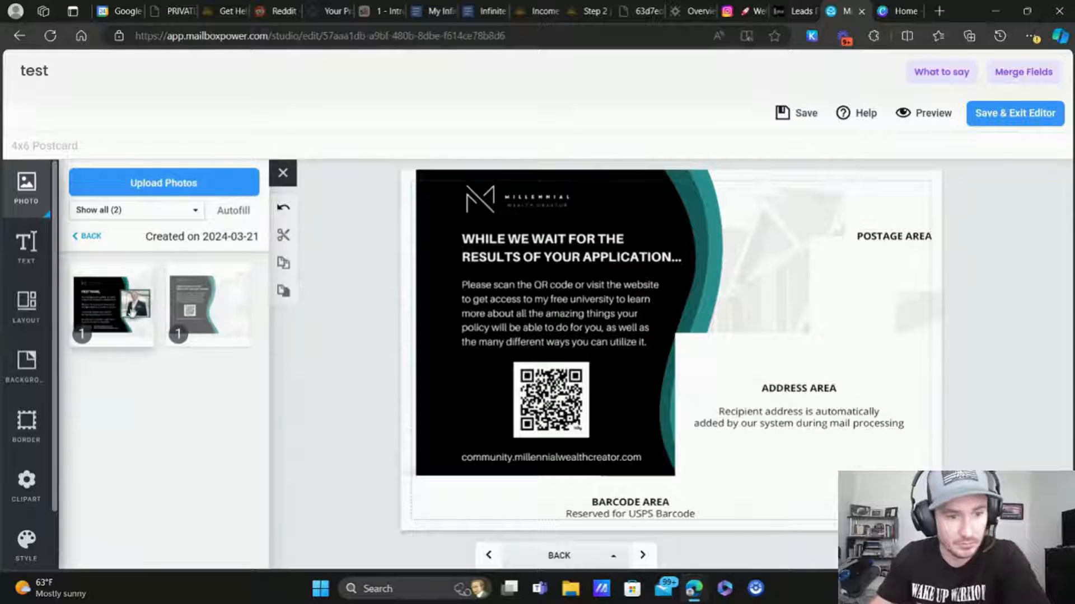
# Return to the postcard's front side and open the recent IBC Application Postcard Design in Canva.
pyautogui.click(615, 557)
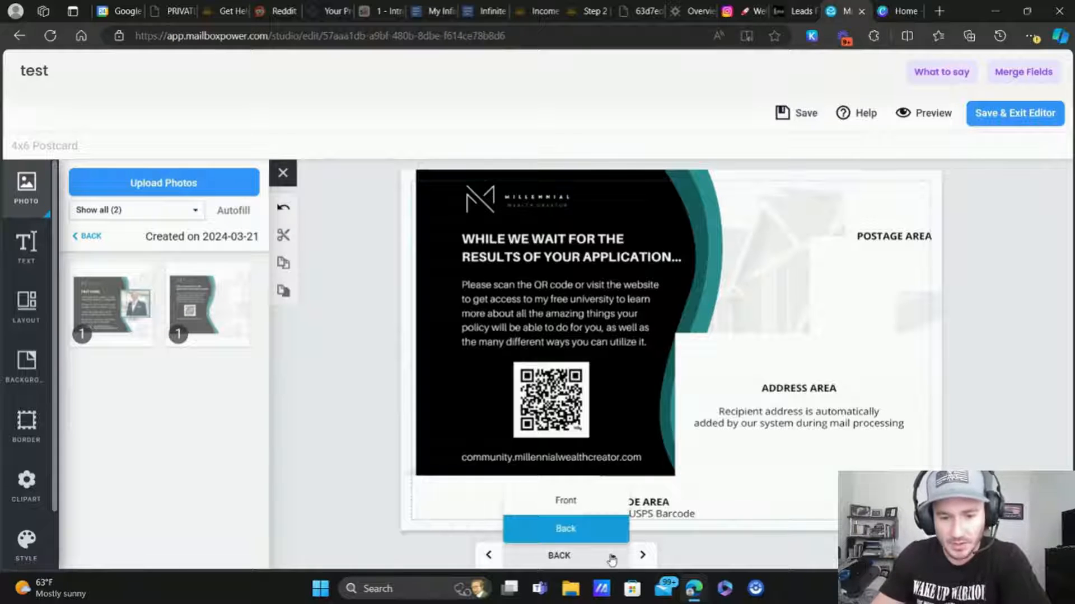
pyautogui.click(566, 499)
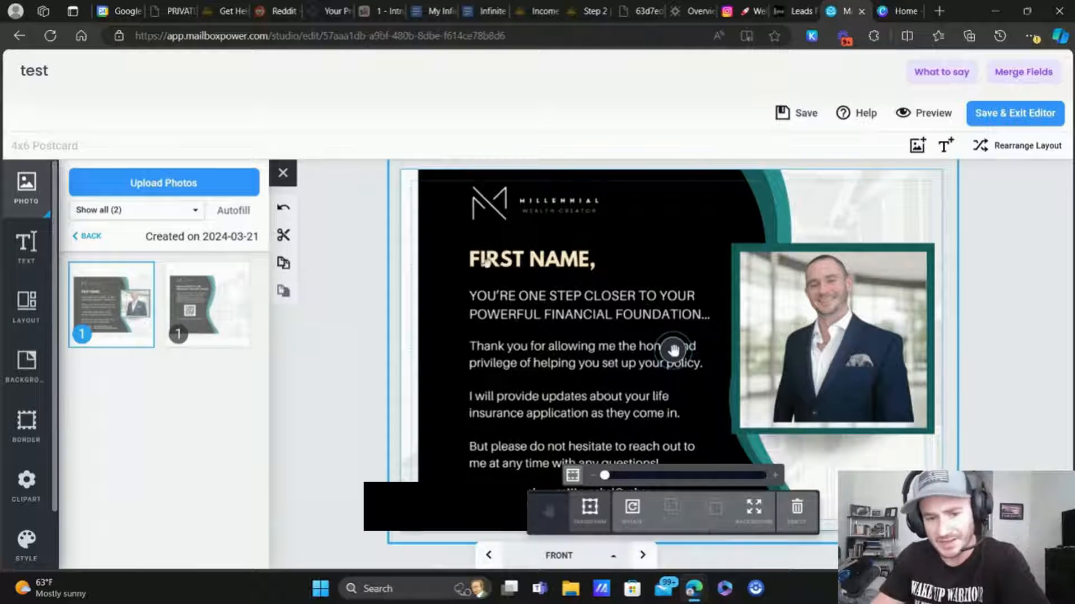
pyautogui.click(902, 11)
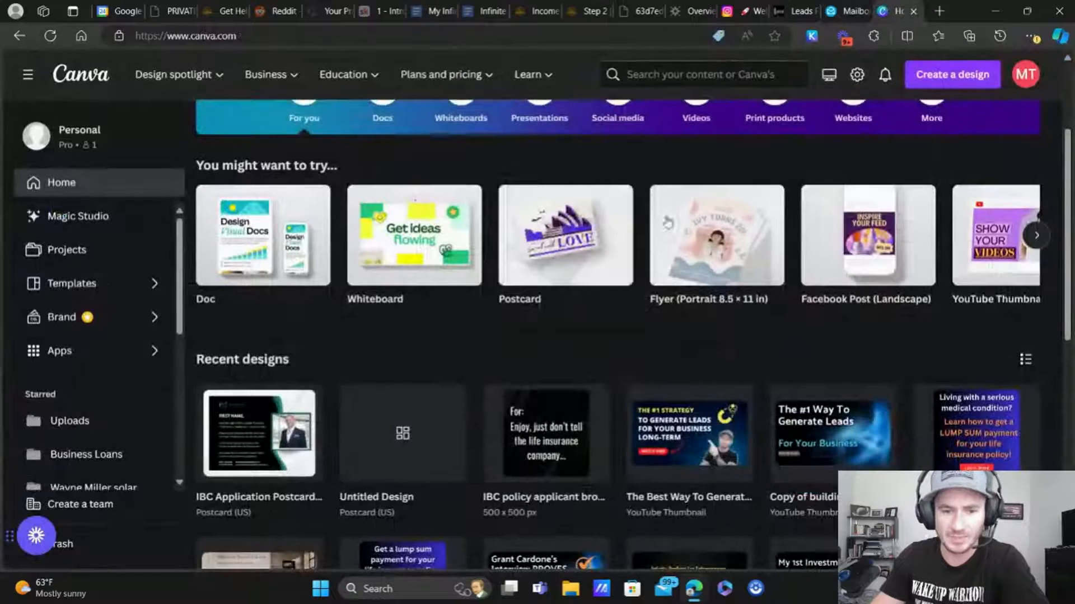
pyautogui.scroll(3, 589, 217)
pyautogui.scroll(-3, 583, 227)
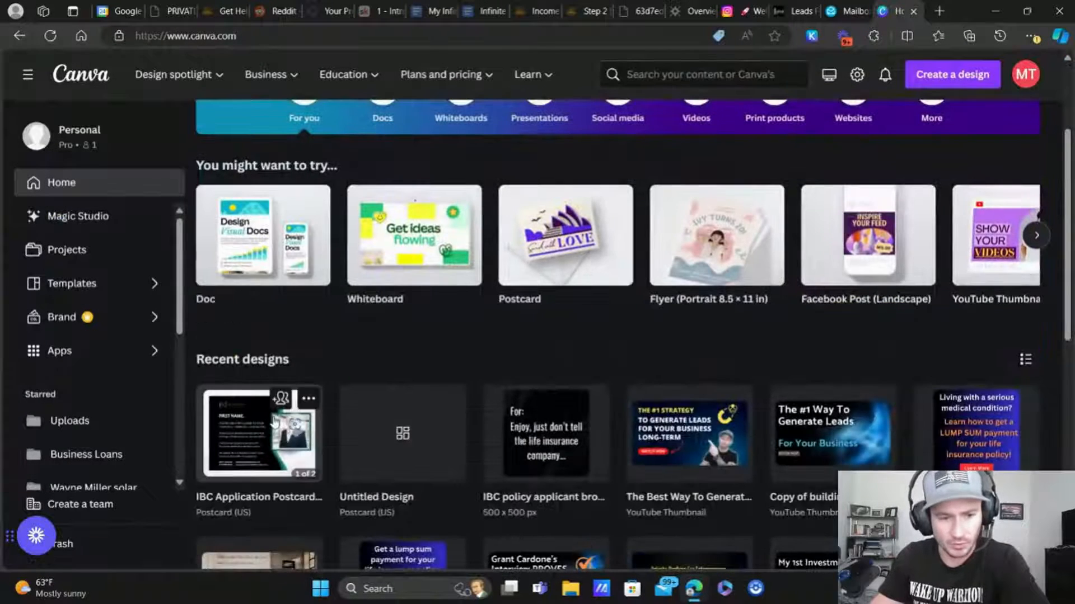
pyautogui.click(246, 442)
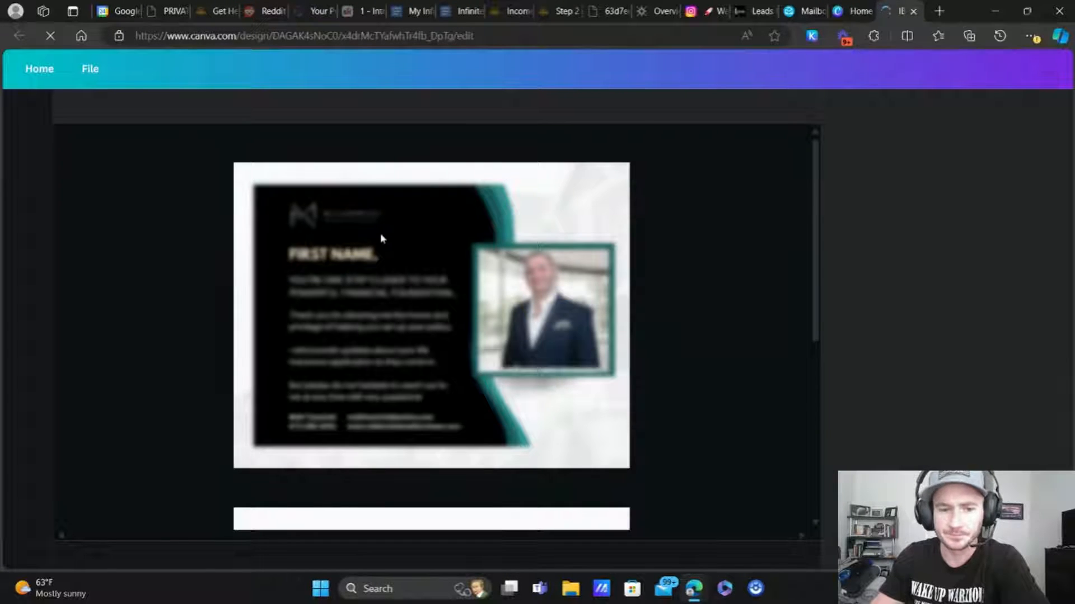
# Delete the "FIRST NAME," heading from page 1 of the postcard design.
pyautogui.click(372, 253)
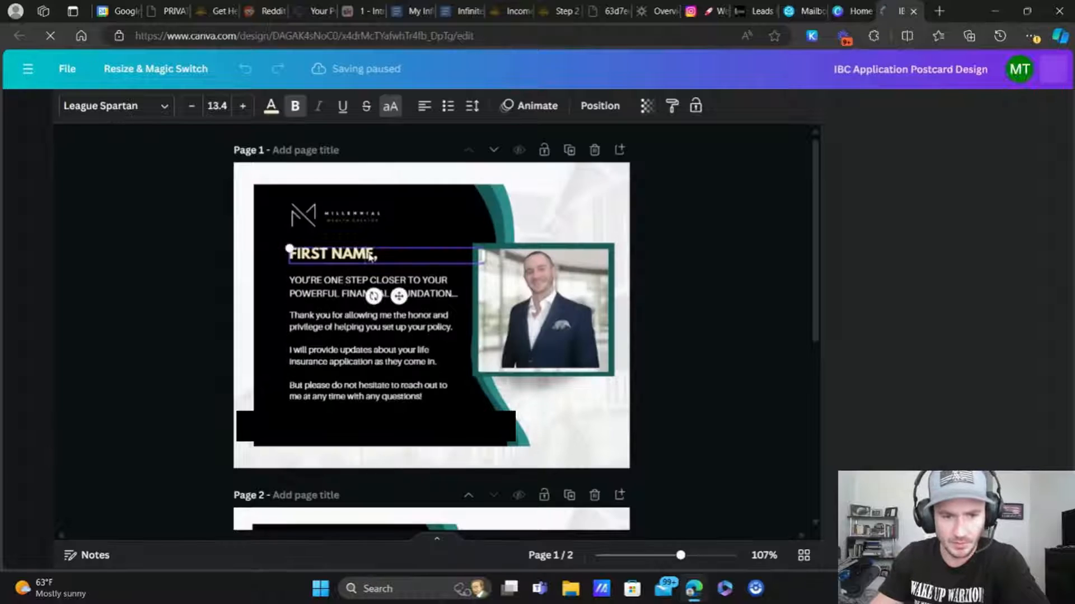
pyautogui.doubleClick(459, 251)
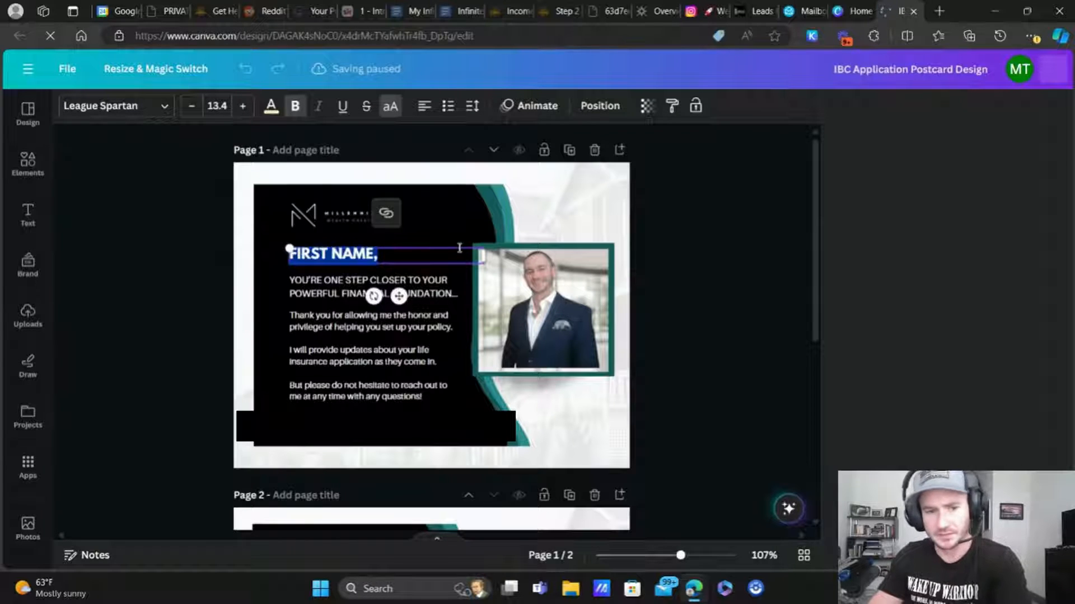
pyautogui.press('BackSpace')
pyautogui.click(329, 262)
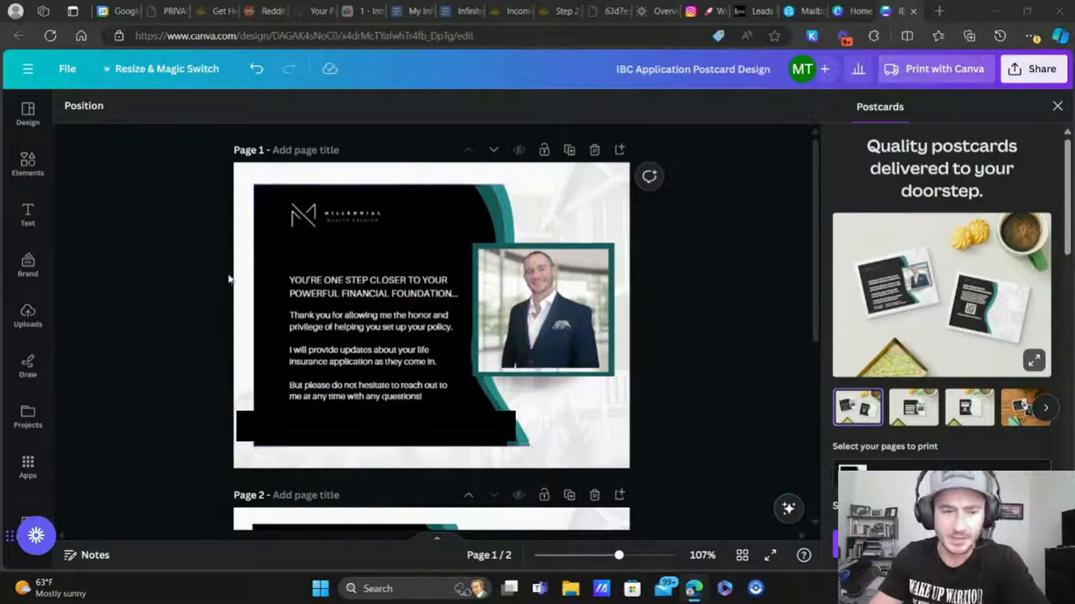
# Switch to the Mailbox Power editor and copy the [[firstname]] merge field from the list of supported merge fields.
pyautogui.click(800, 10)
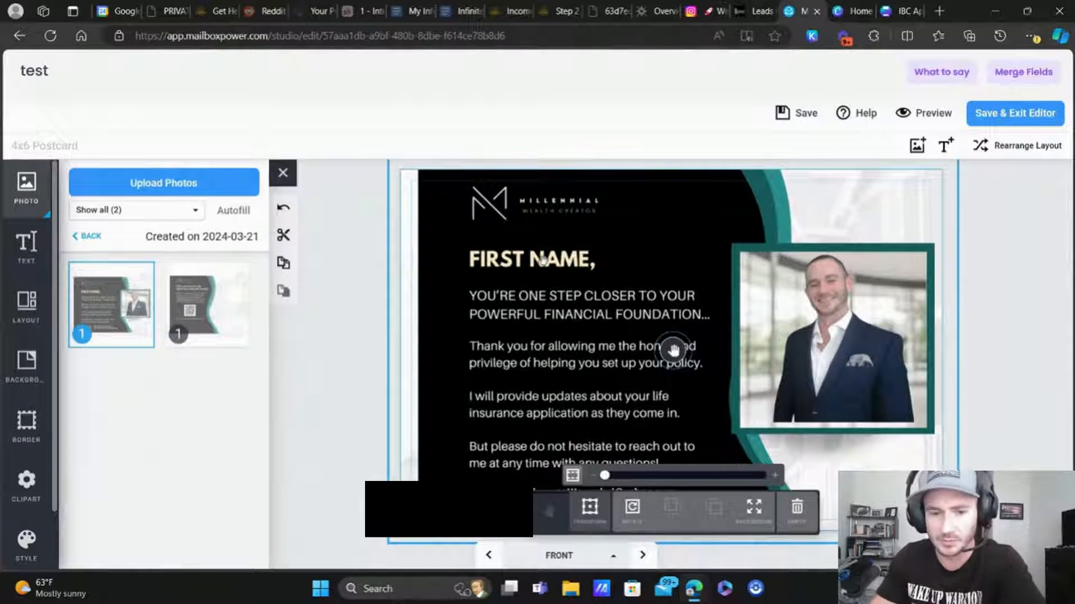
pyautogui.click(1011, 75)
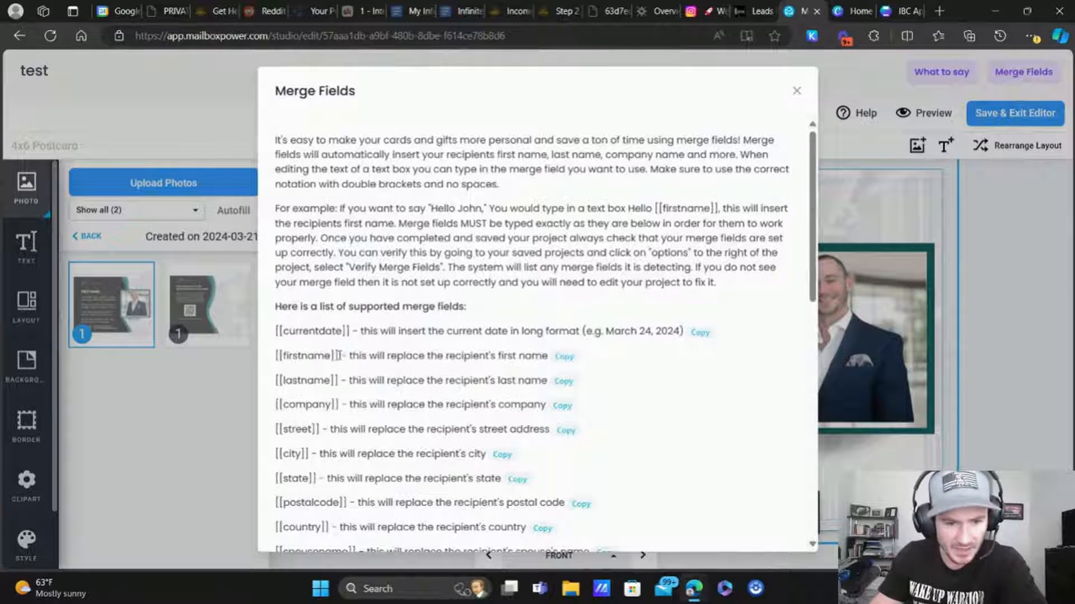
pyautogui.moveTo(338, 356); pyautogui.dragTo(276, 356)
pyautogui.rightClick(279, 356)
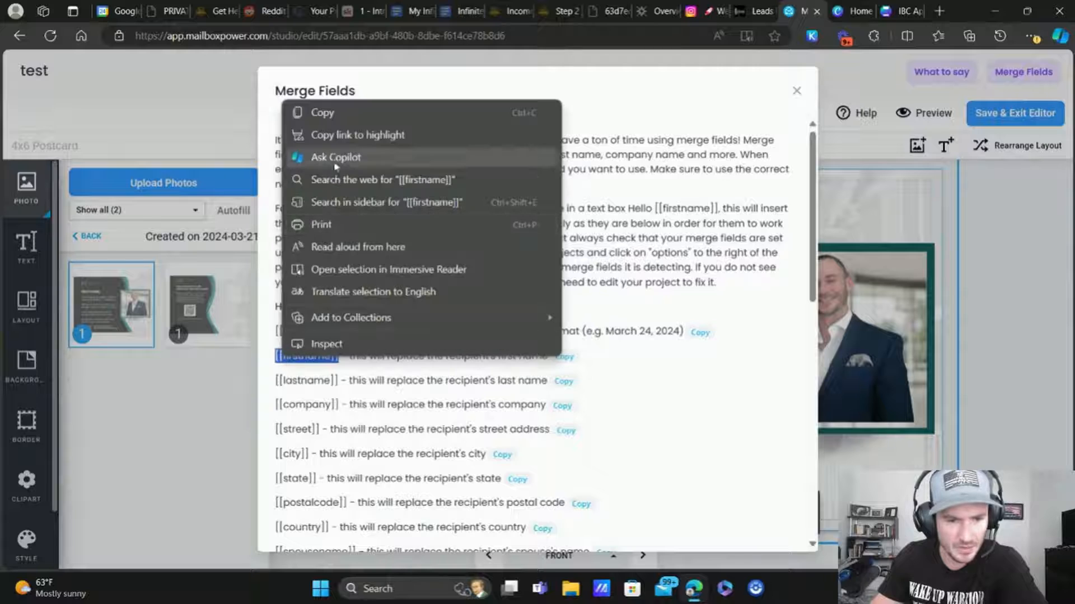
pyautogui.click(313, 112)
pyautogui.click(796, 91)
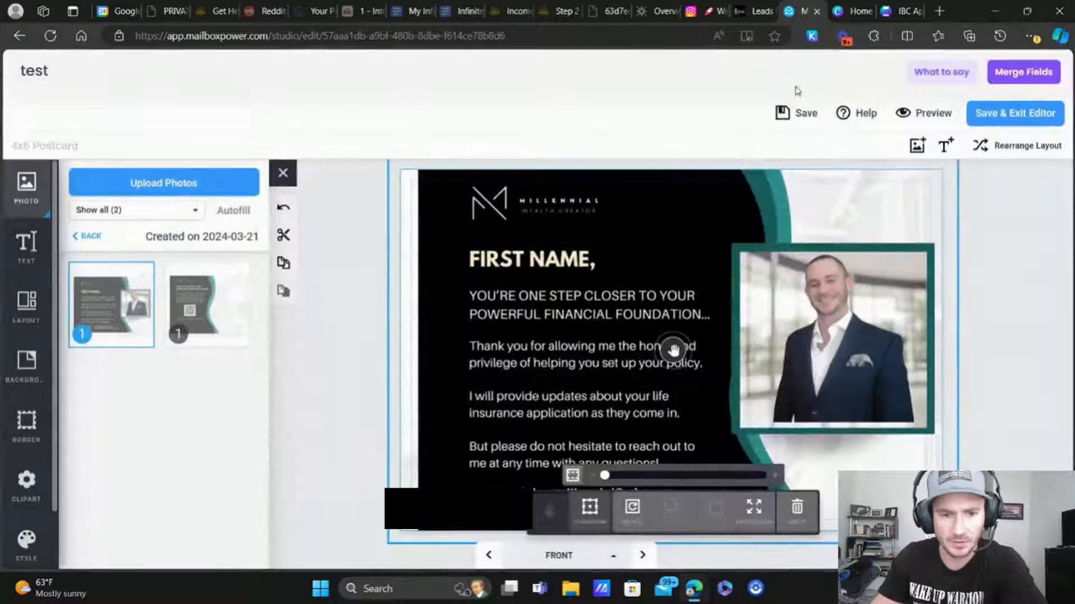
# Add an empty text box to the postcard's front and paste the [[firstname]] merge field into it.
pyautogui.rightClick(516, 252)
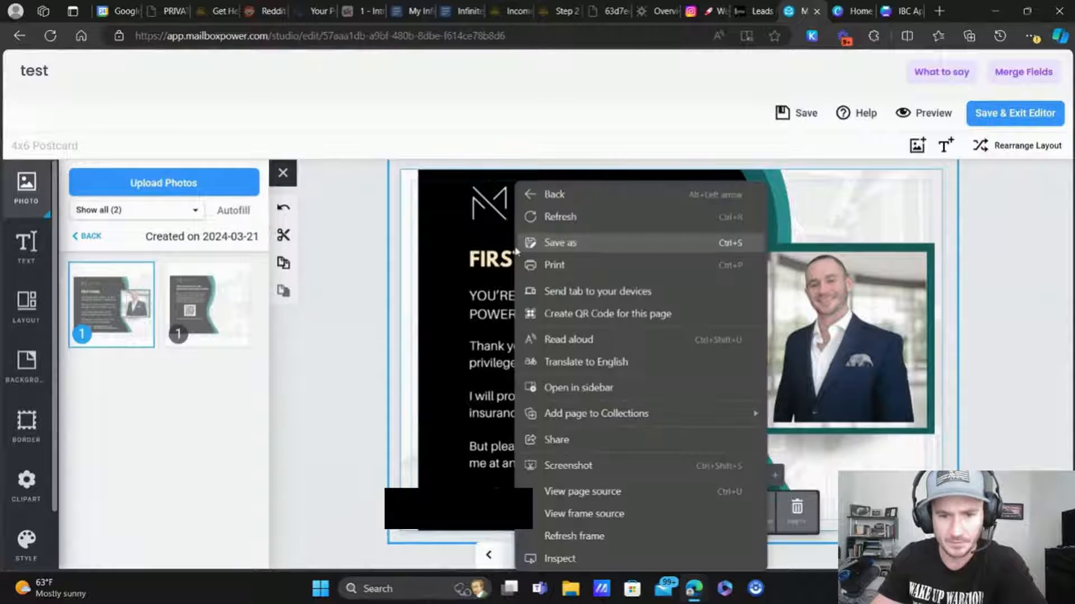
pyautogui.click(25, 249)
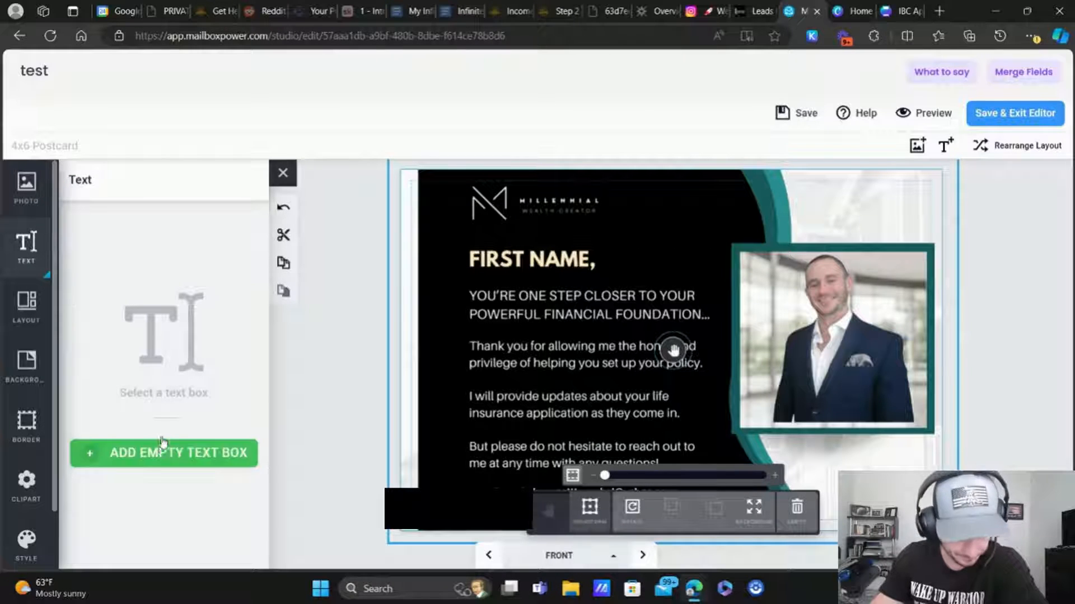
pyautogui.click(197, 454)
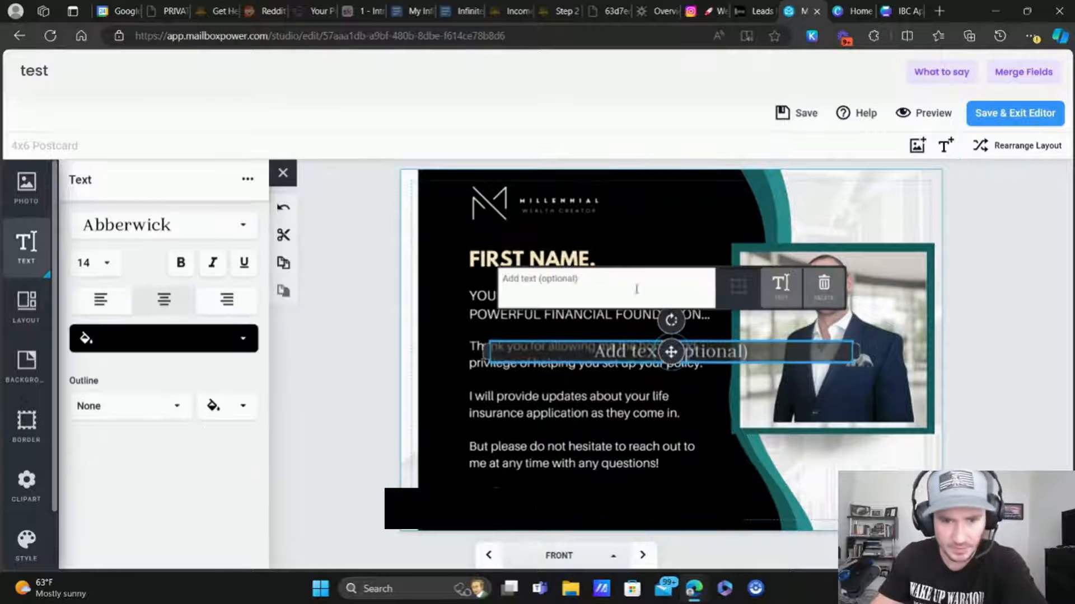
pyautogui.hotkey('ctrl', 'v')
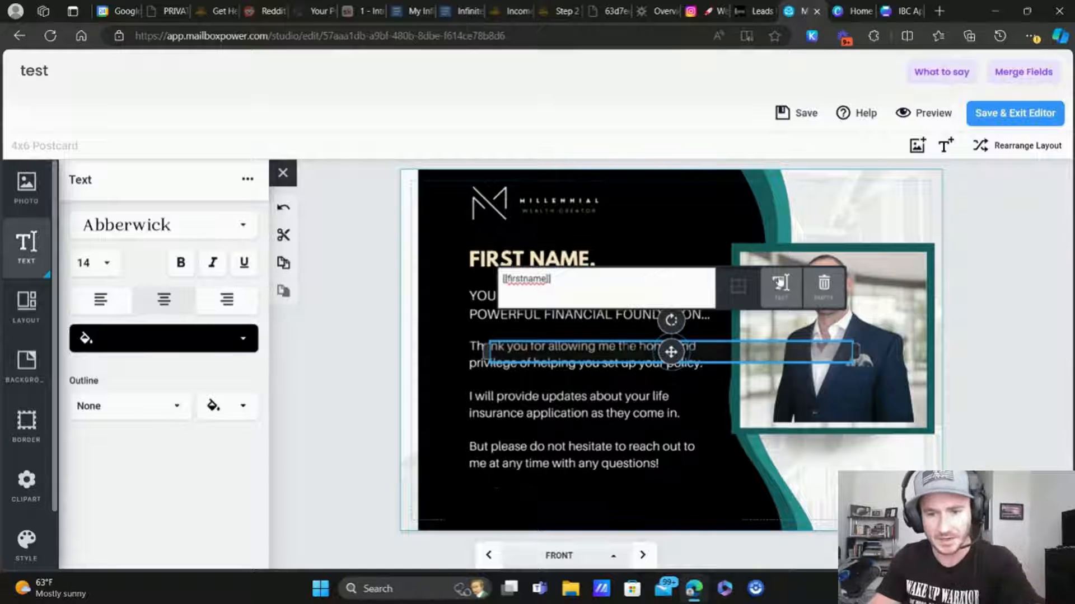
pyautogui.click(670, 240)
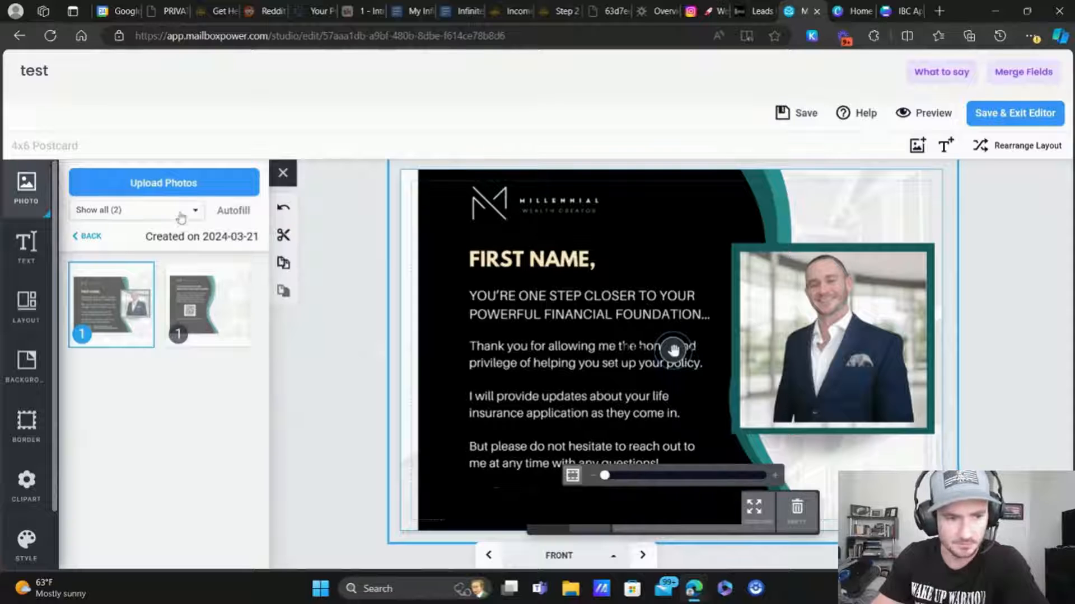
# Shift the front design image vertically within its frame, leaving it slightly lower than before.
pyautogui.moveTo(529, 285); pyautogui.dragTo(507, 328)
pyautogui.click(297, 391)
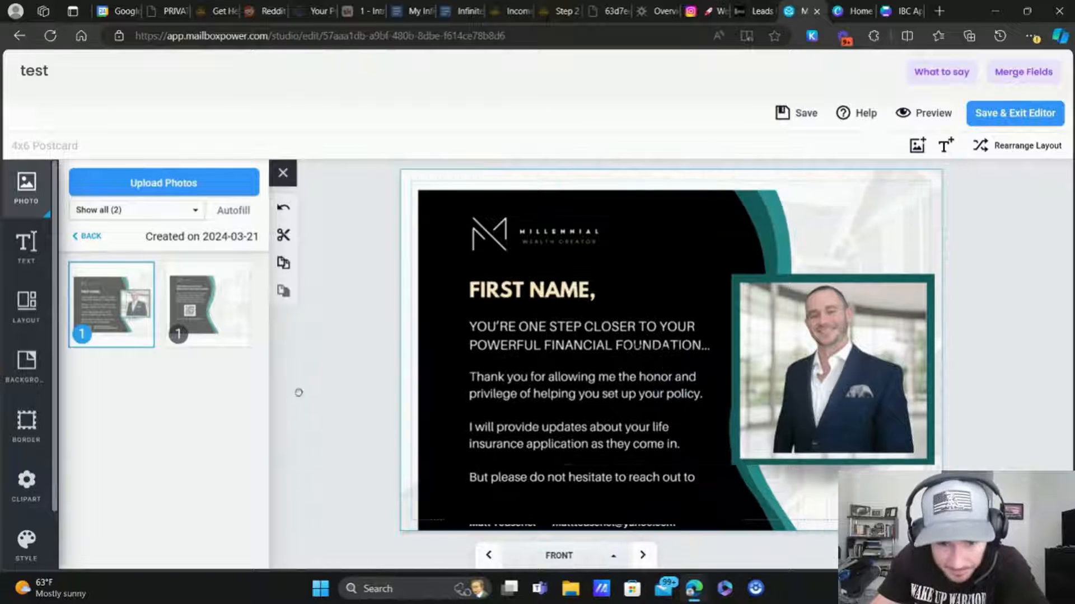
pyautogui.moveTo(632, 307); pyautogui.dragTo(665, 308)
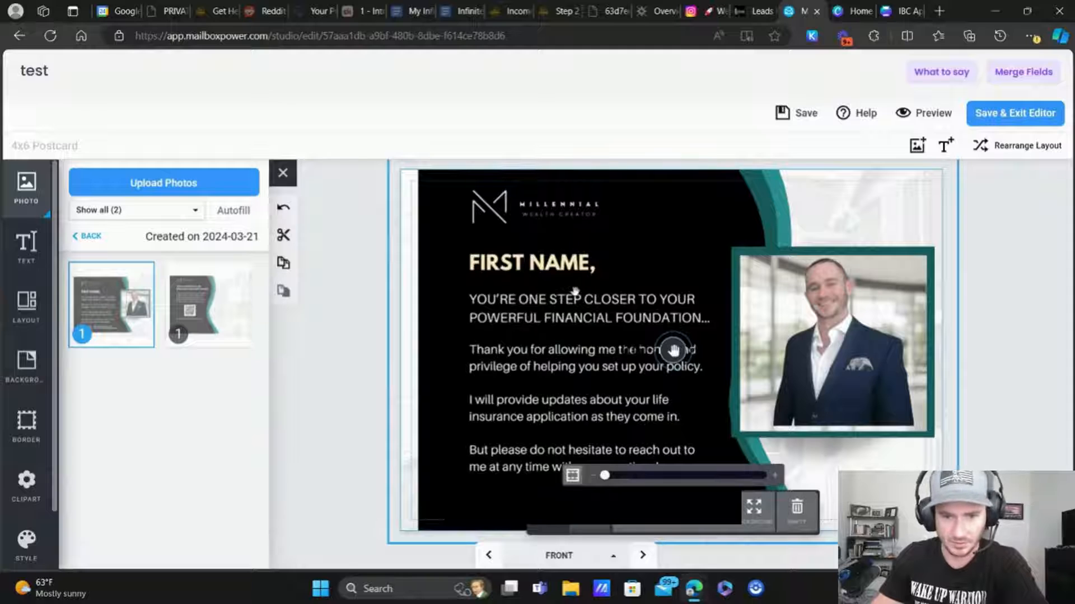
# Add another text box containing [[firstname]] on the front and set its text colour to white.
pyautogui.click(26, 247)
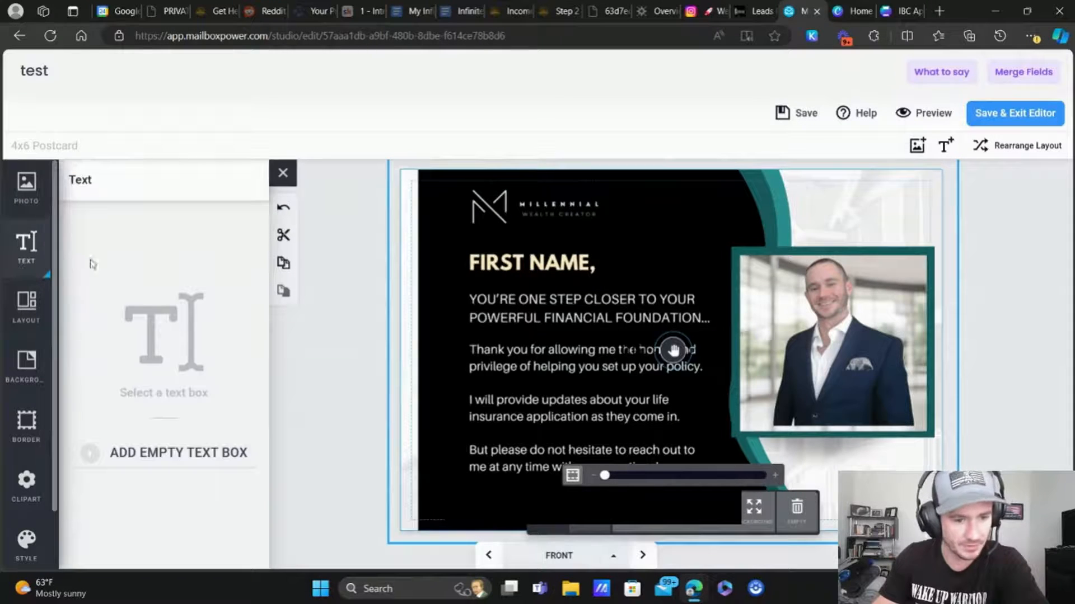
pyautogui.click(148, 455)
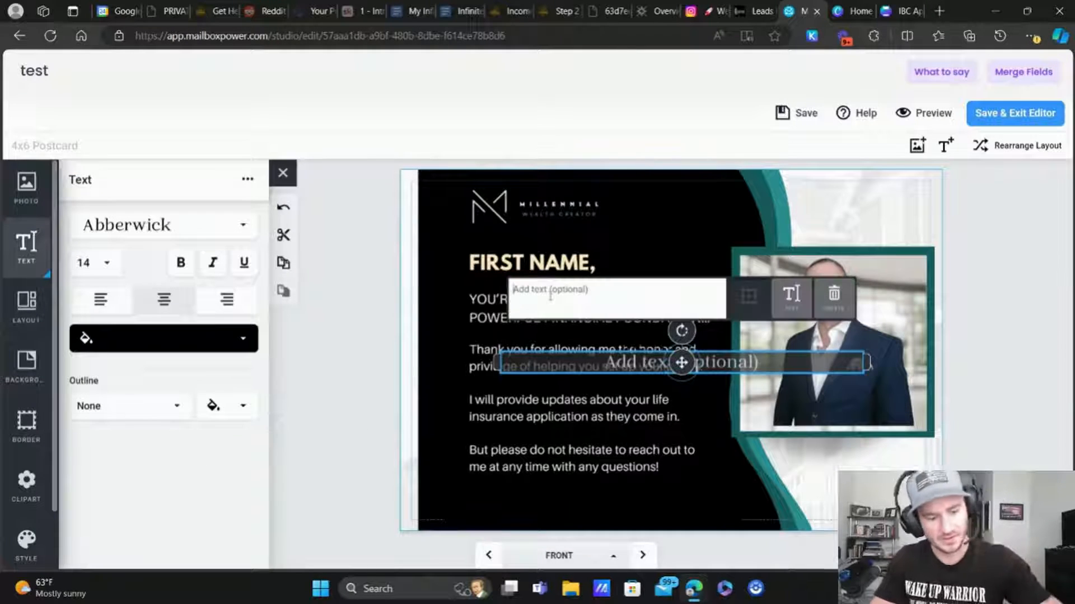
pyautogui.write('[[firstname]]')
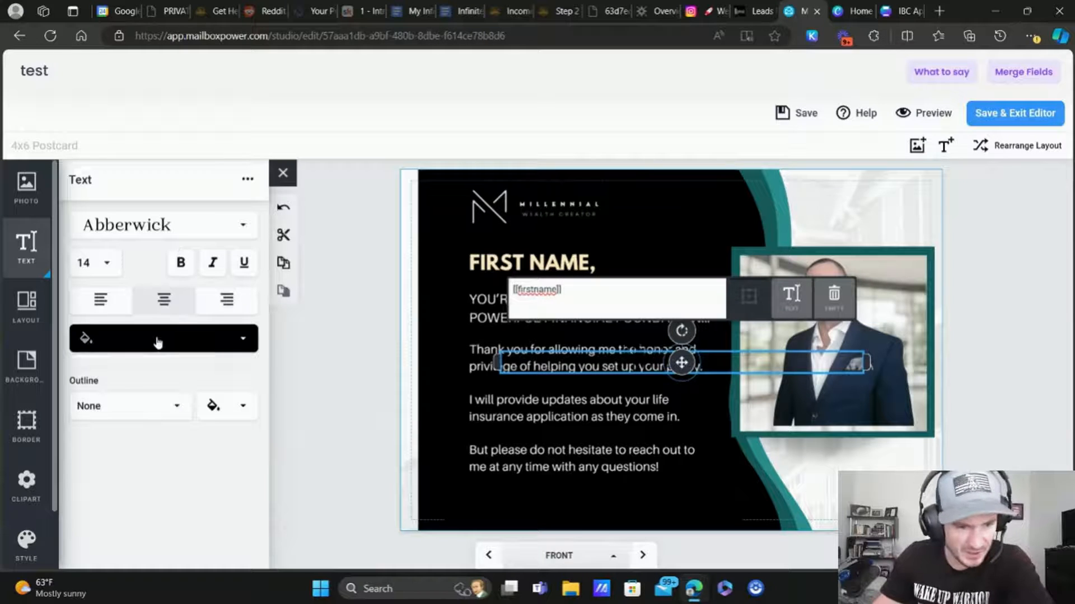
pyautogui.click(157, 342)
pyautogui.click(82, 424)
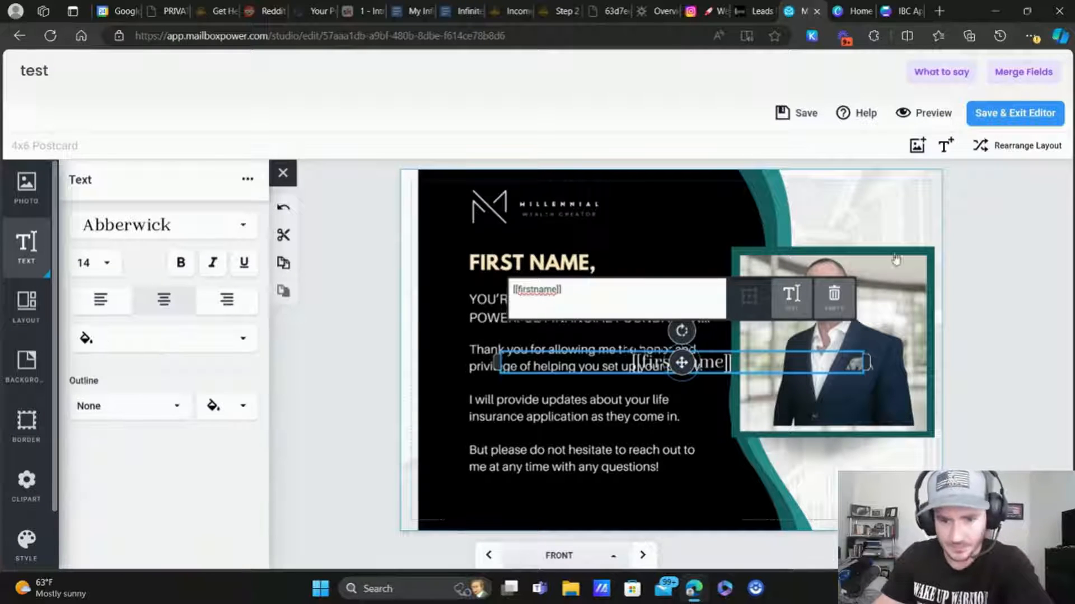
# Move the white [[firstname]] text box over the FIRST NAME heading on the postcard front and set its font size to 18.
pyautogui.click(1017, 265)
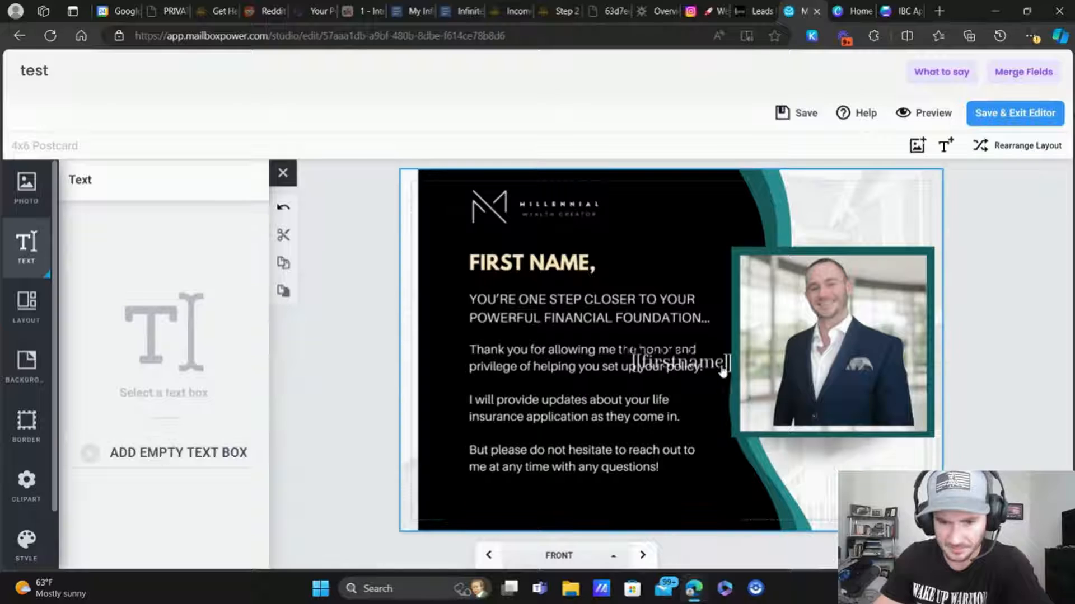
pyautogui.click(693, 366)
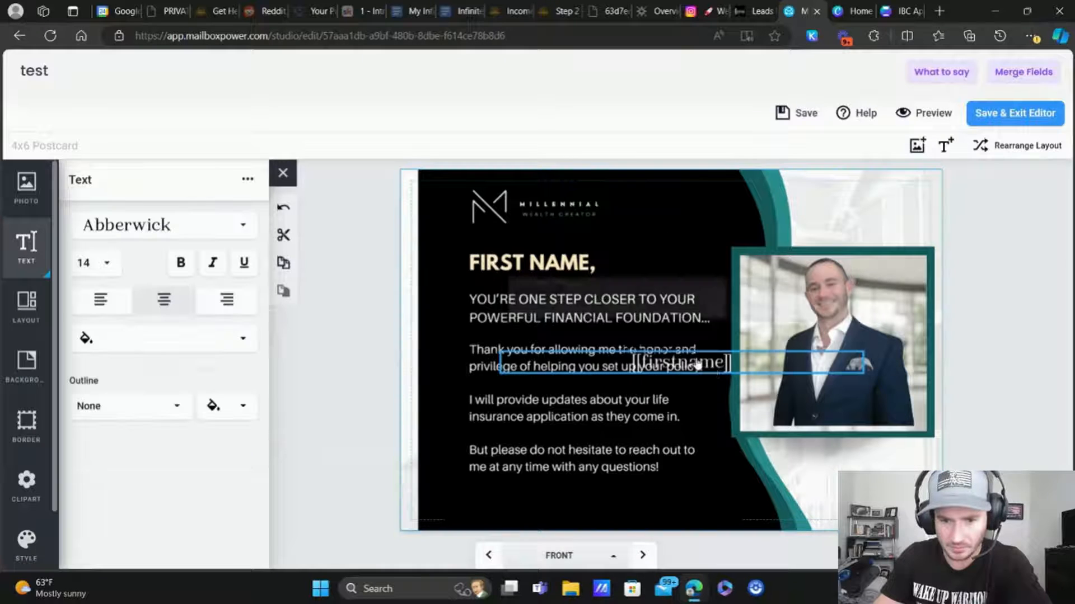
pyautogui.click(625, 263)
pyautogui.click(701, 367)
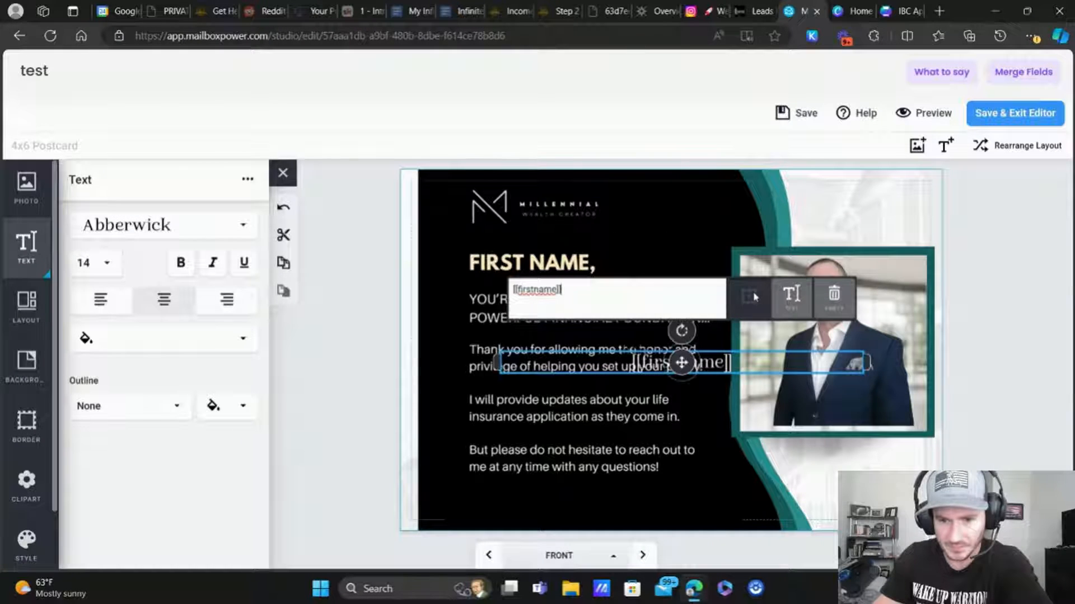
pyautogui.moveTo(681, 362); pyautogui.dragTo(560, 264)
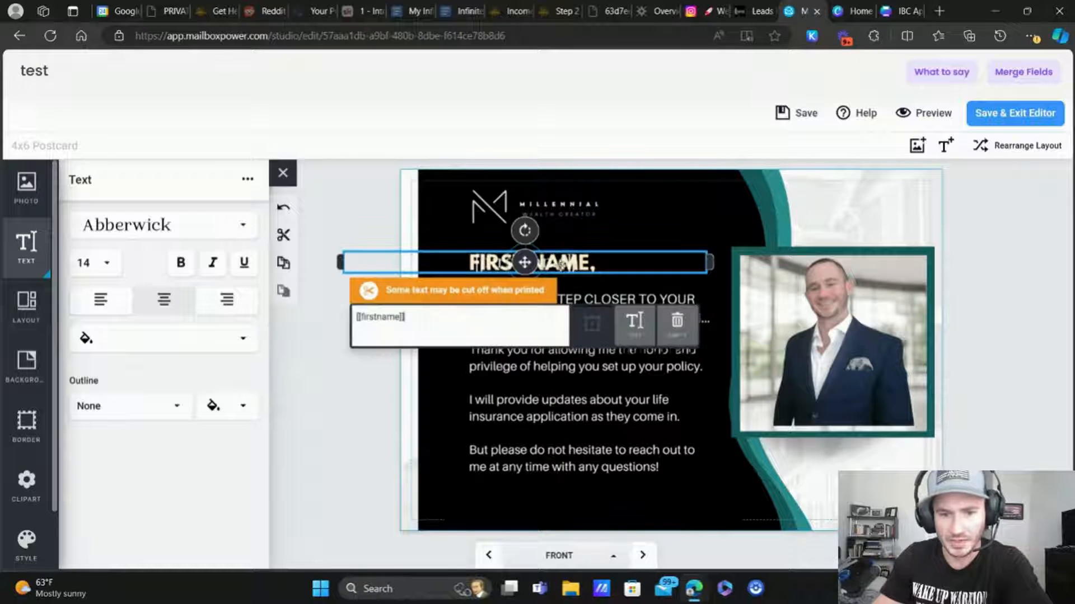
pyautogui.click(107, 262)
pyautogui.click(96, 413)
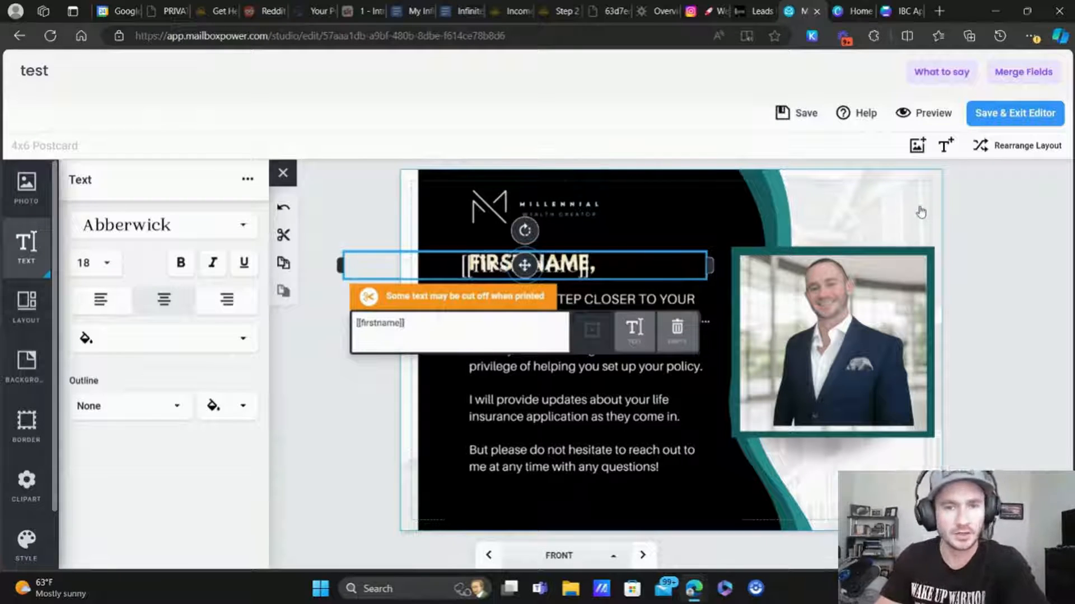
pyautogui.click(1013, 233)
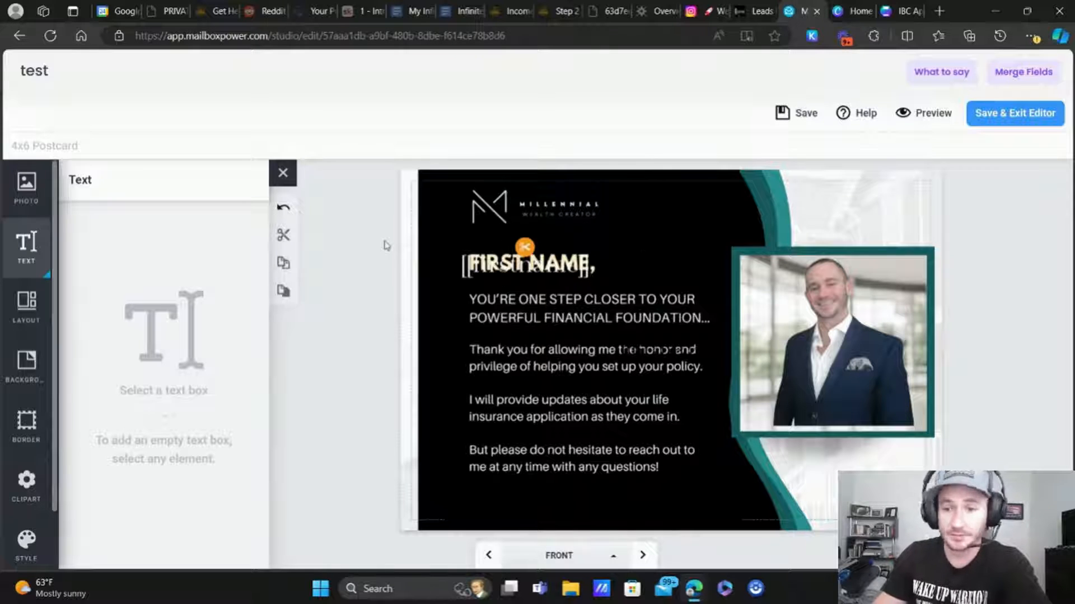
# Save the postcard project, exit the editor past the review reminder, and open the saved projects list.
pyautogui.click(1002, 114)
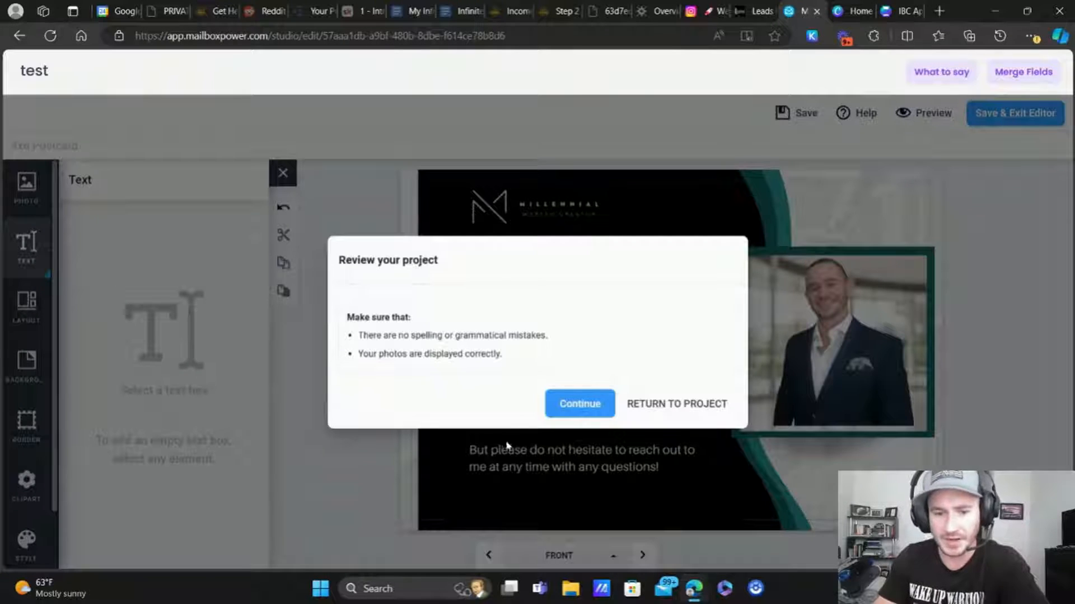
pyautogui.click(558, 404)
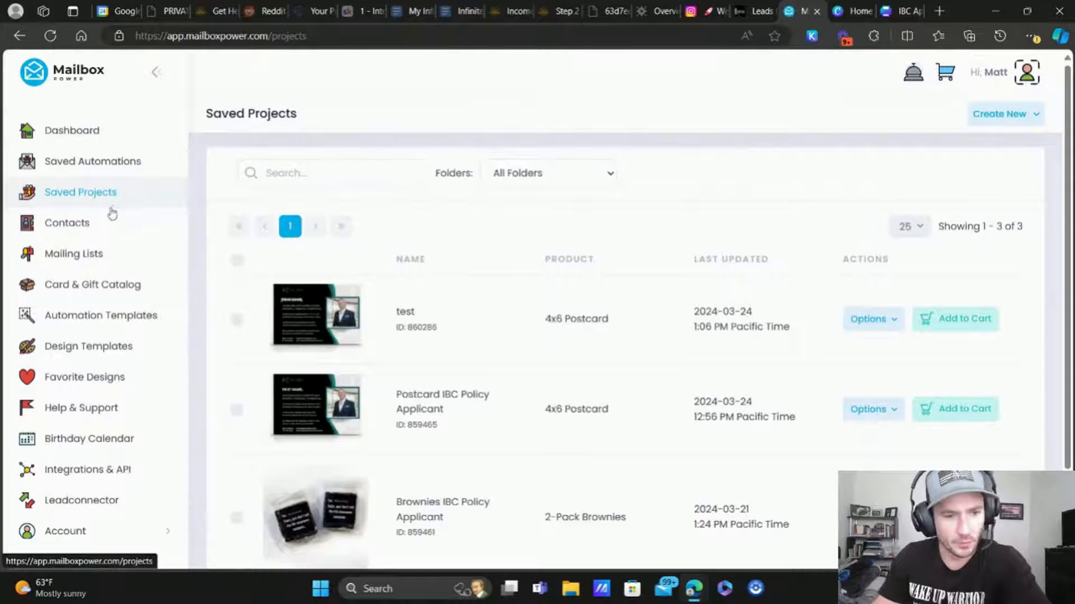
pyautogui.click(106, 199)
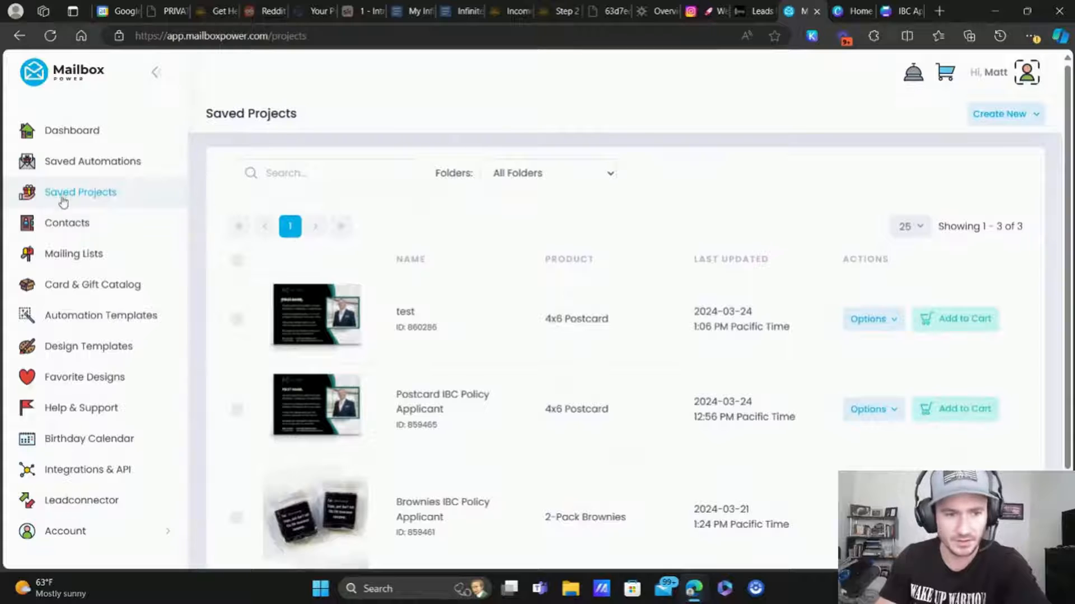
# Start a new project and open the Brownies & Cookies category of the product catalog.
pyautogui.click(1027, 114)
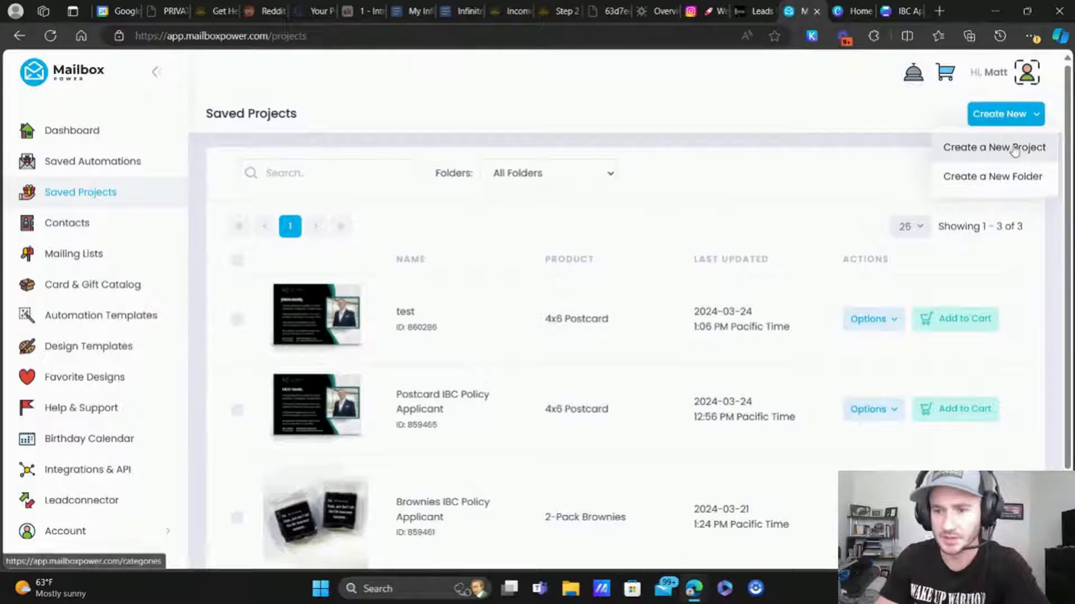
pyautogui.click(1015, 149)
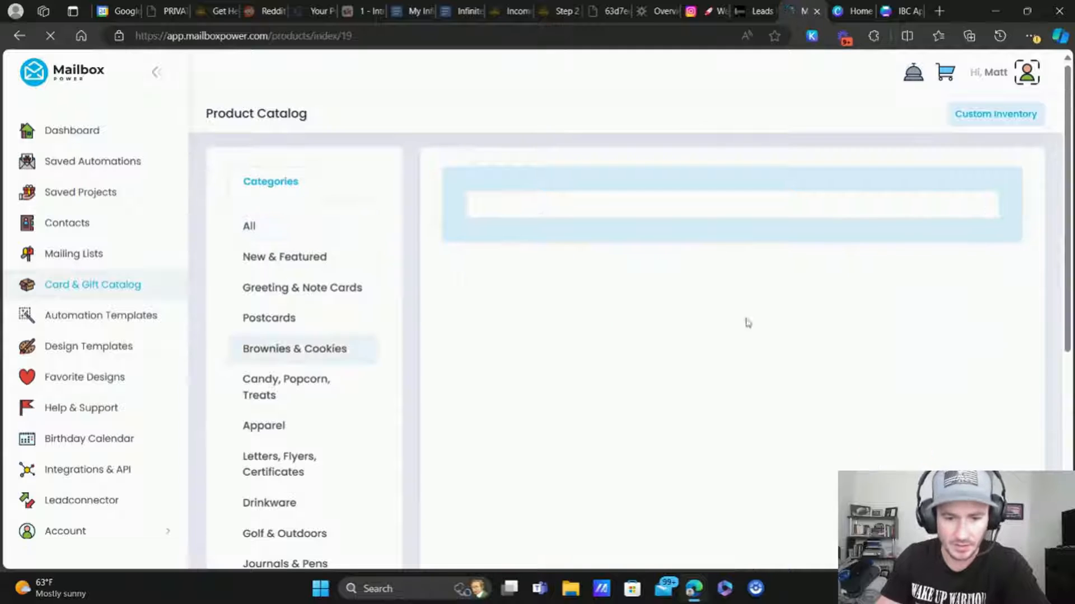
pyautogui.scroll(-3, 728, 280)
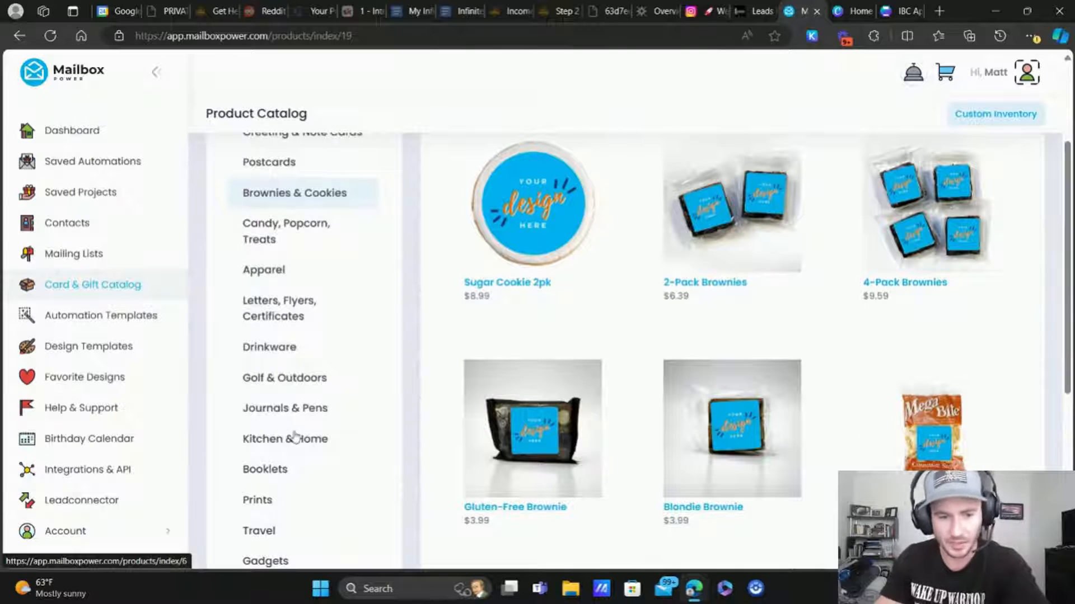
# Browse the product catalog's Kitchen & Home, Gift Cards and Gadgets categories to examine the available gifts.
pyautogui.click(326, 425)
pyautogui.scroll(-4, 783, 330)
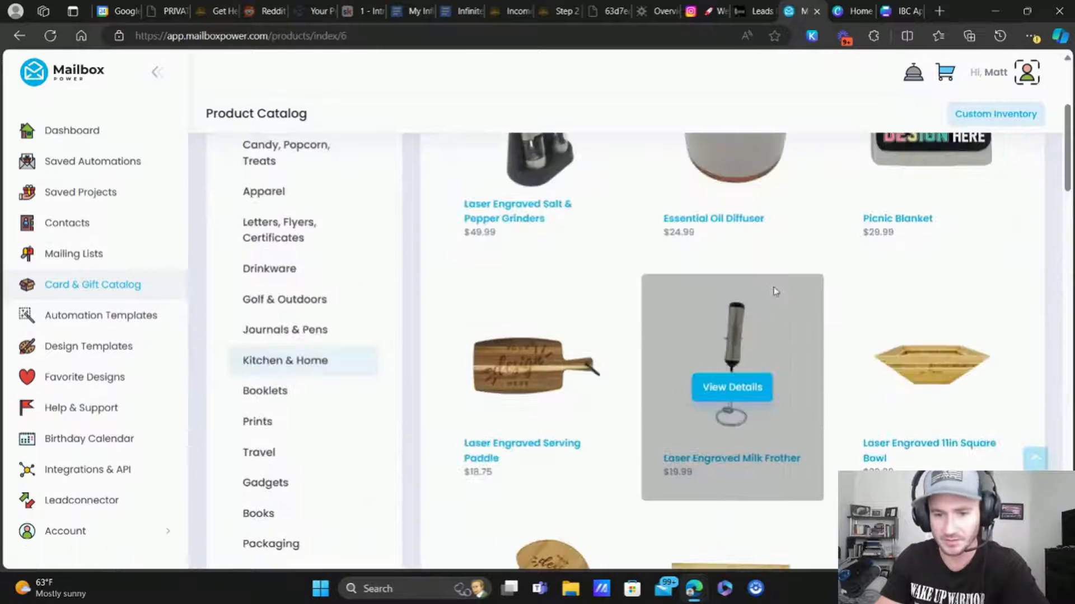
pyautogui.scroll(-4, 775, 291)
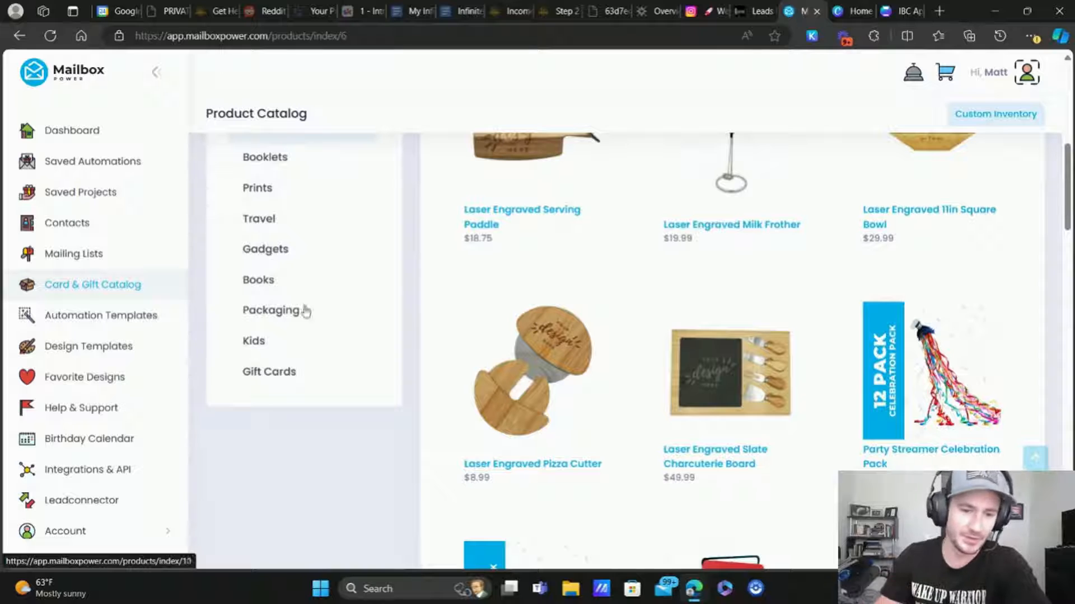
pyautogui.click(286, 374)
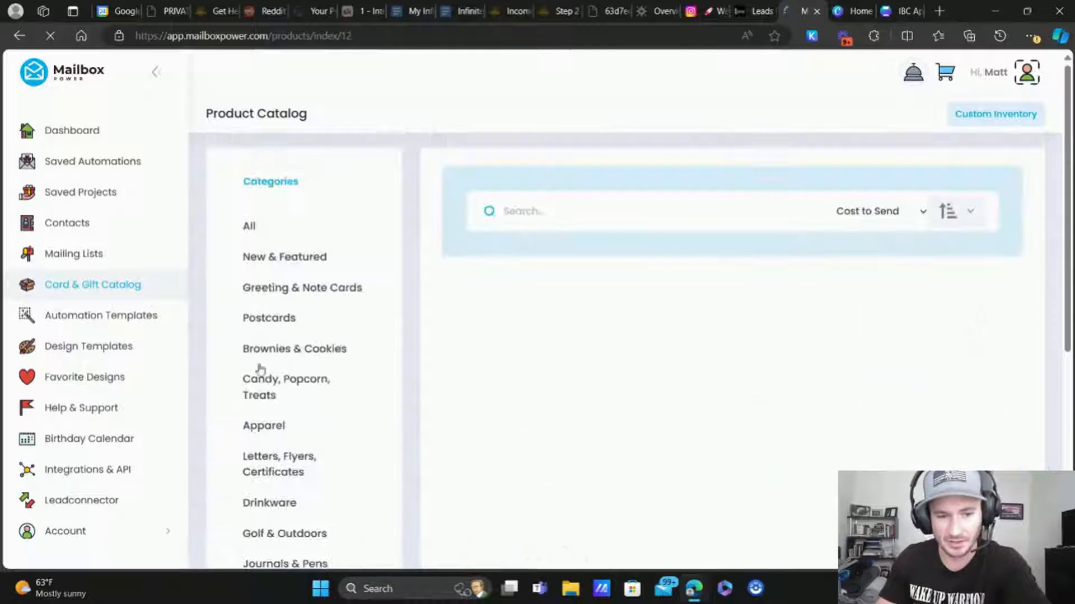
pyautogui.scroll(-7, 268, 340)
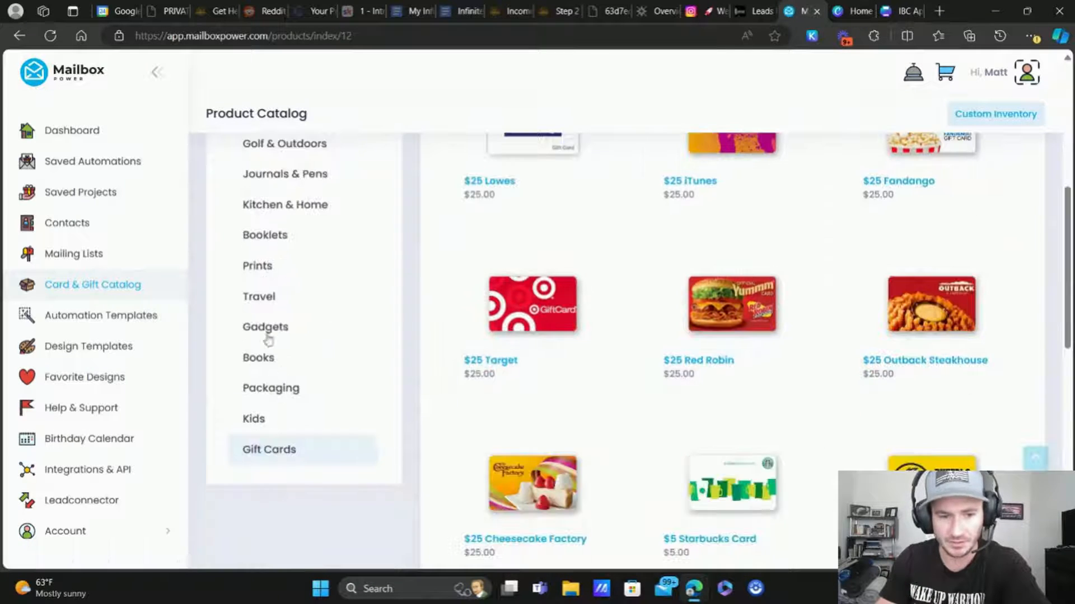
pyautogui.click(266, 330)
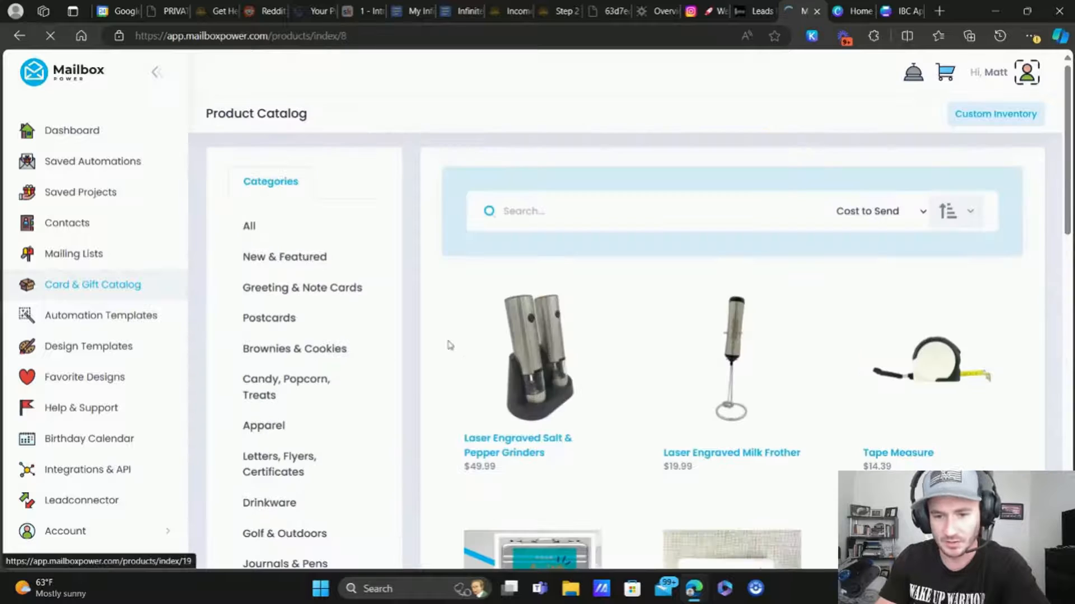
pyautogui.scroll(-7, 504, 338)
pyautogui.scroll(6, 903, 391)
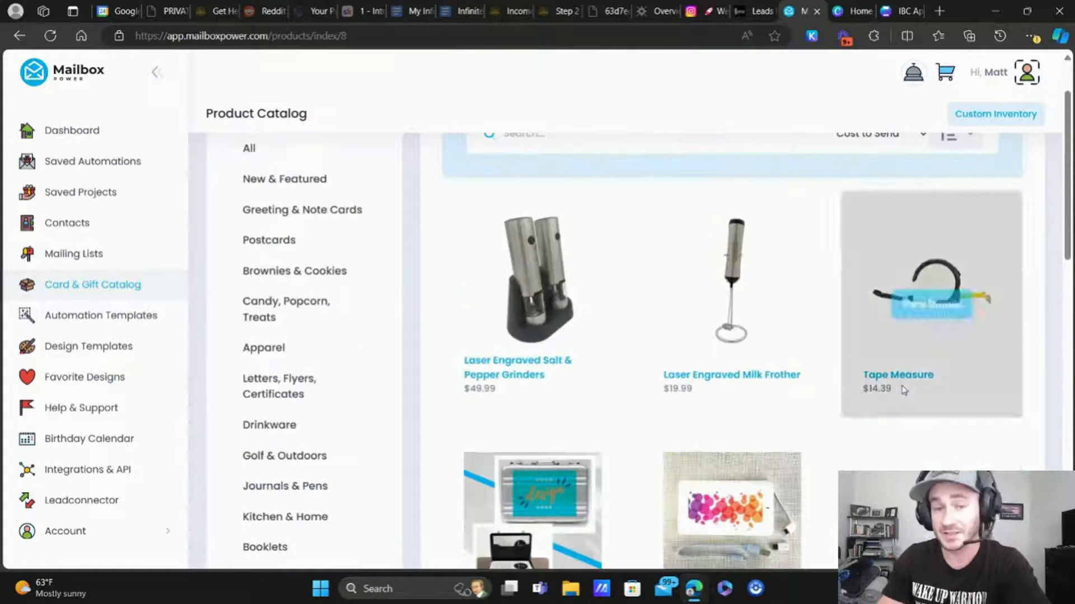
pyautogui.scroll(2, 904, 390)
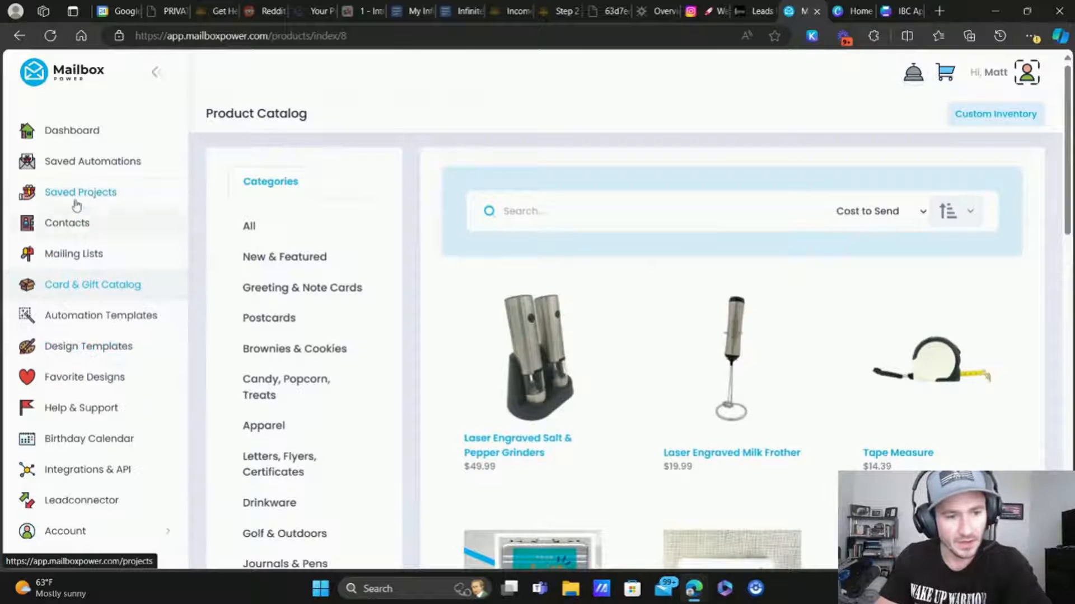
# Open 2-Pack Brownies from the Brownies & Cookies category and start a personalized project named test.
pyautogui.click(374, 350)
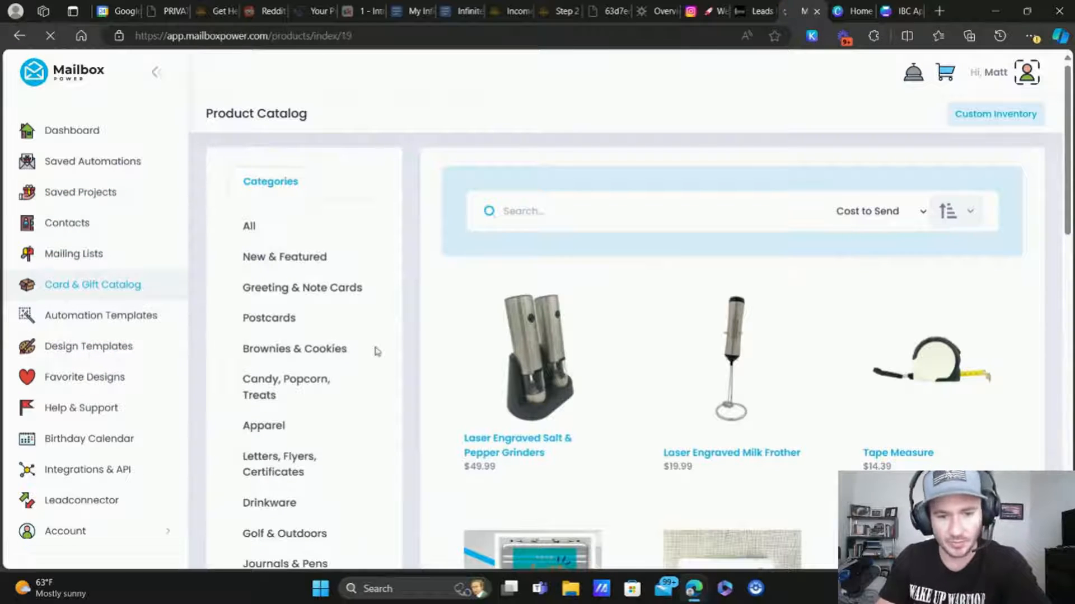
pyautogui.scroll(-1, 586, 338)
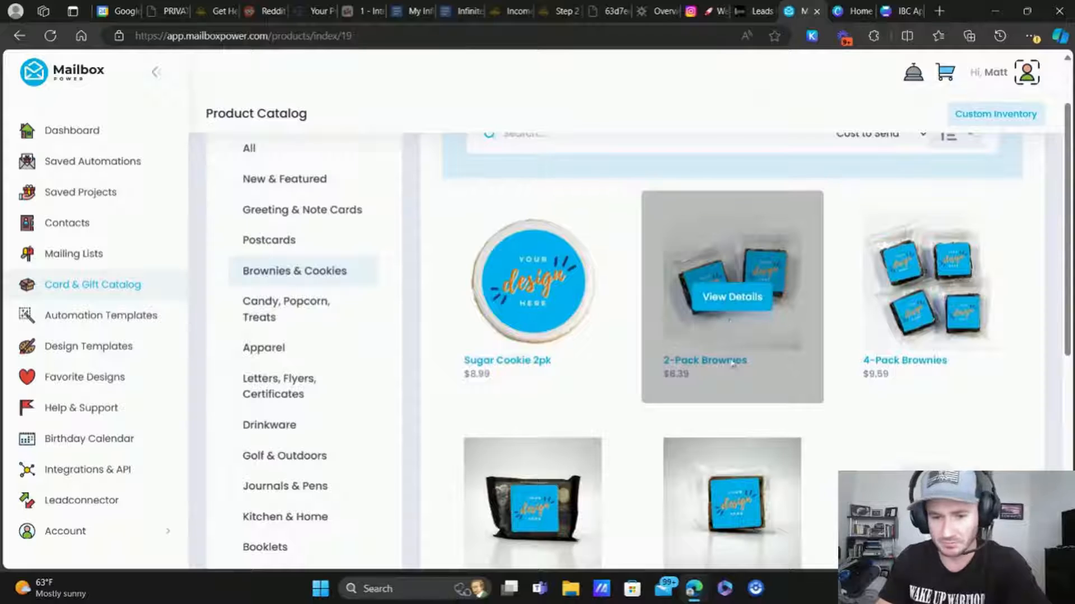
pyautogui.click(733, 300)
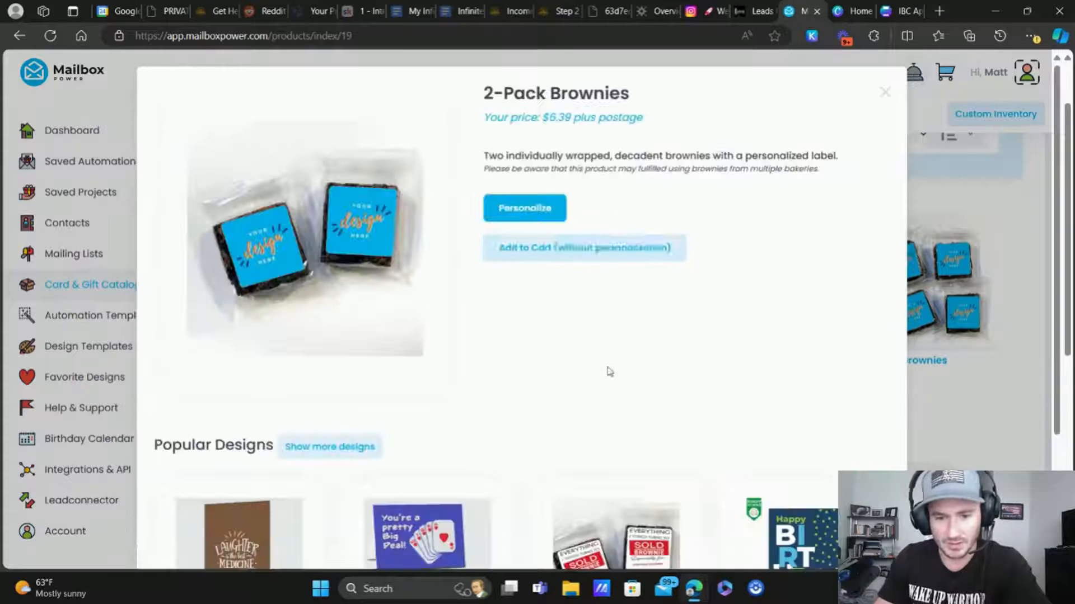
pyautogui.scroll(-3, 319, 420)
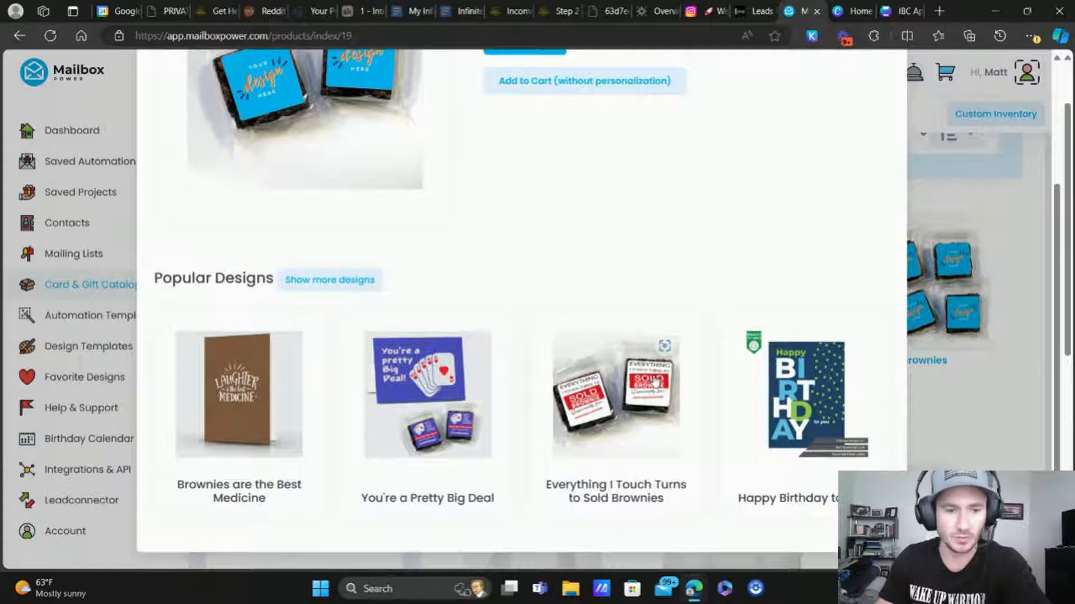
pyautogui.scroll(3, 653, 378)
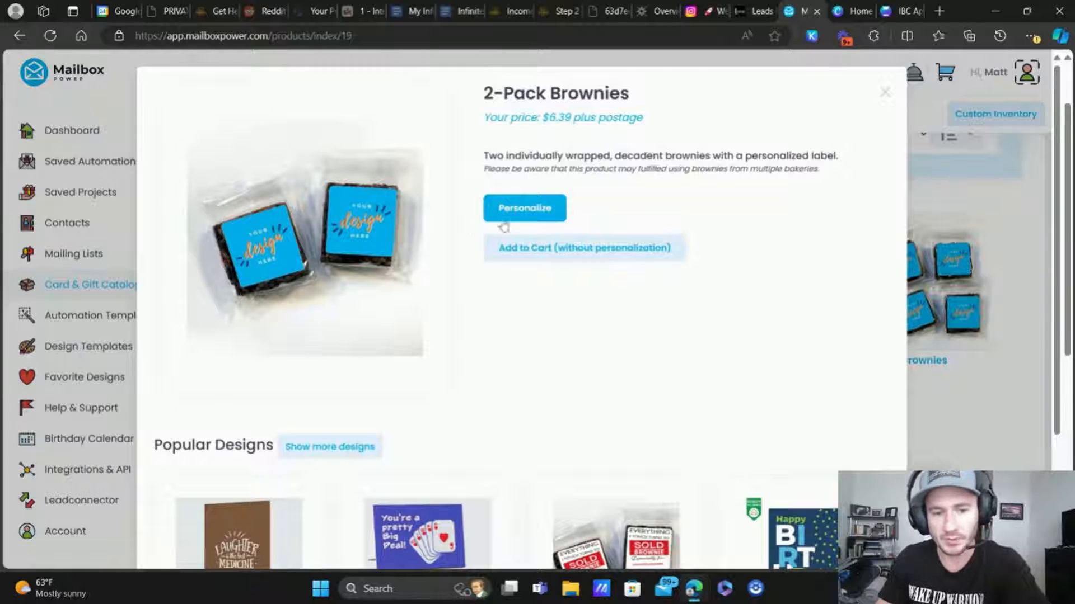
pyautogui.click(539, 208)
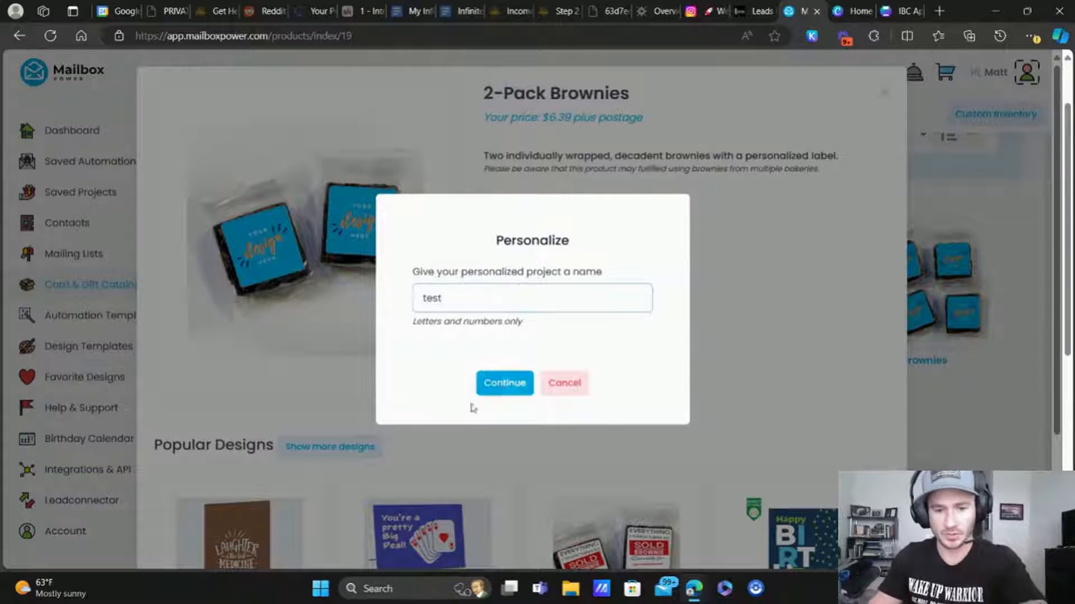
pyautogui.click(507, 384)
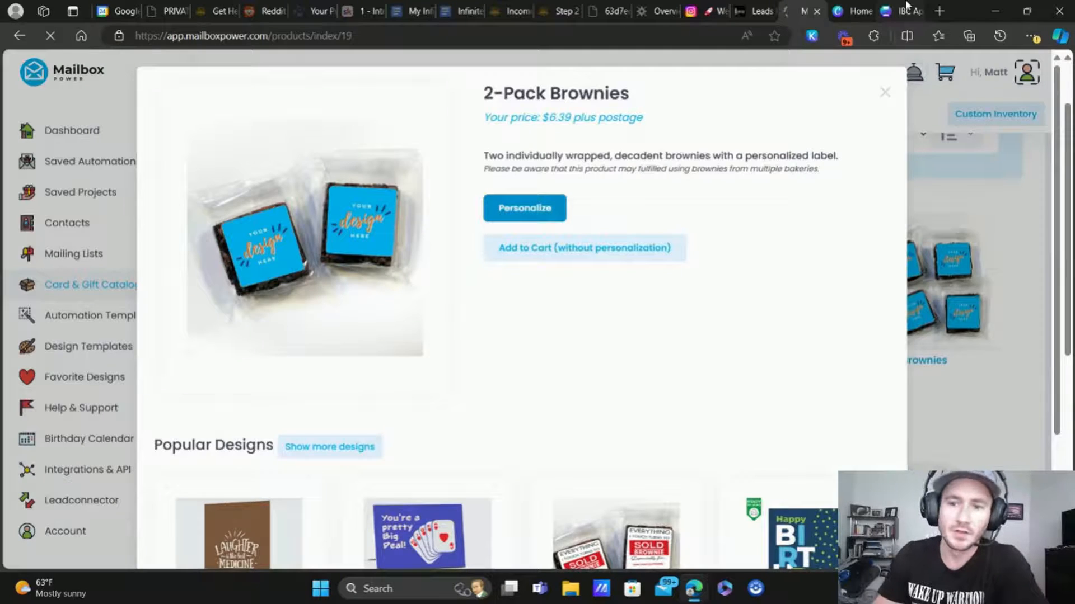
# Switch to Canva, close the IBC Application postcard design and bring up the home page with the recent designs.
pyautogui.click(908, 10)
pyautogui.click(920, 11)
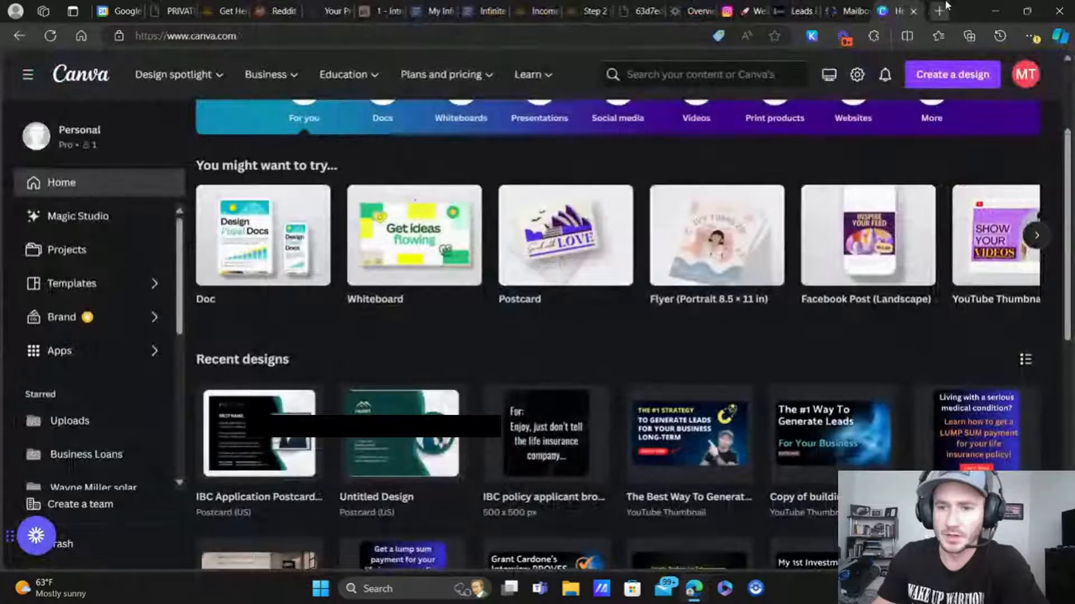
pyautogui.click(853, 6)
pyautogui.click(885, 8)
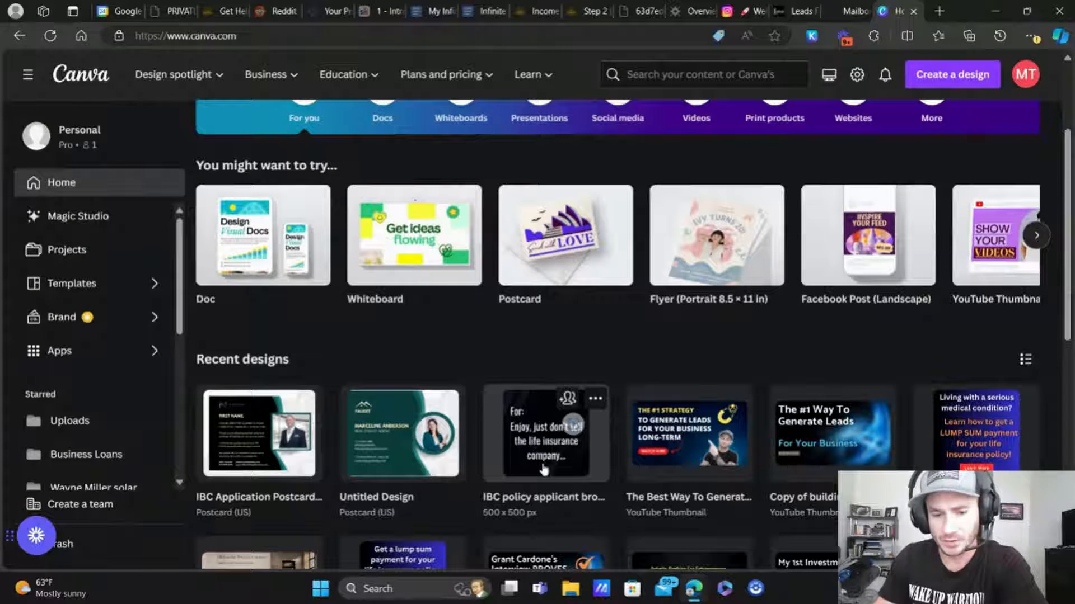
# Create a new custom-size Canva design 500 px wide and 500 px high.
pyautogui.click(950, 84)
pyautogui.click(779, 494)
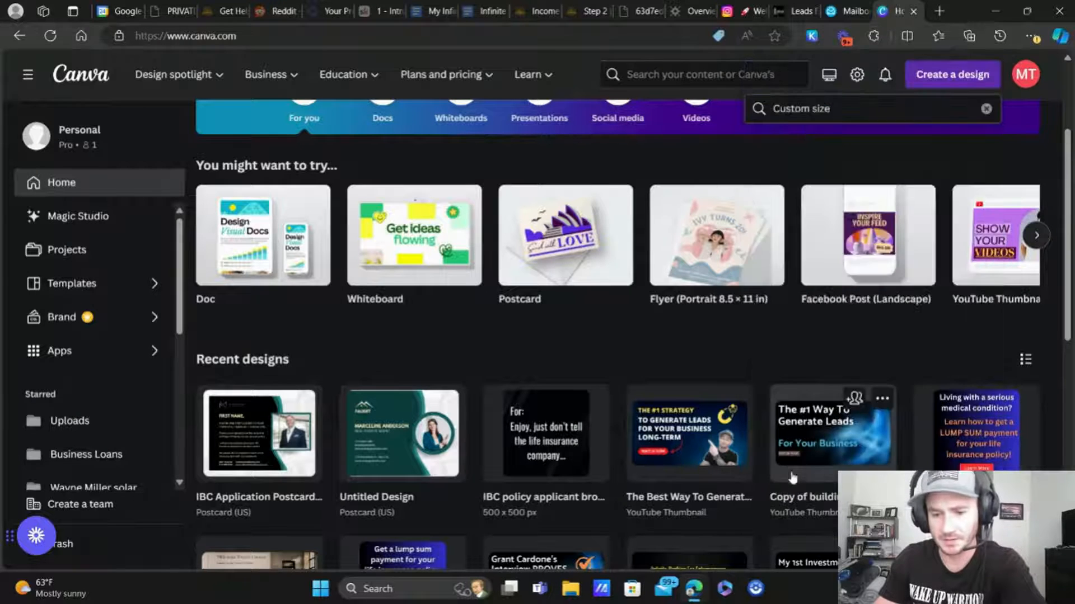
pyautogui.write('500')
pyautogui.press('Tab')
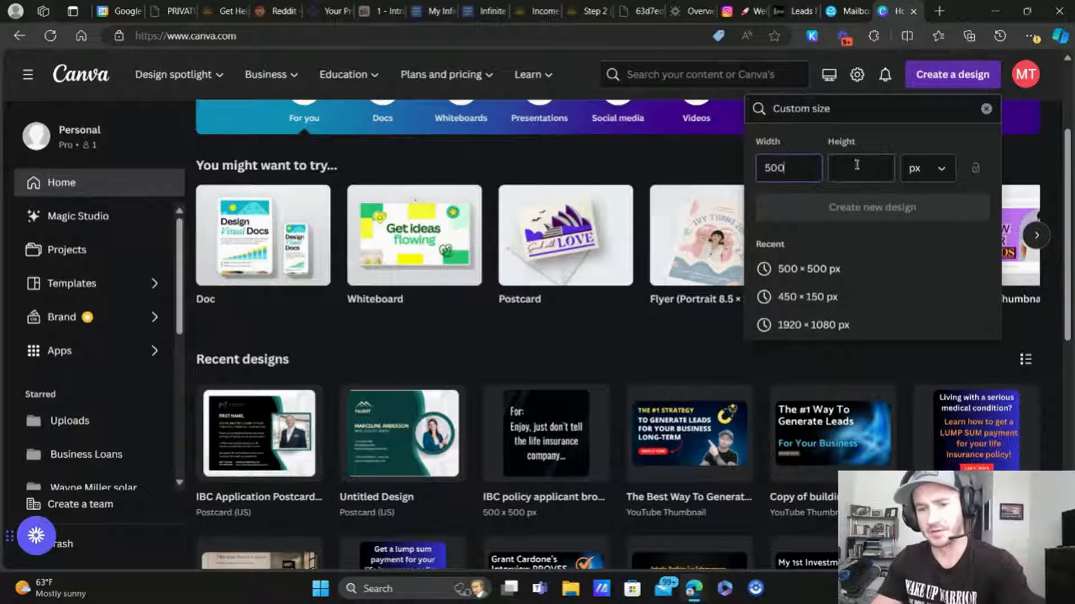
pyautogui.write('500')
pyautogui.click(881, 220)
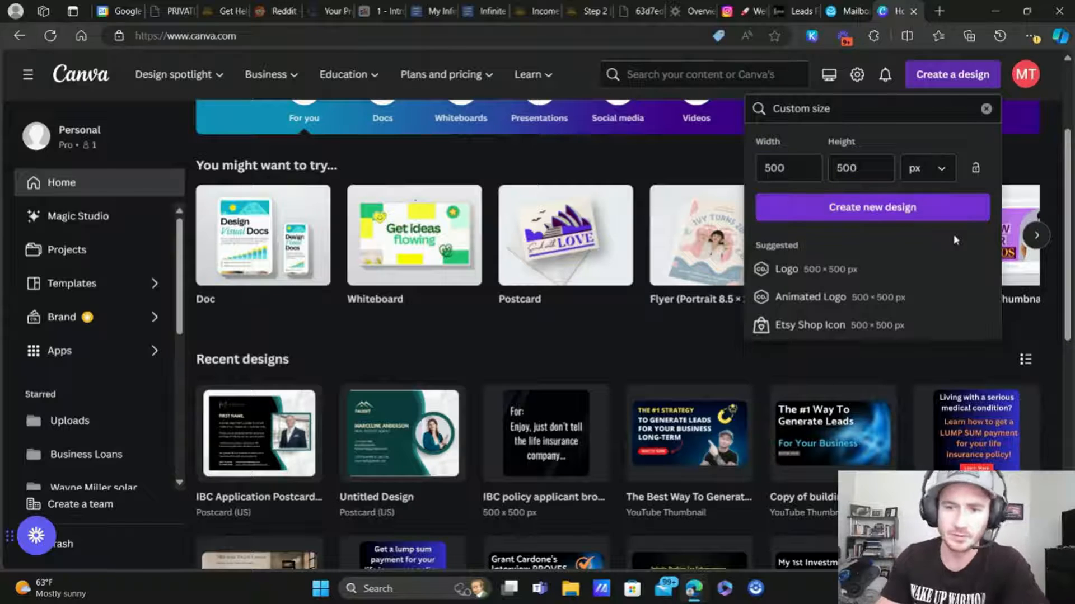
# Compare the blank Mailbox Power brownie label with the new Canva design, and search Canva's backgrounds for dark background.
pyautogui.click(797, 7)
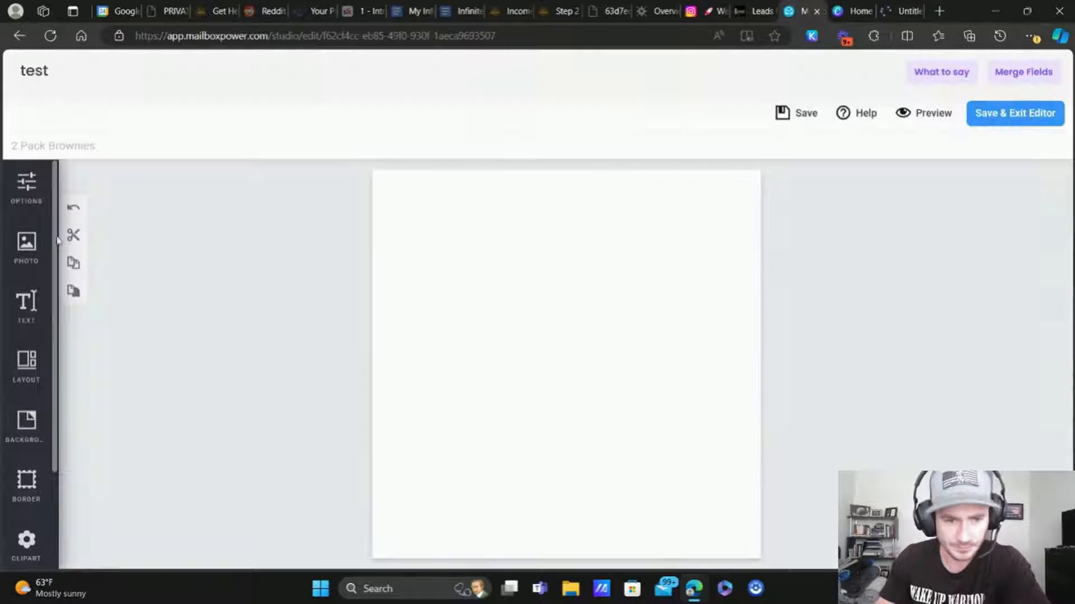
pyautogui.click(902, 10)
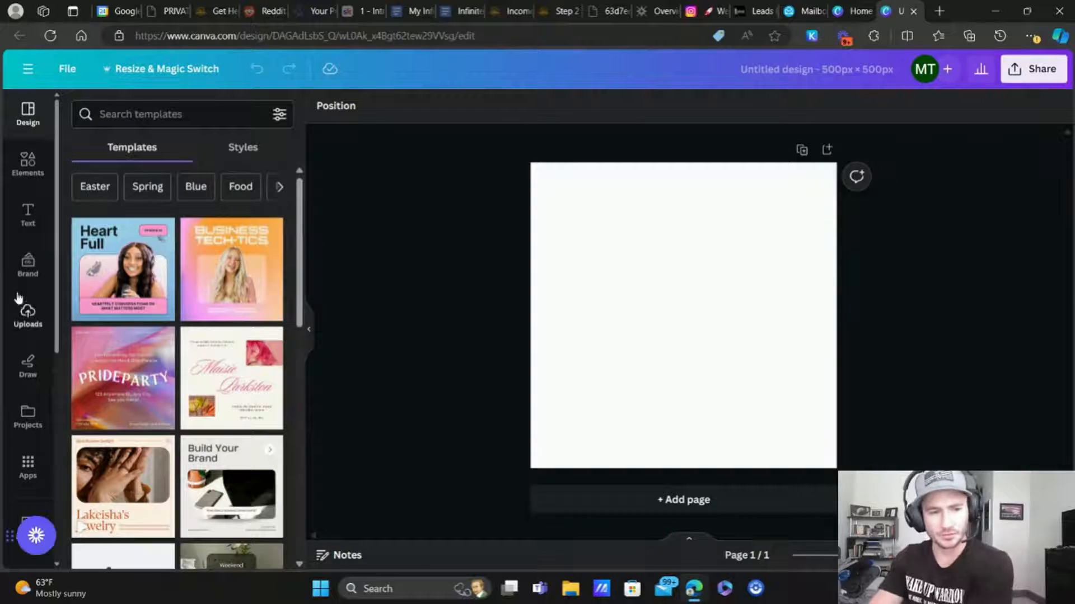
pyautogui.scroll(-6, 25, 291)
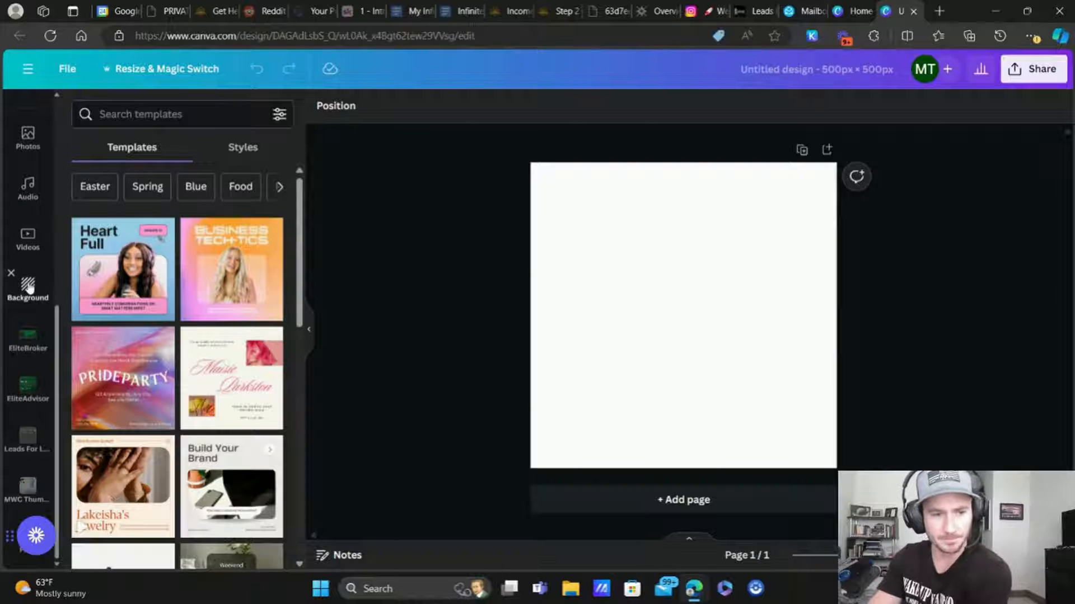
pyautogui.click(29, 288)
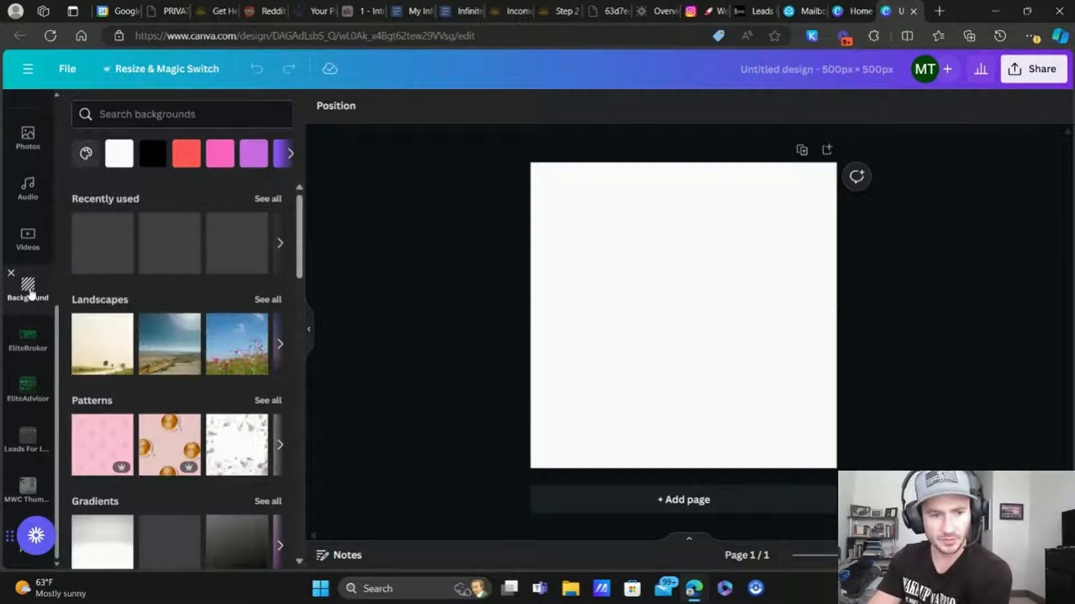
pyautogui.click(186, 112)
pyautogui.write('dark')
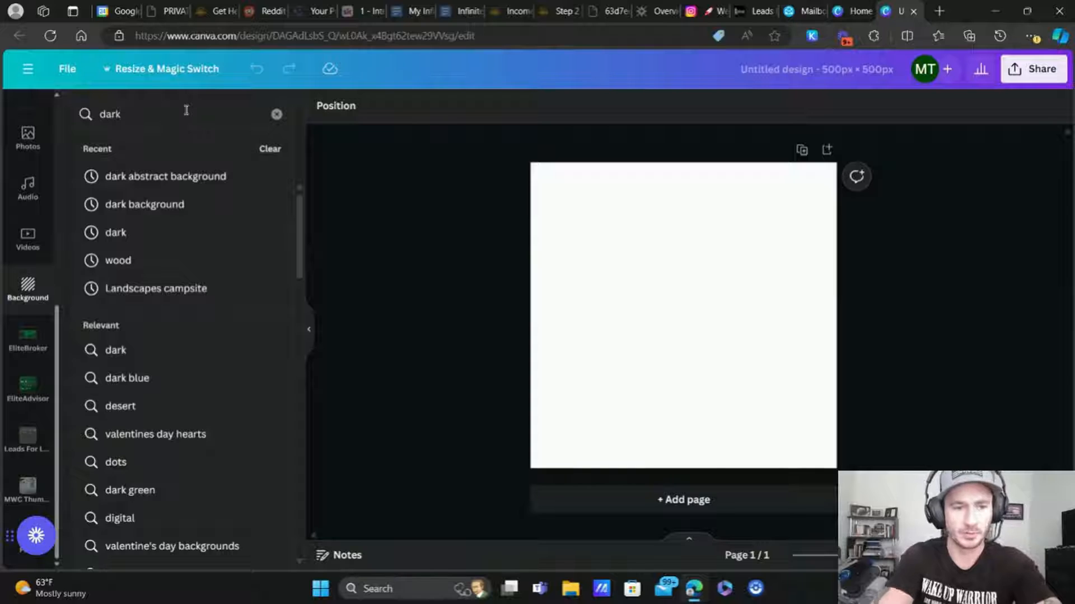
pyautogui.click(156, 204)
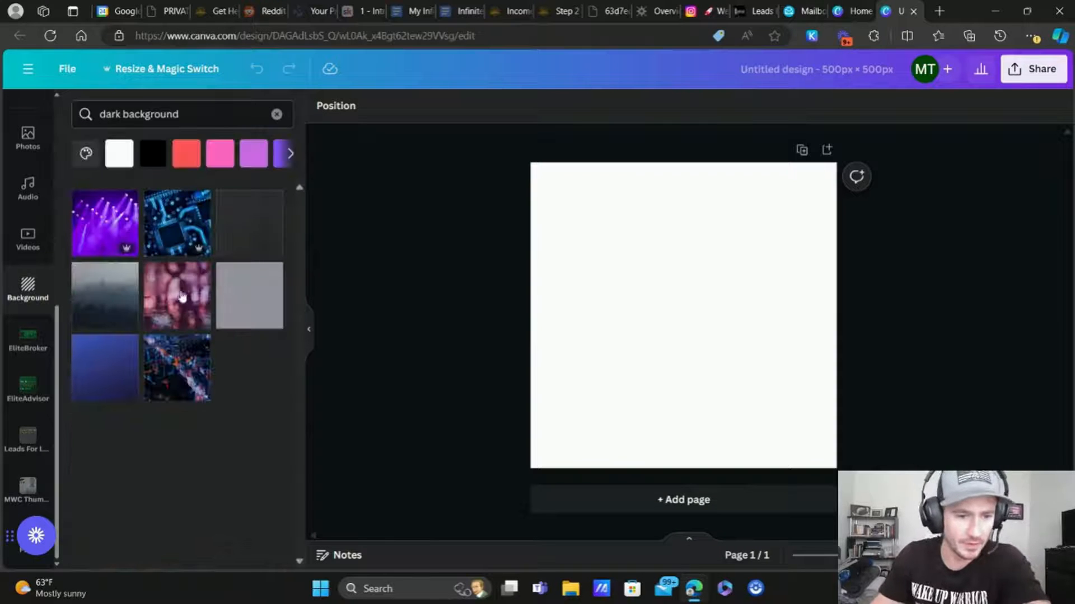
# Add a smoky black texture from a dark background photo search and enlarge it to cover the whole square page.
pyautogui.scroll(6, 16, 241)
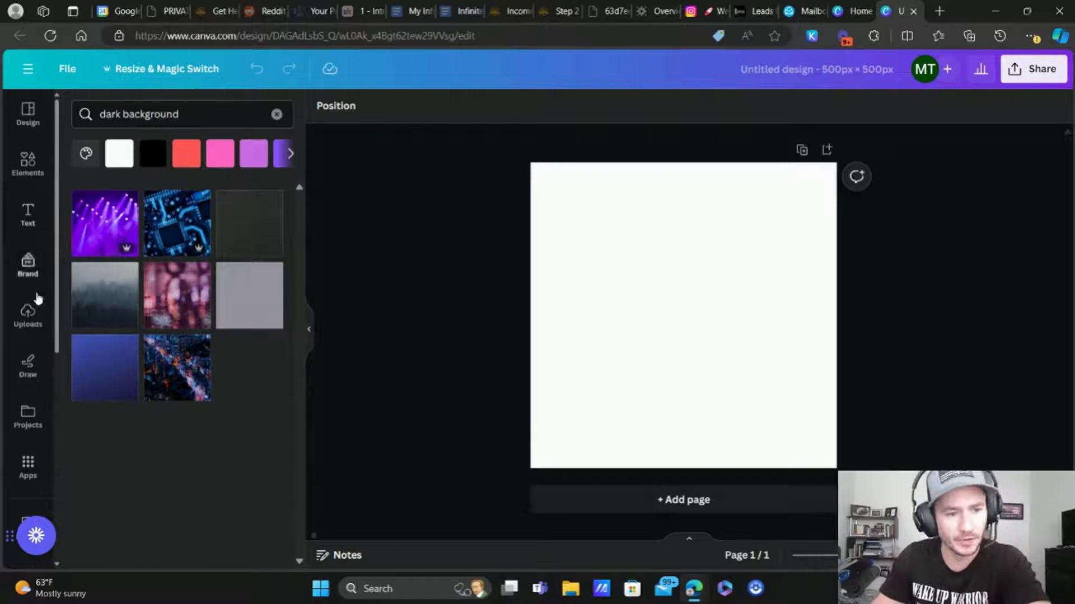
pyautogui.scroll(-5, 27, 391)
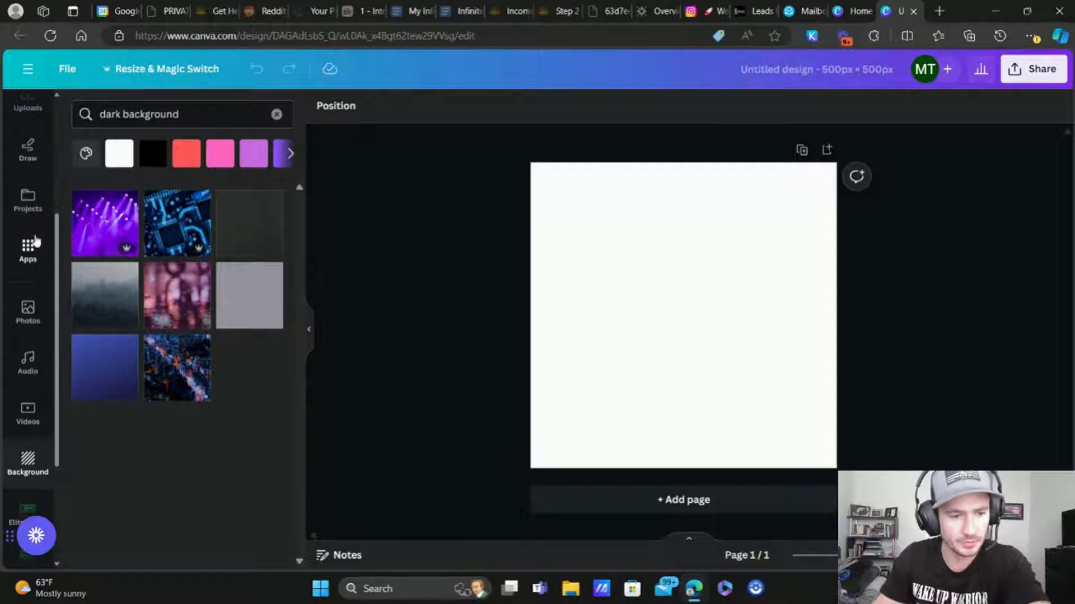
pyautogui.click(24, 328)
pyautogui.click(197, 112)
pyautogui.write('dark')
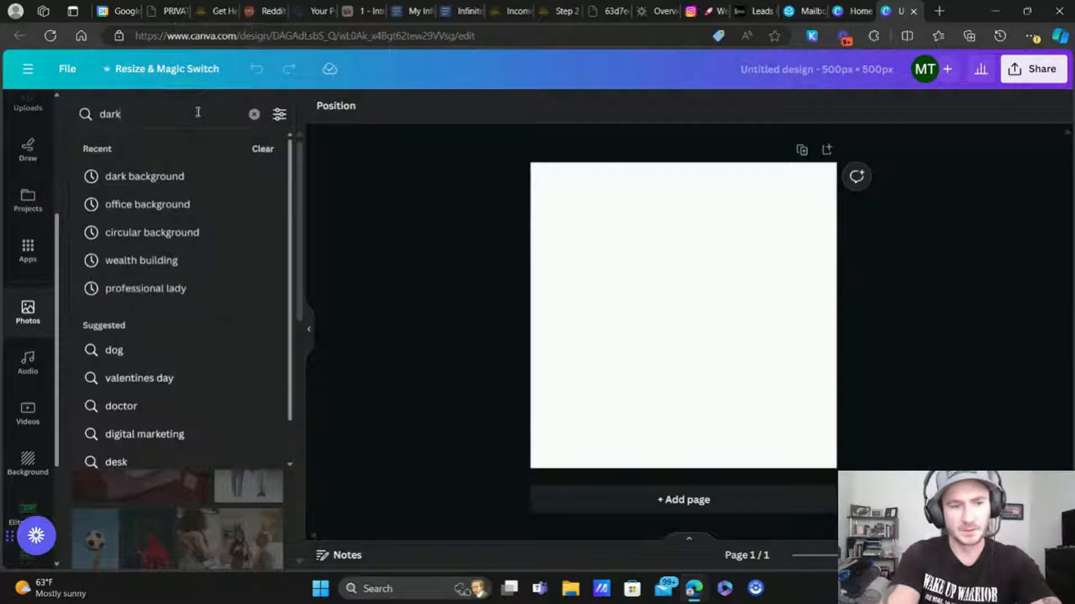
pyautogui.write(' back')
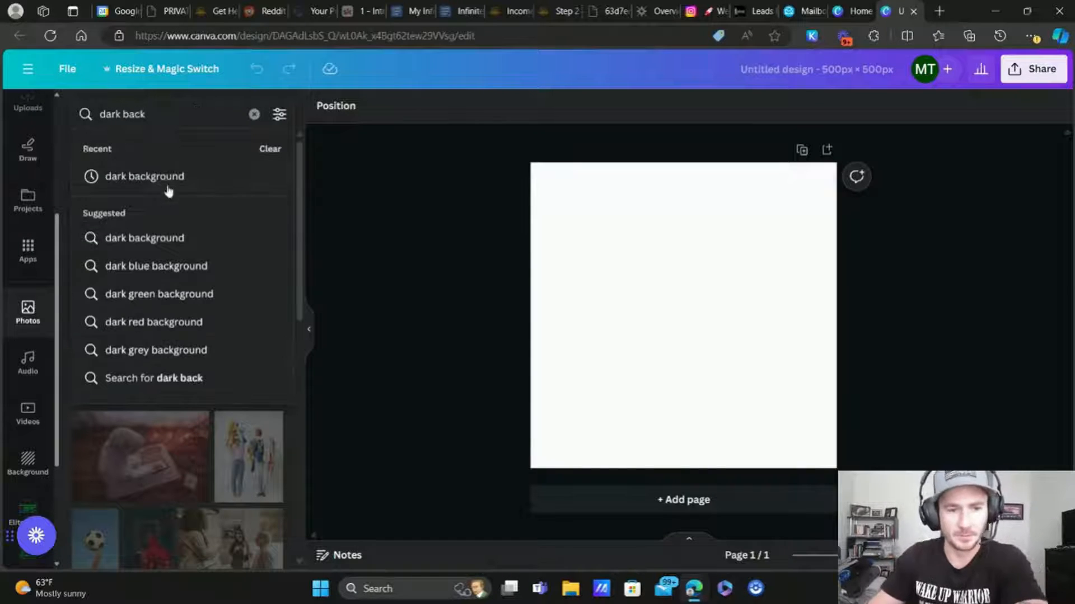
pyautogui.click(167, 188)
pyautogui.scroll(-3, 233, 341)
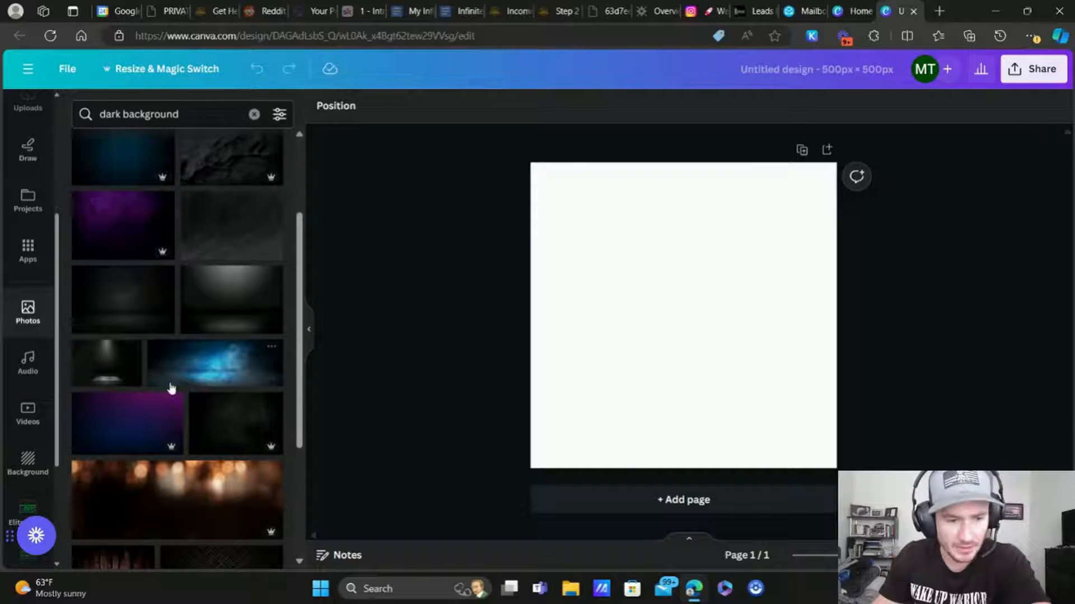
pyautogui.click(231, 429)
pyautogui.moveTo(653, 319); pyautogui.dragTo(621, 237)
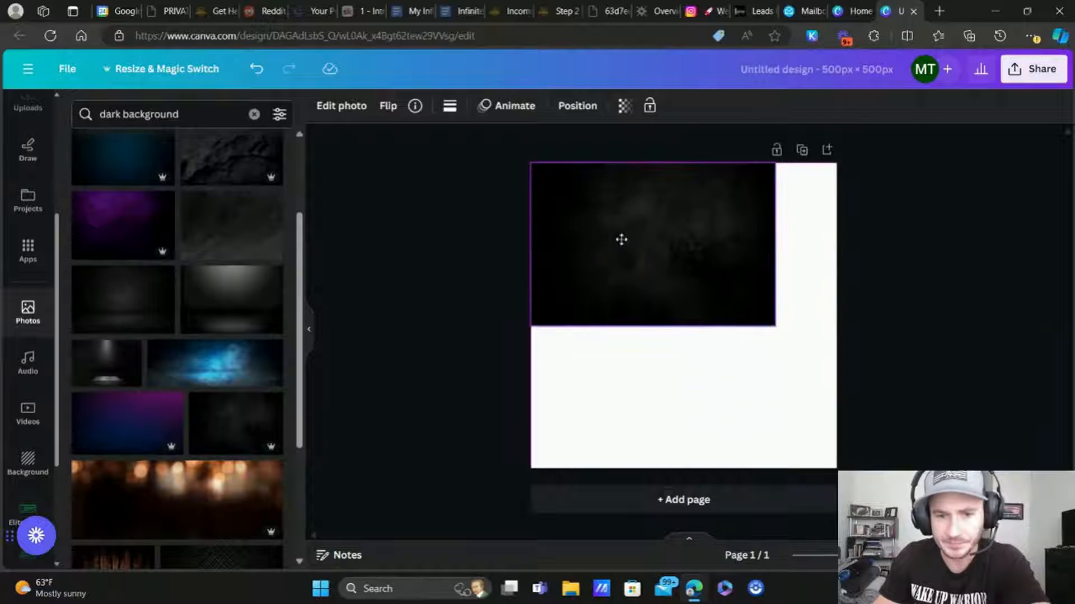
pyautogui.moveTo(775, 326); pyautogui.dragTo(836, 364)
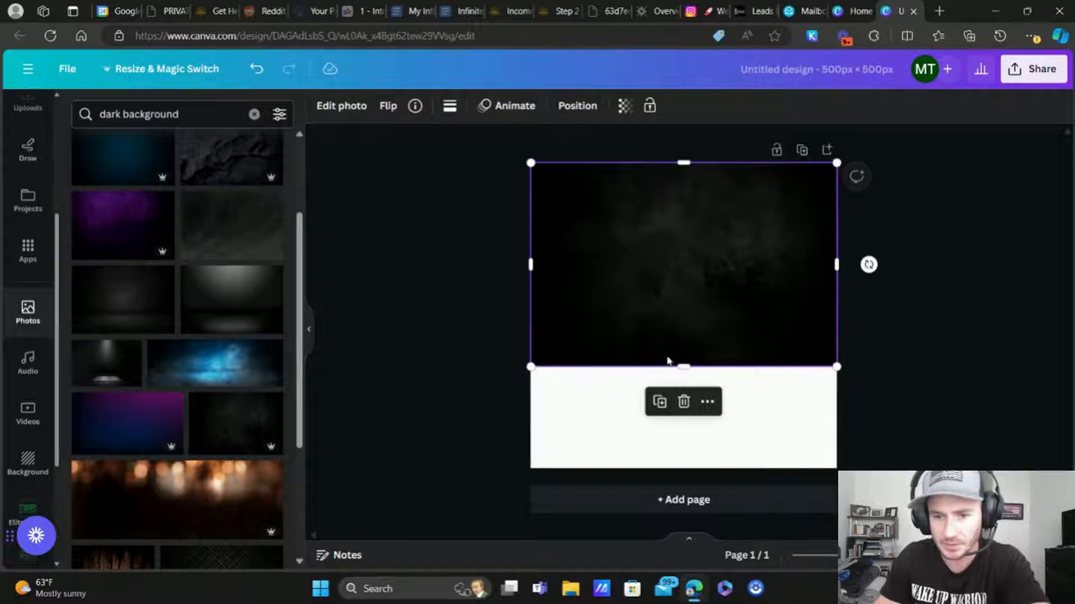
pyautogui.moveTo(683, 365); pyautogui.dragTo(683, 476)
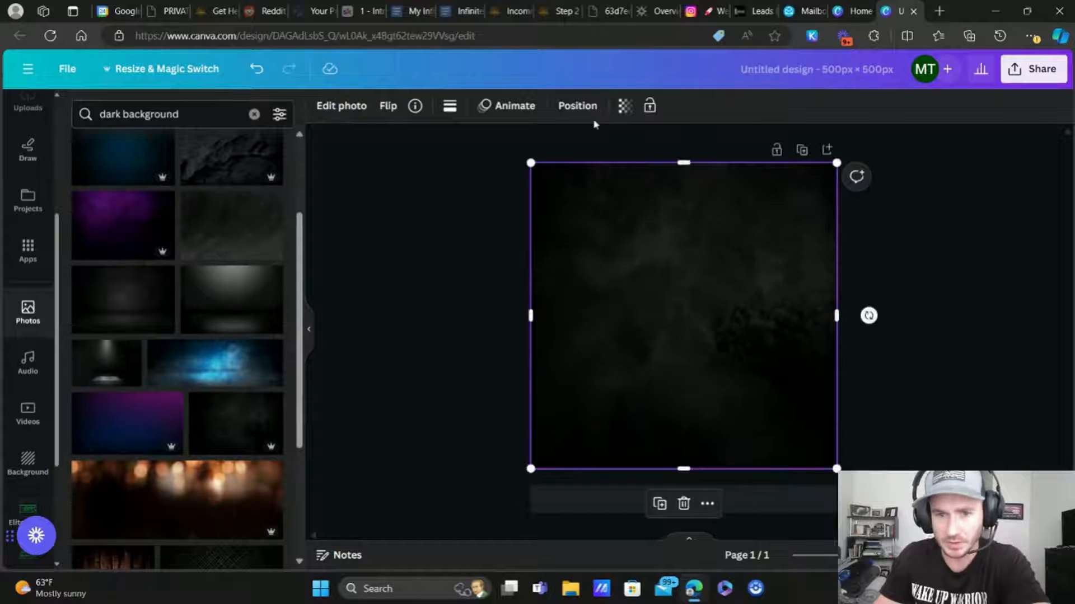
# Set the page colour behind the texture photo to black, keep the photo covering the page, and set its transparency to 53.
pyautogui.moveTo(715, 238); pyautogui.dragTo(559, 275)
pyautogui.click(788, 219)
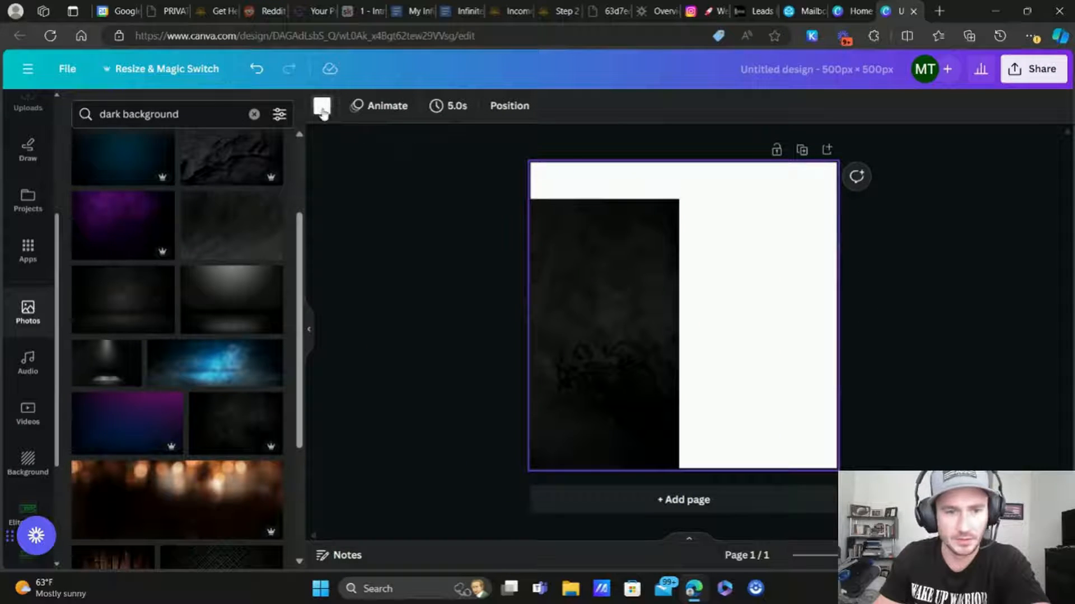
pyautogui.click(321, 106)
pyautogui.click(117, 363)
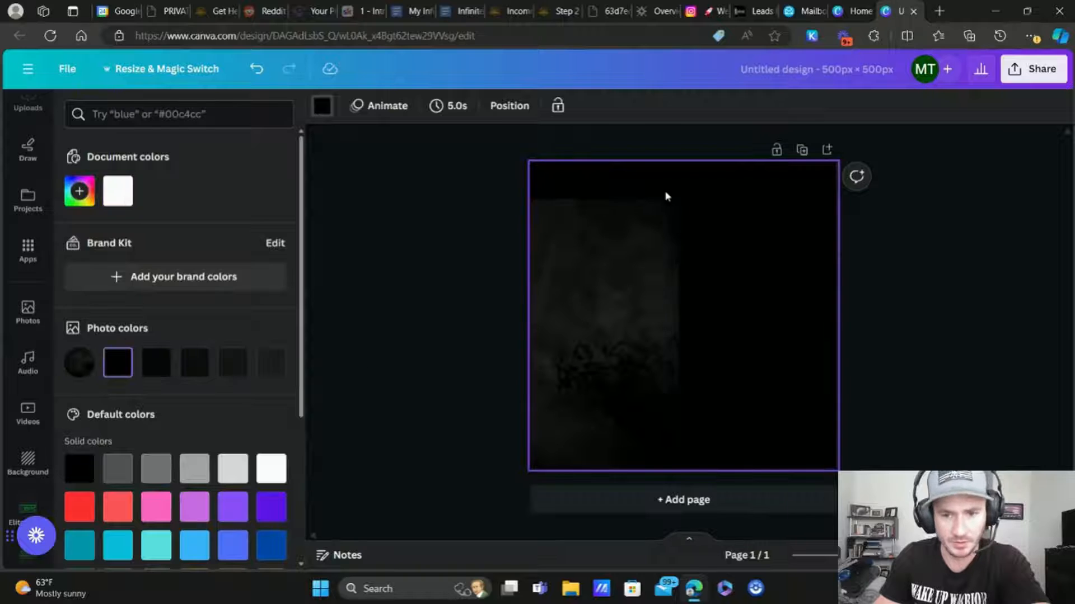
pyautogui.click(554, 286)
pyautogui.moveTo(554, 285); pyautogui.dragTo(764, 251)
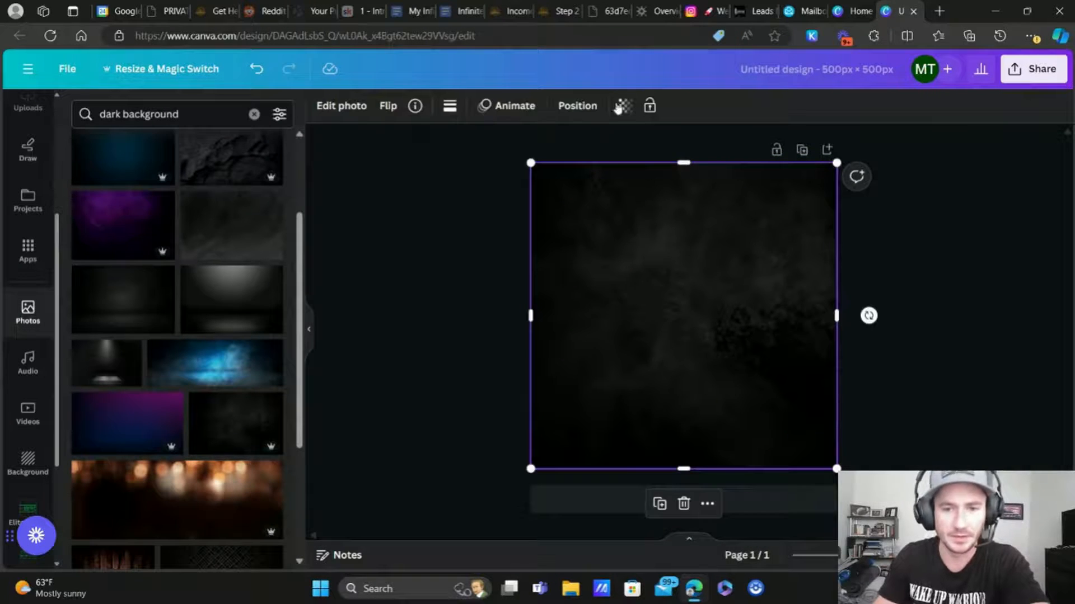
pyautogui.click(619, 107)
pyautogui.moveTo(621, 166); pyautogui.dragTo(563, 163)
# Add a heading reading "For:" and place it in the upper-left area of the label.
pyautogui.scroll(3, 22, 235)
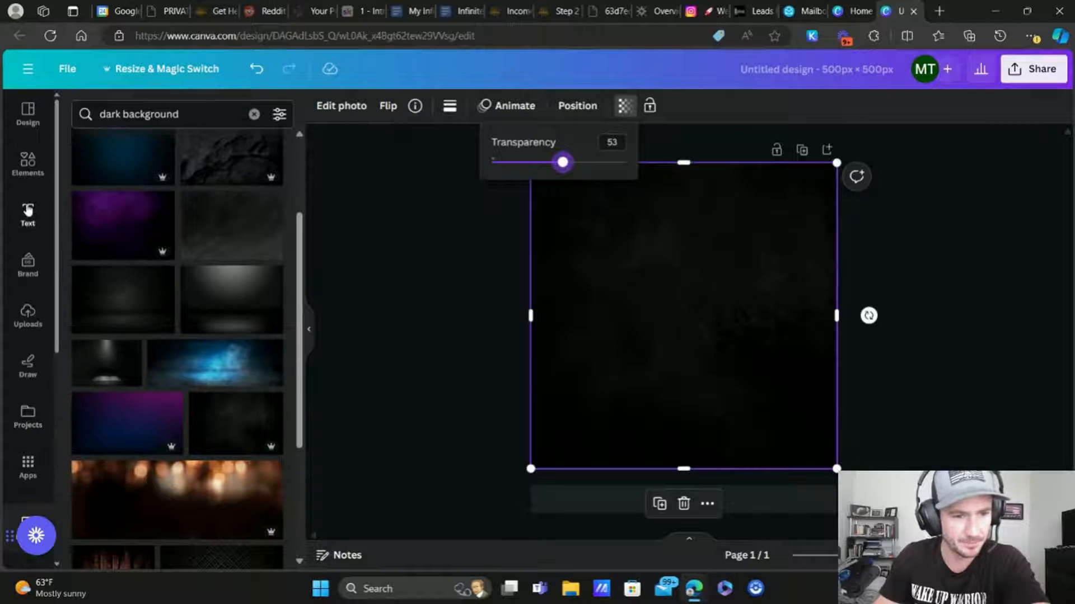
pyautogui.click(27, 214)
pyautogui.click(188, 284)
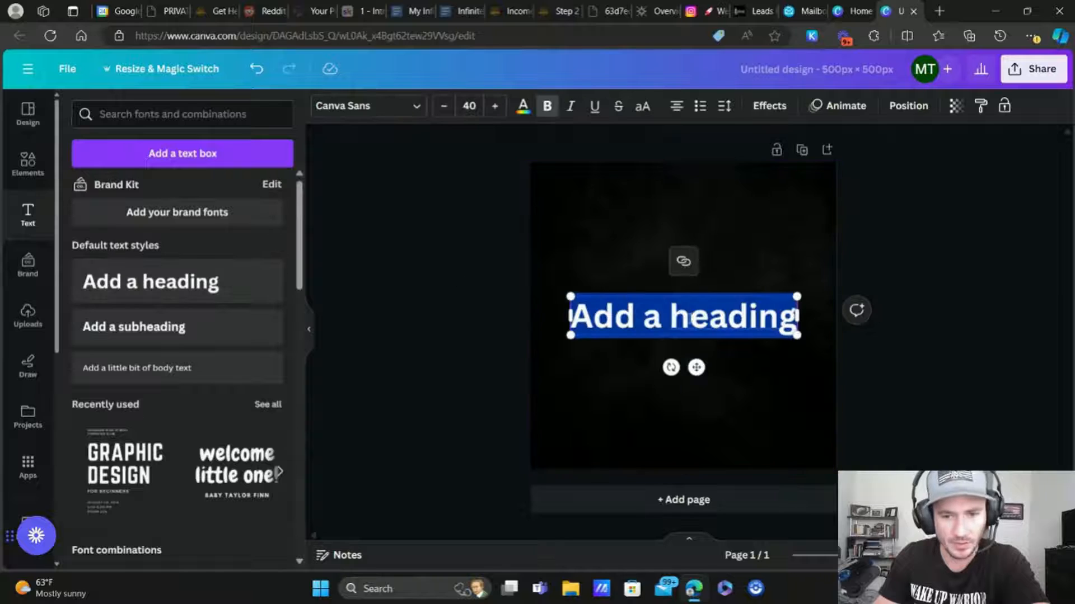
pyautogui.write('For:')
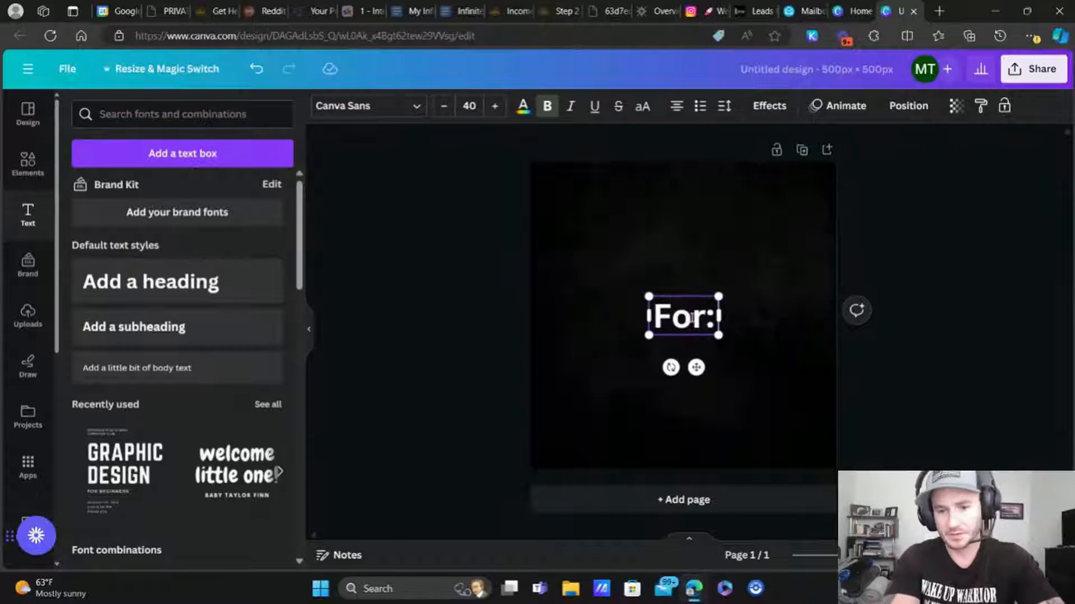
pyautogui.click(978, 196)
pyautogui.click(684, 316)
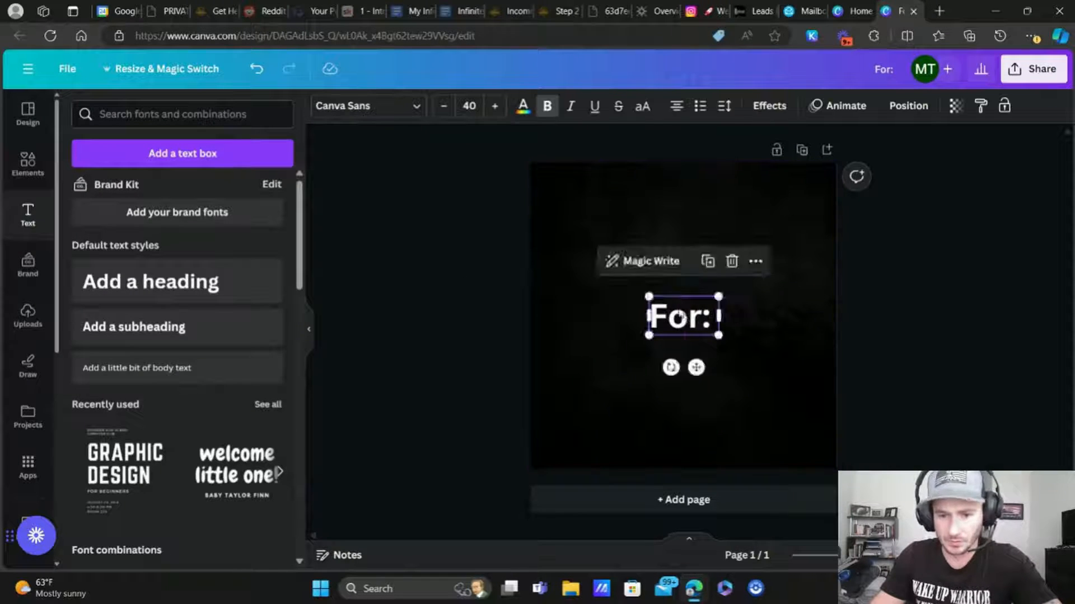
pyautogui.moveTo(684, 316); pyautogui.dragTo(605, 230)
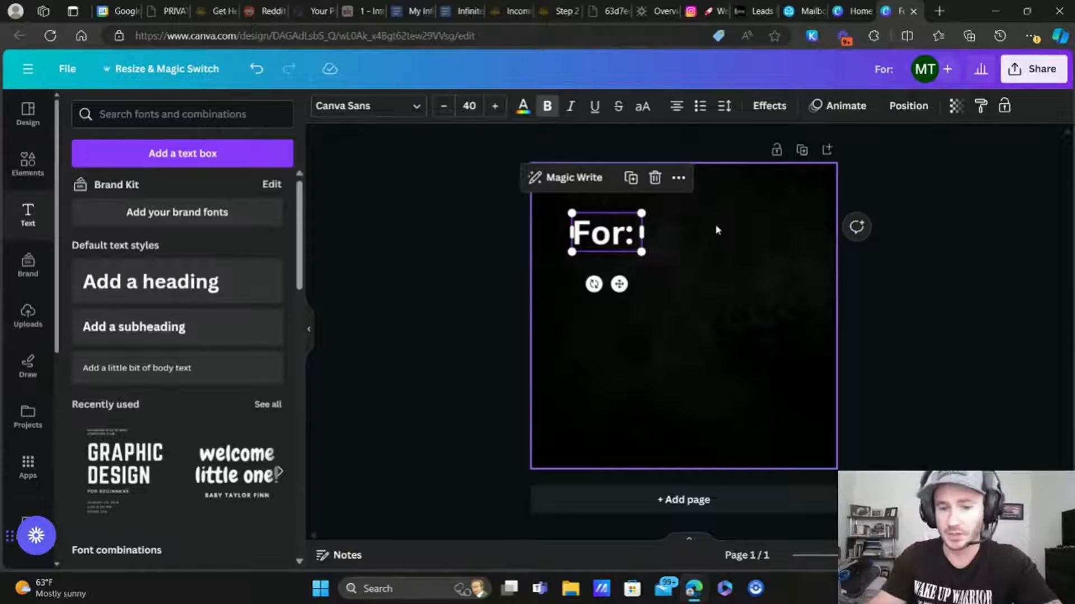
# Add a widened, left-aligned placeholder heading below "For:" and open the design's PNG download settings.
pyautogui.click(233, 274)
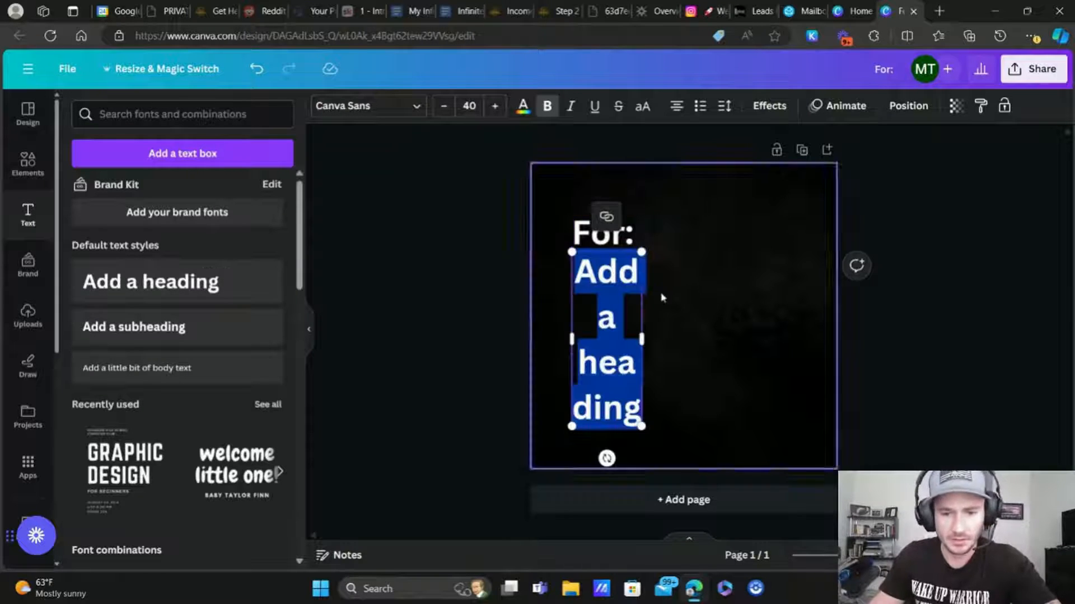
pyautogui.moveTo(646, 339); pyautogui.dragTo(781, 322)
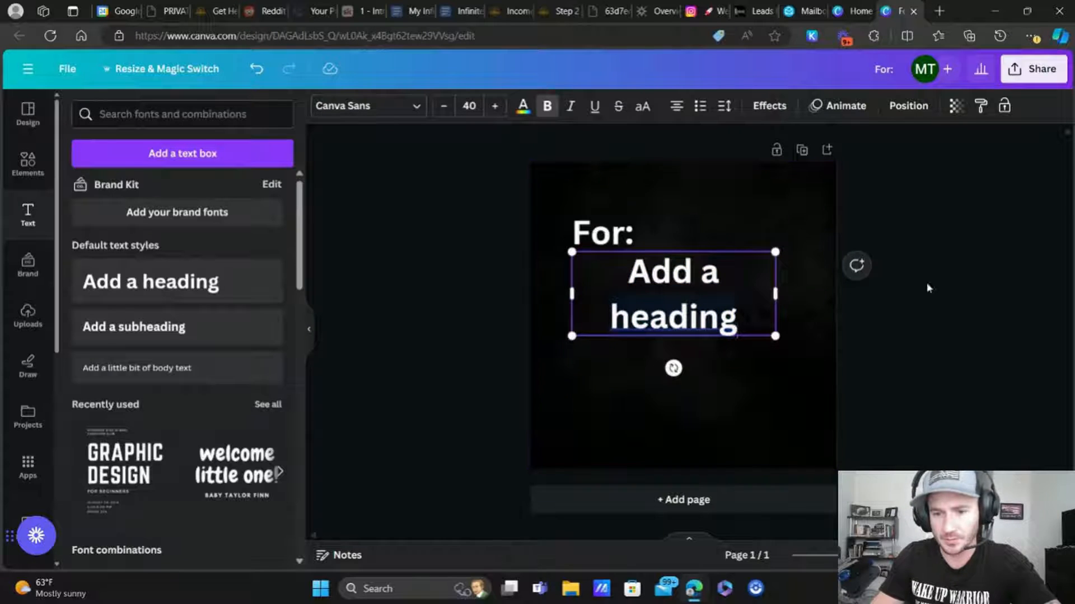
pyautogui.moveTo(690, 308); pyautogui.dragTo(669, 345)
pyautogui.click(676, 106)
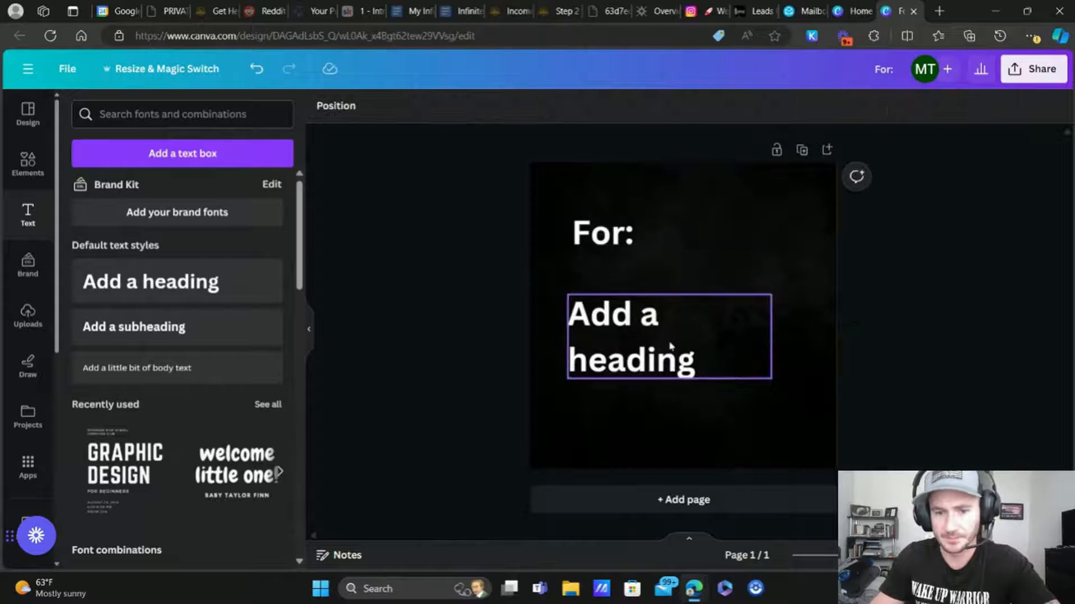
pyautogui.click(1032, 69)
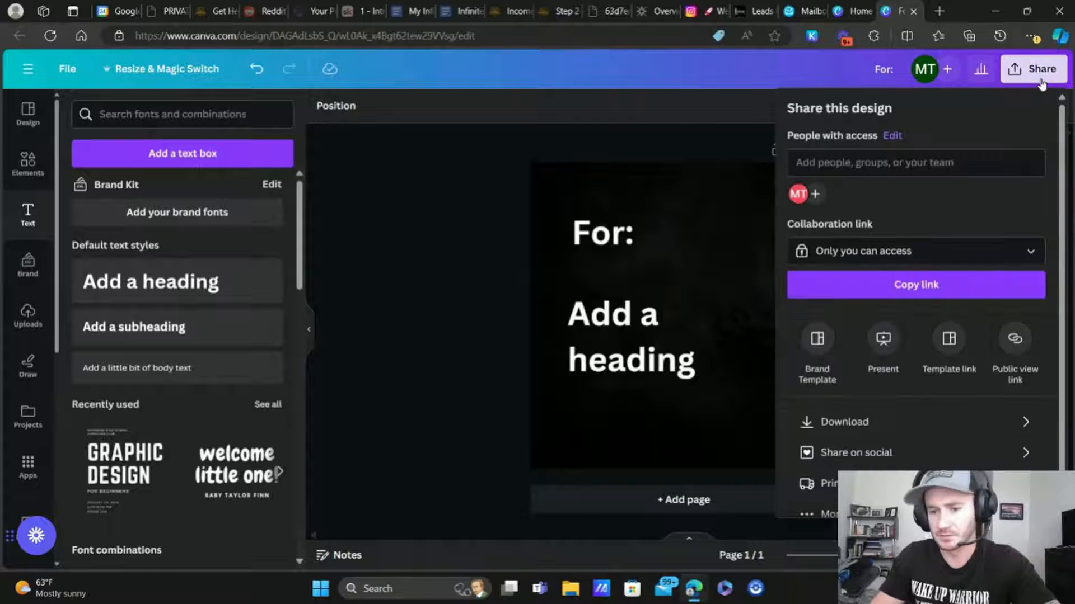
pyautogui.click(1012, 420)
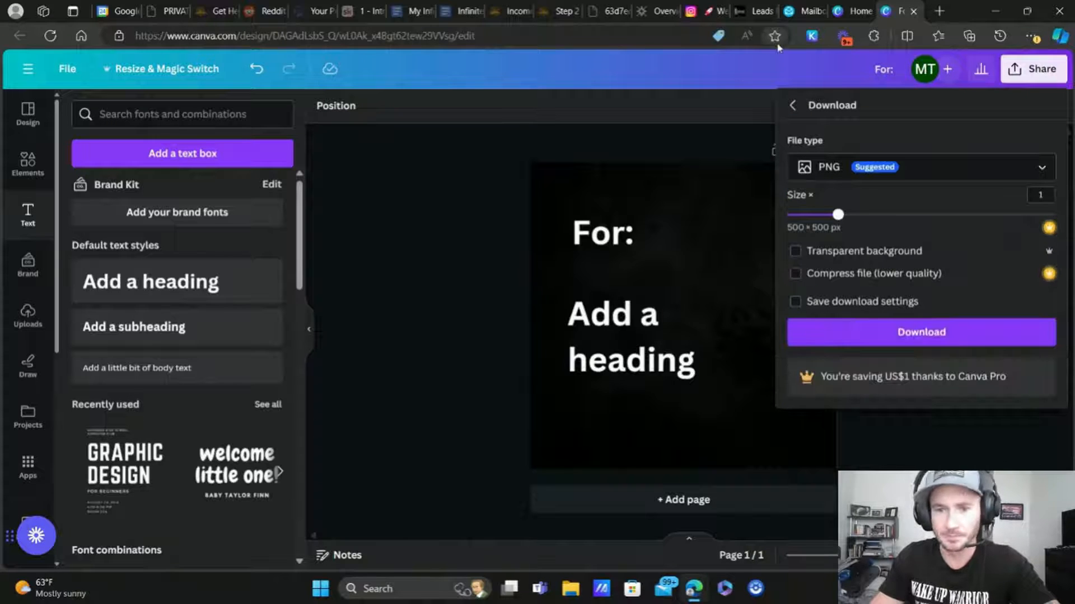
# Switch to Mailbox Power and set the previously uploaded "Enjoy, just don't tell the life insurance company..." image as the brownie label's background.
pyautogui.click(793, 11)
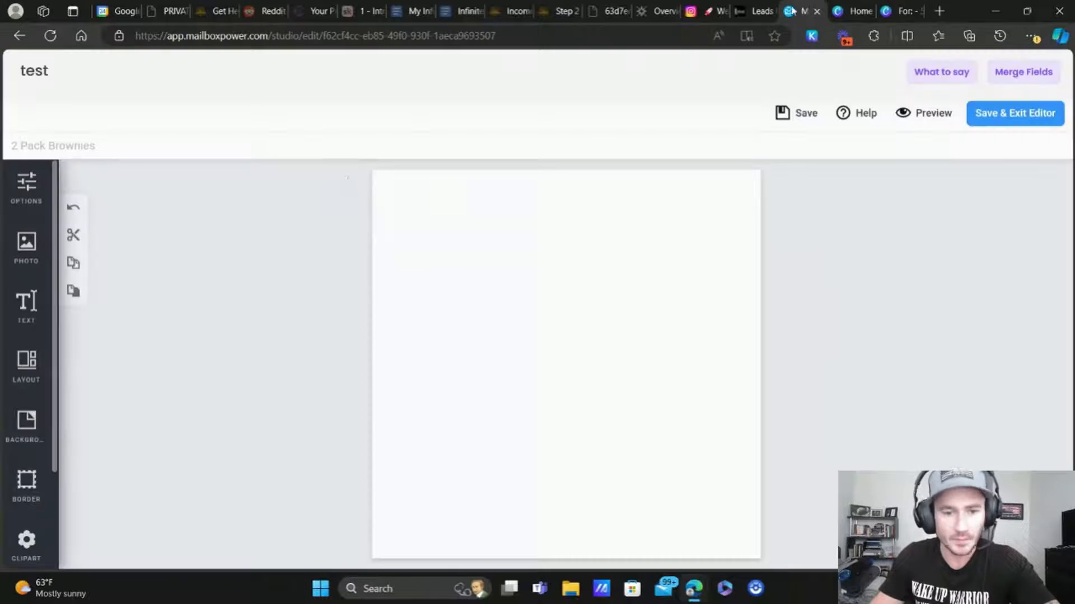
pyautogui.click(26, 246)
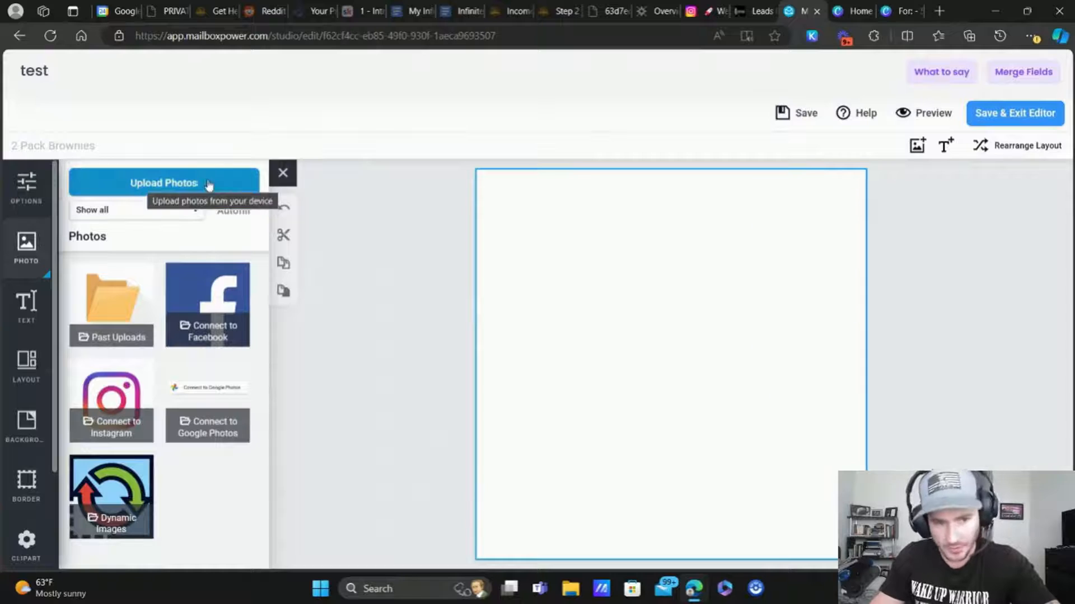
pyautogui.click(109, 313)
pyautogui.click(216, 390)
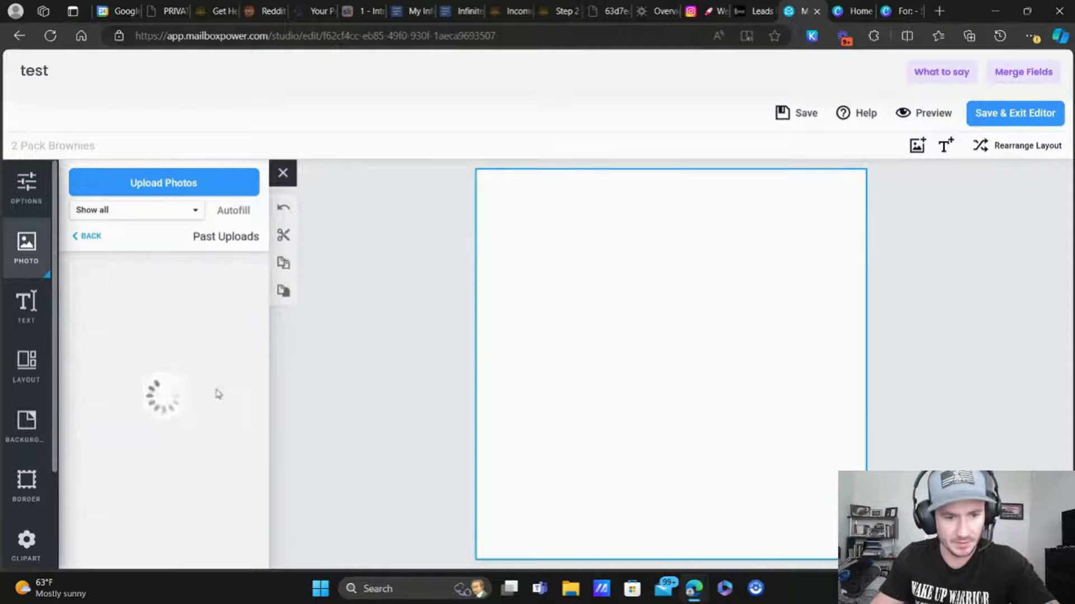
pyautogui.moveTo(126, 322); pyautogui.dragTo(614, 321)
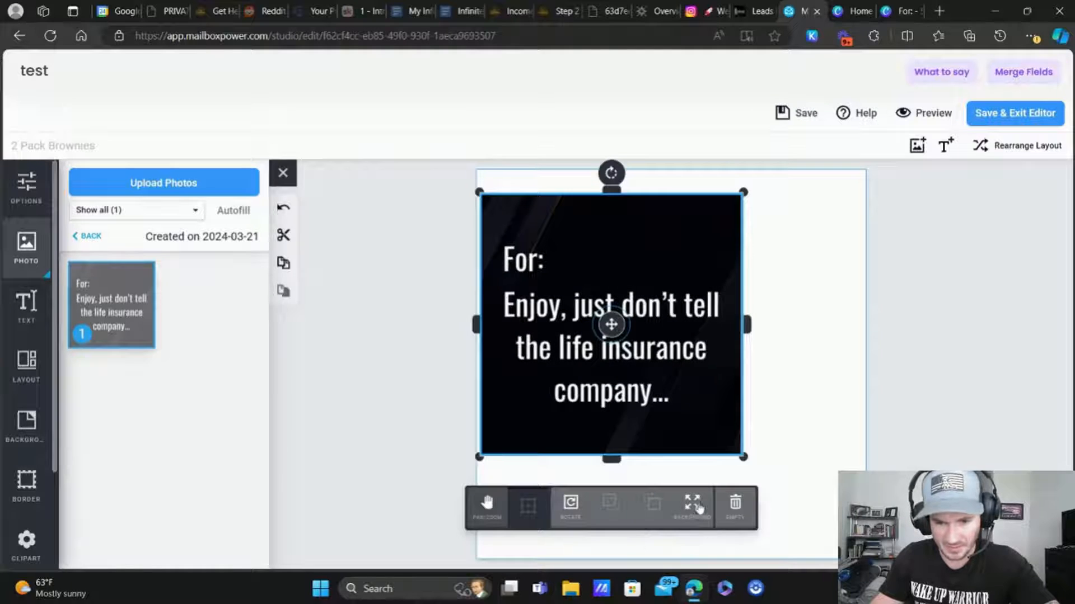
pyautogui.click(694, 505)
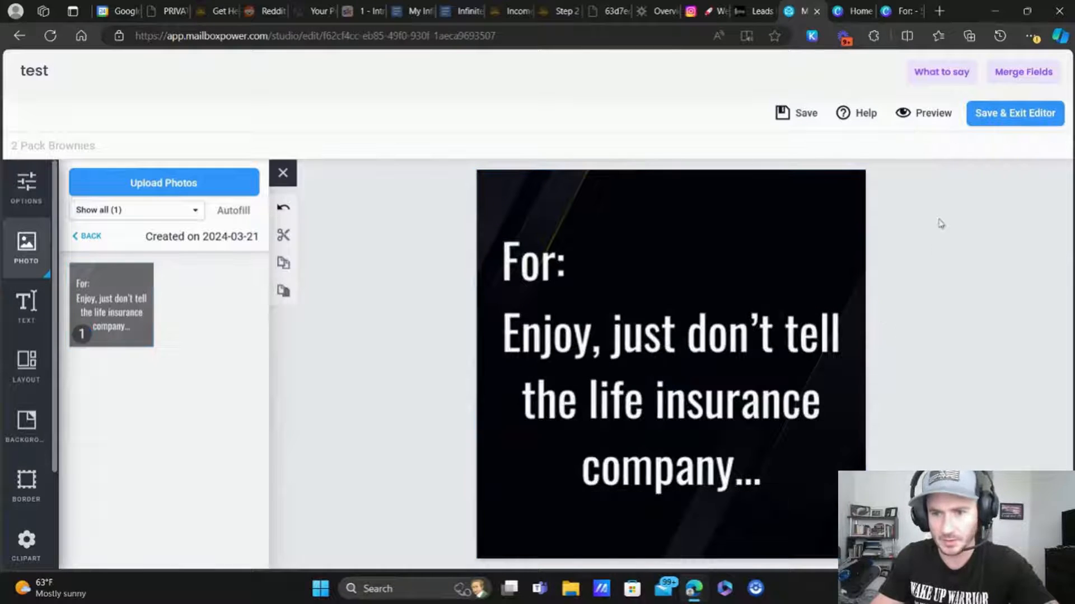
# Save the brownie project, exit the editor past the project review, and open the Contacts page.
pyautogui.click(1022, 125)
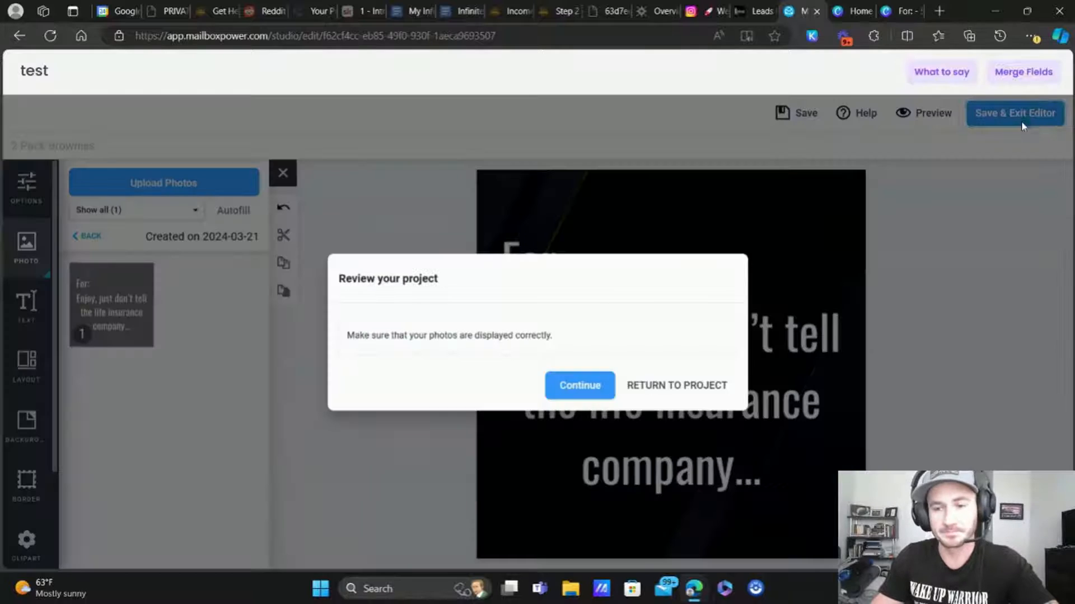
pyautogui.click(579, 388)
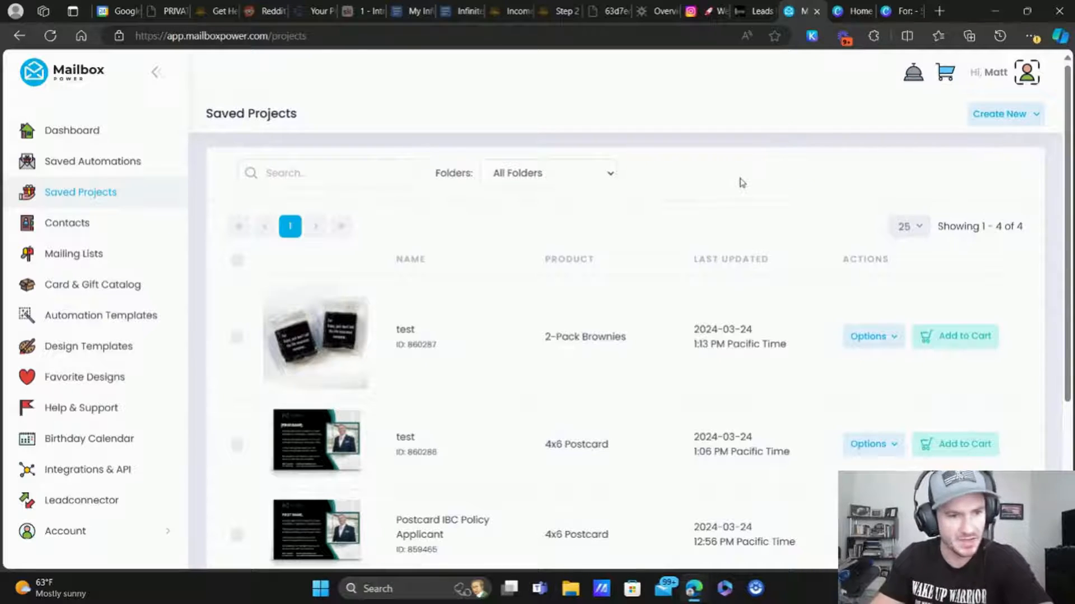
pyautogui.click(67, 226)
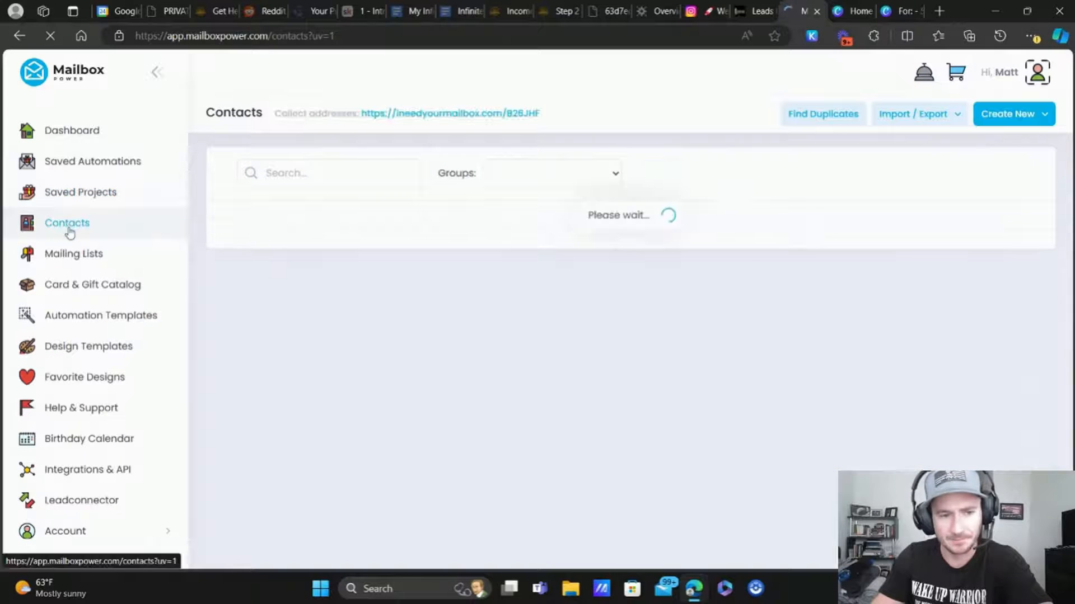
# Create a new contact group named "Test Group 1".
pyautogui.click(1040, 116)
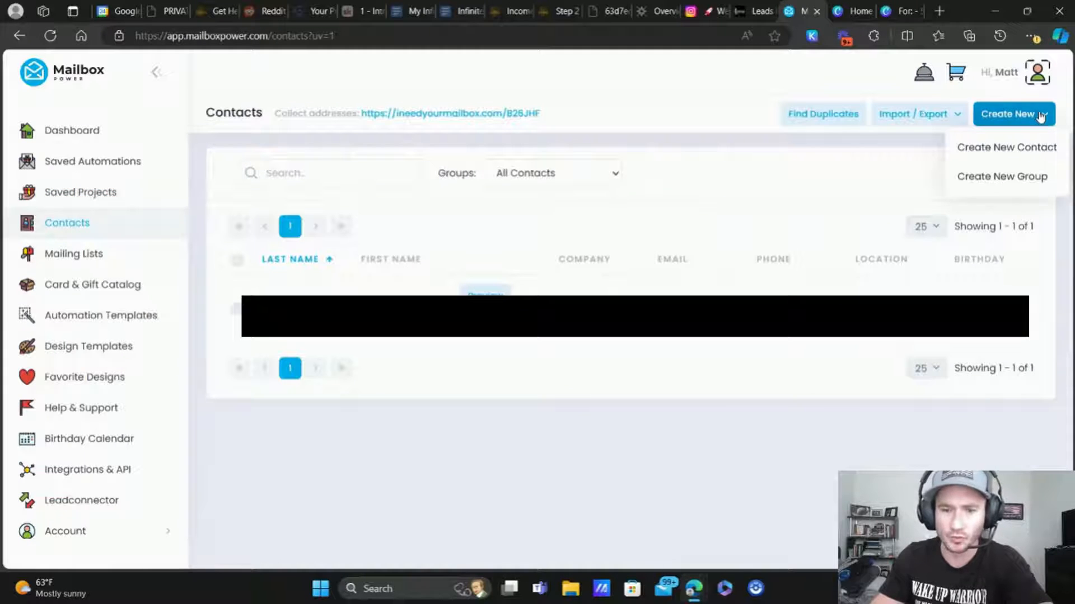
pyautogui.click(1002, 177)
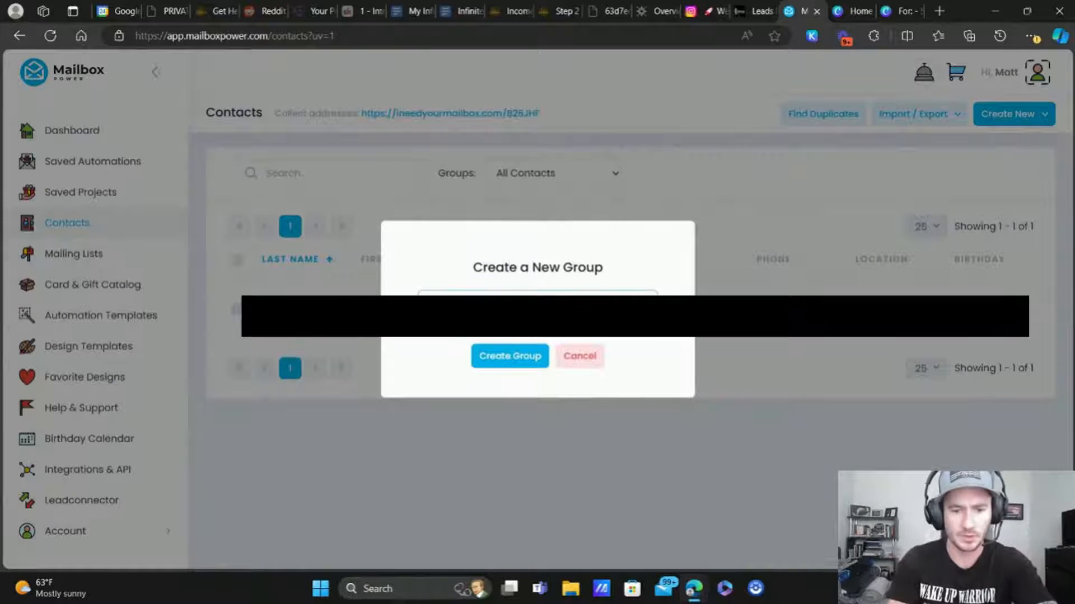
pyautogui.click(520, 355)
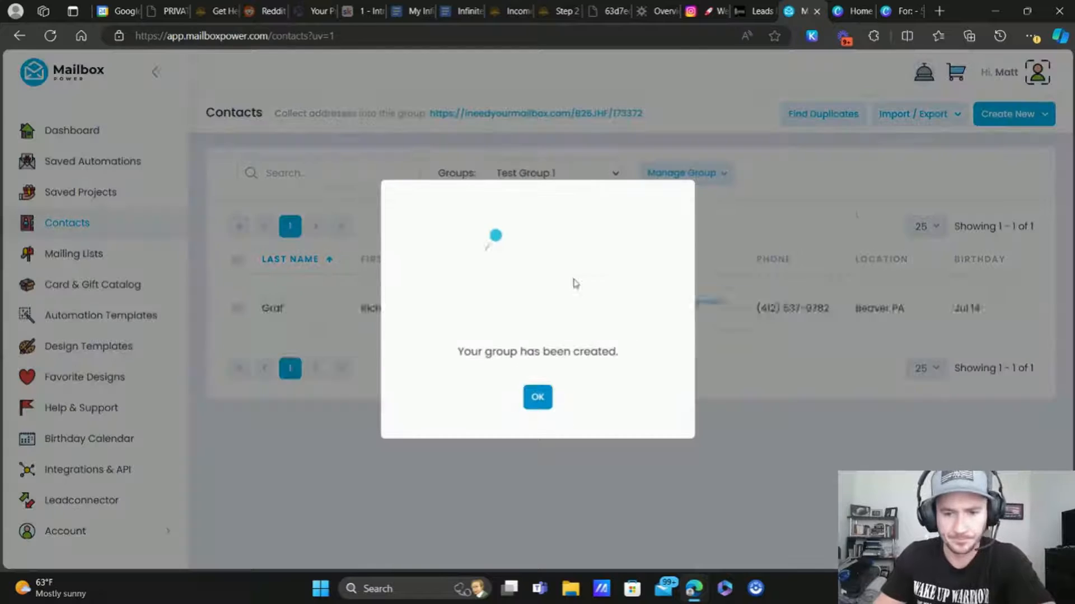
pyautogui.click(537, 398)
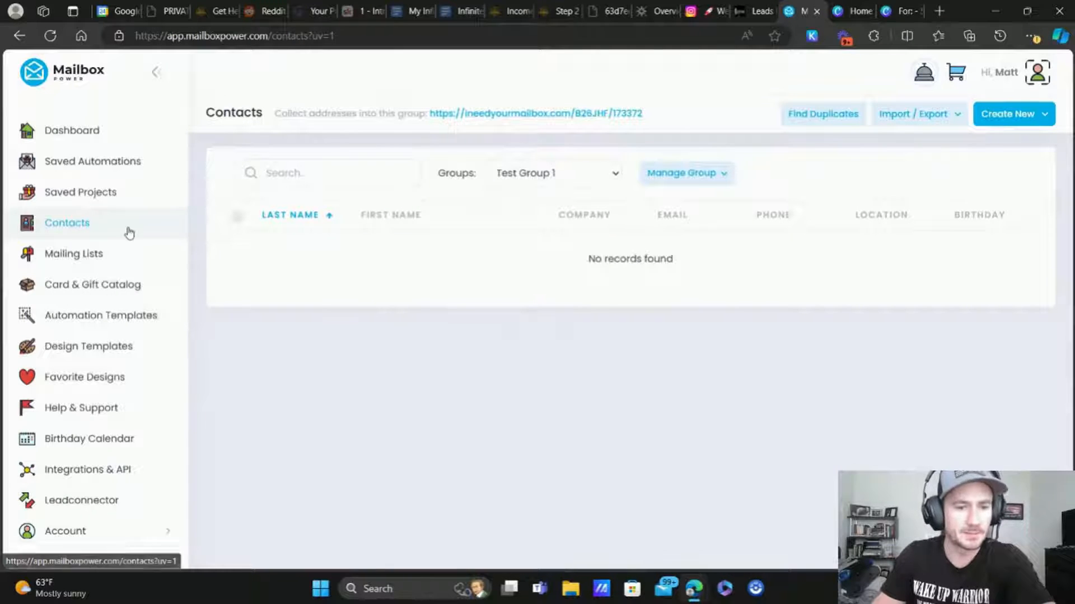
# Create a new Drip (Time Release) automation named "Test Automation" from the Saved Automations page.
pyautogui.click(107, 163)
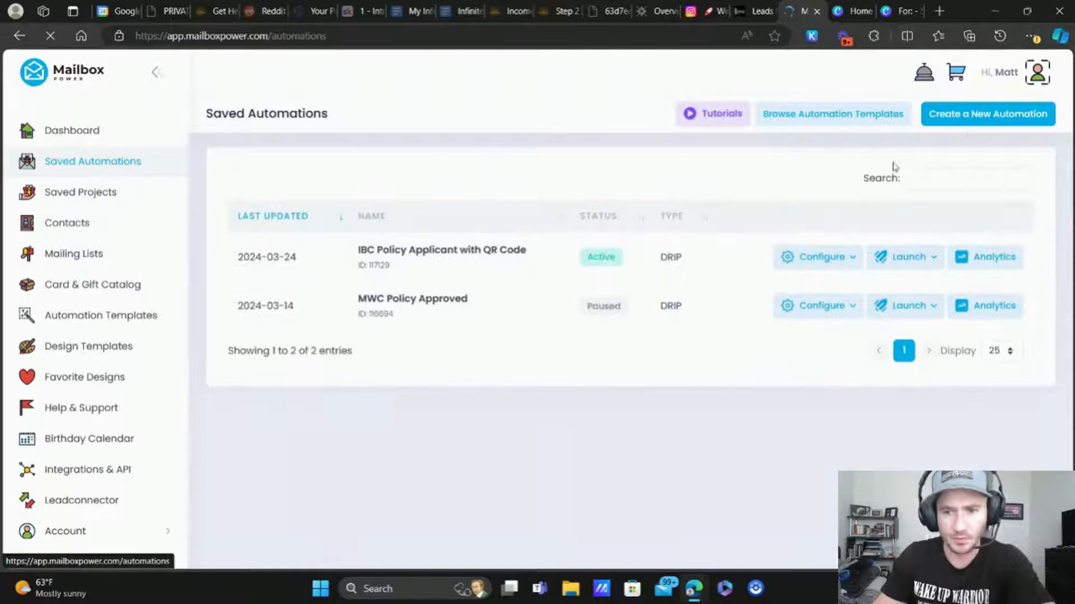
pyautogui.click(990, 123)
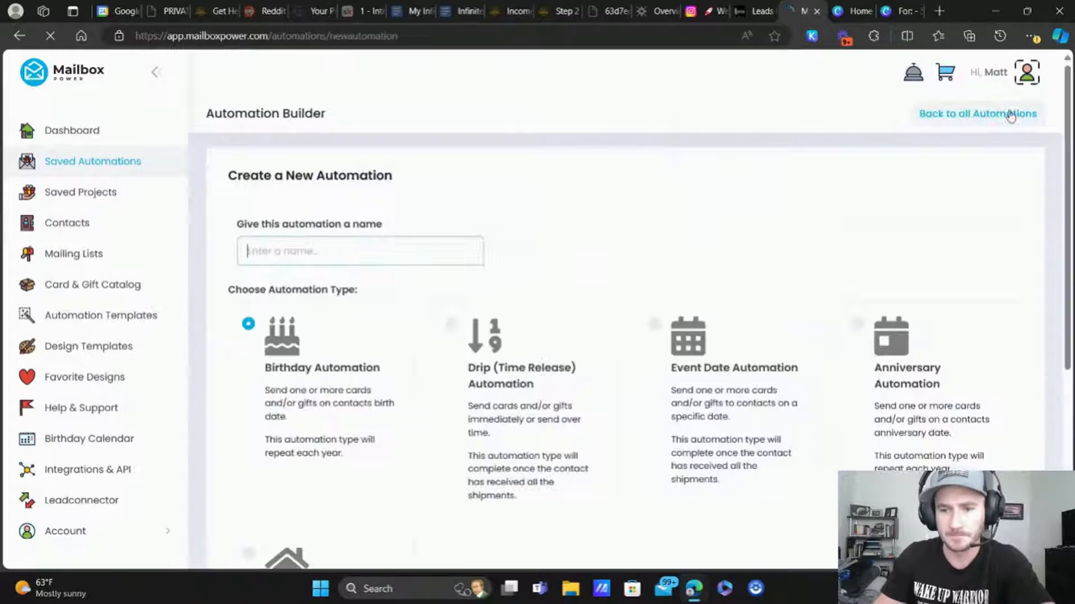
pyautogui.click(309, 251)
pyautogui.write('1')
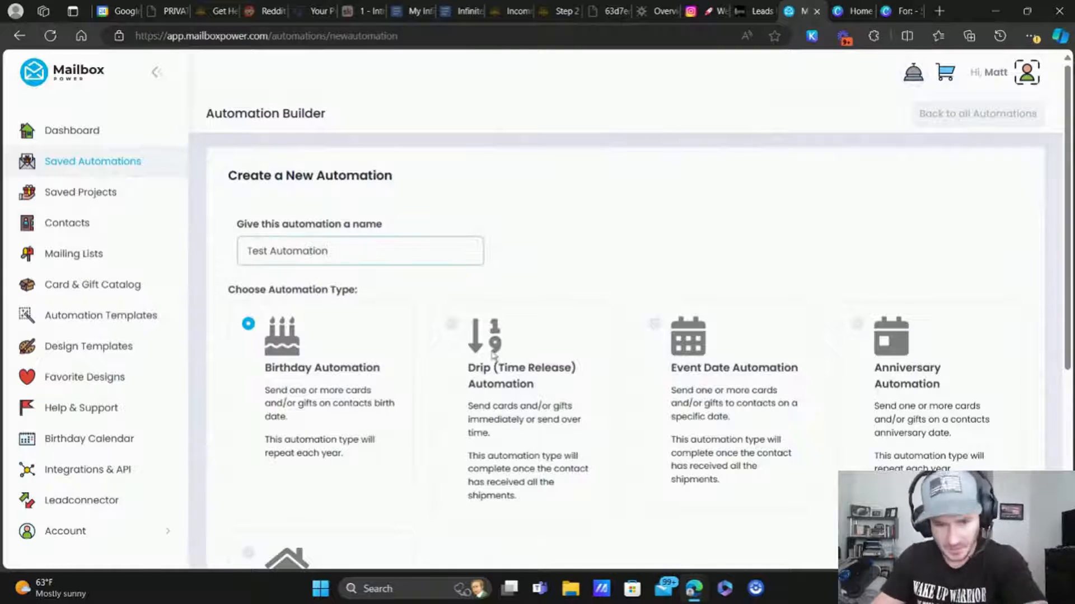
pyautogui.click(465, 374)
pyautogui.scroll(-4, 512, 342)
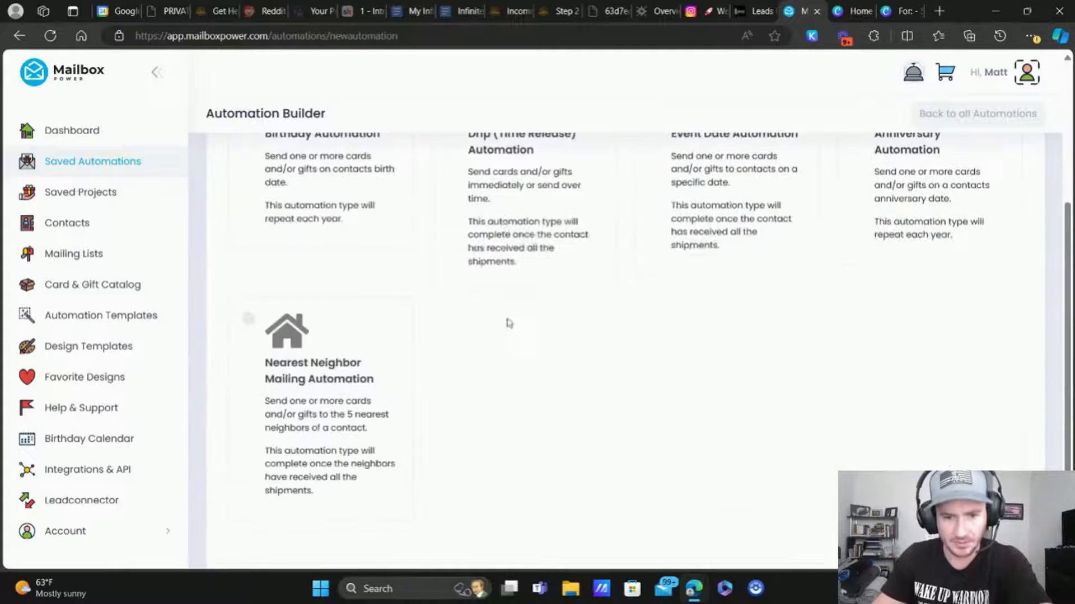
pyautogui.scroll(4, 506, 319)
pyautogui.scroll(-5, 549, 317)
pyautogui.click(308, 527)
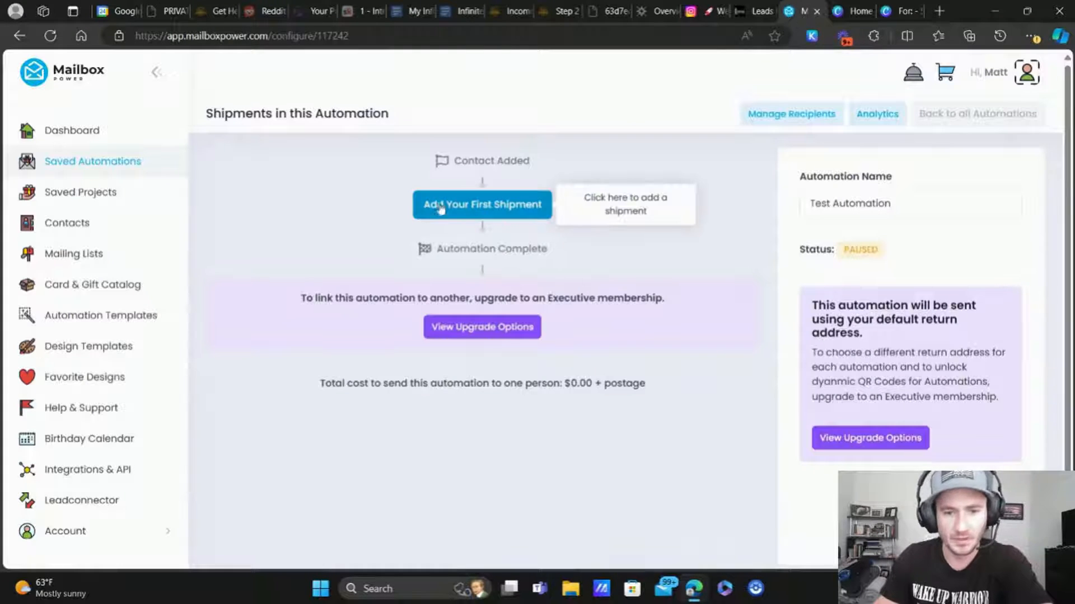
# Add a first shipment containing the saved "test" 4x6 Postcard and "test" 2-Pack Brownies projects, and save the shipment.
pyautogui.click(519, 206)
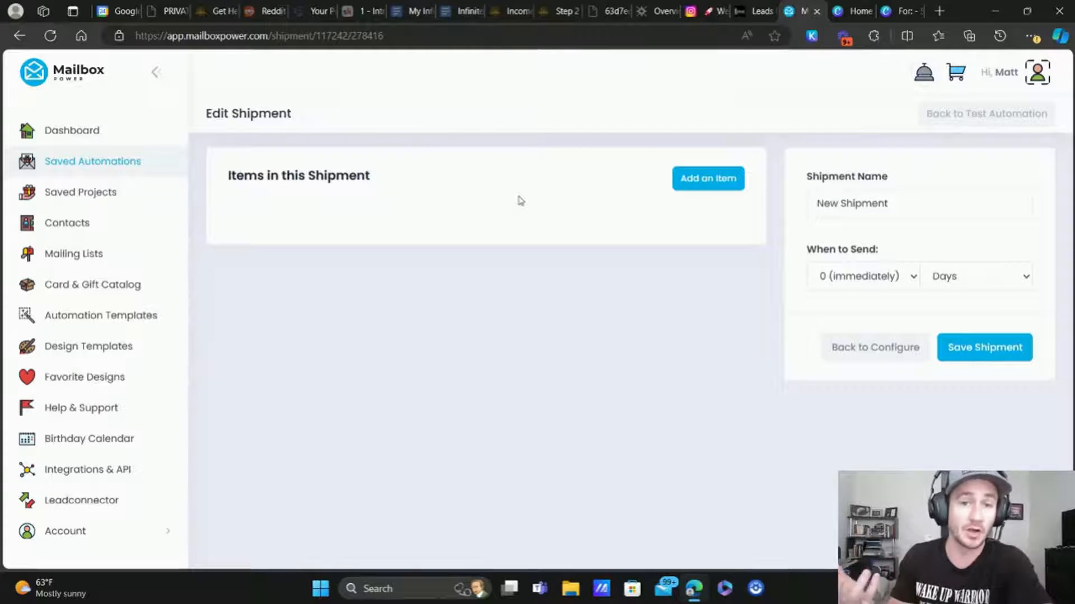
pyautogui.click(707, 178)
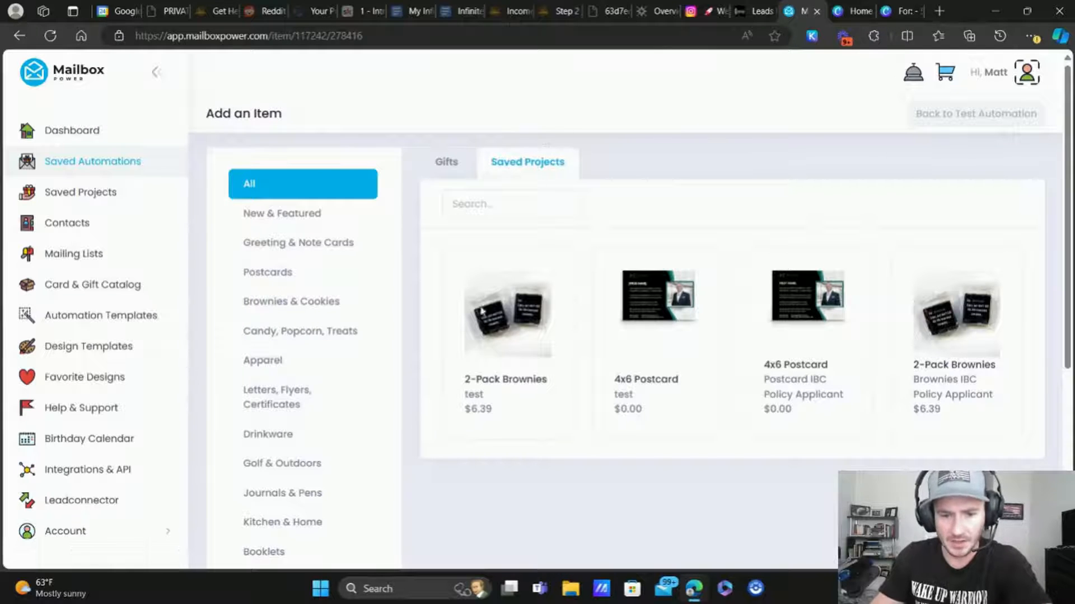
pyautogui.moveTo(472, 395)
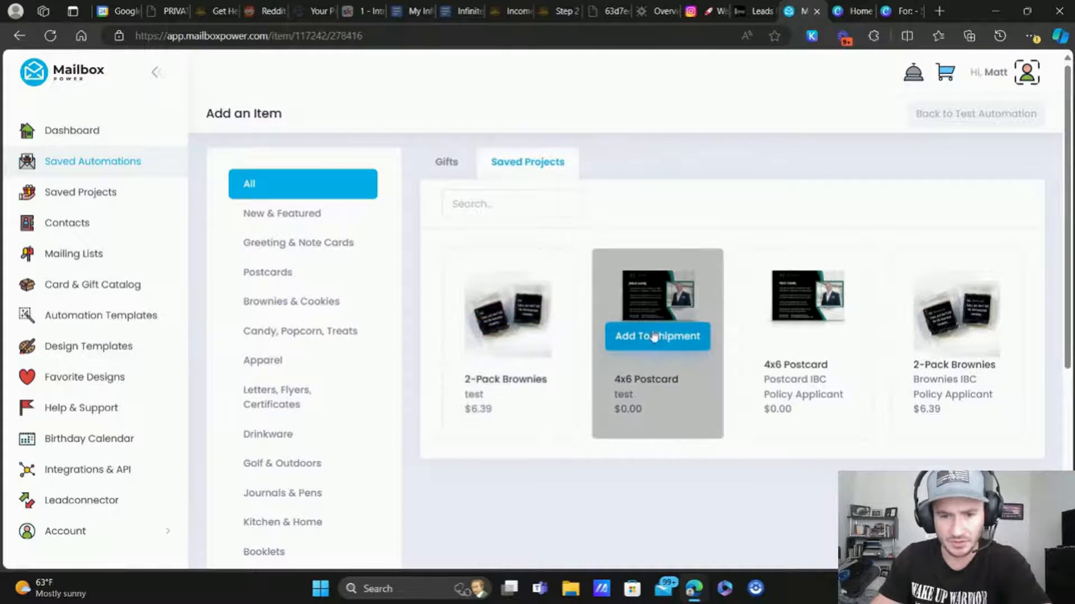
pyautogui.click(697, 330)
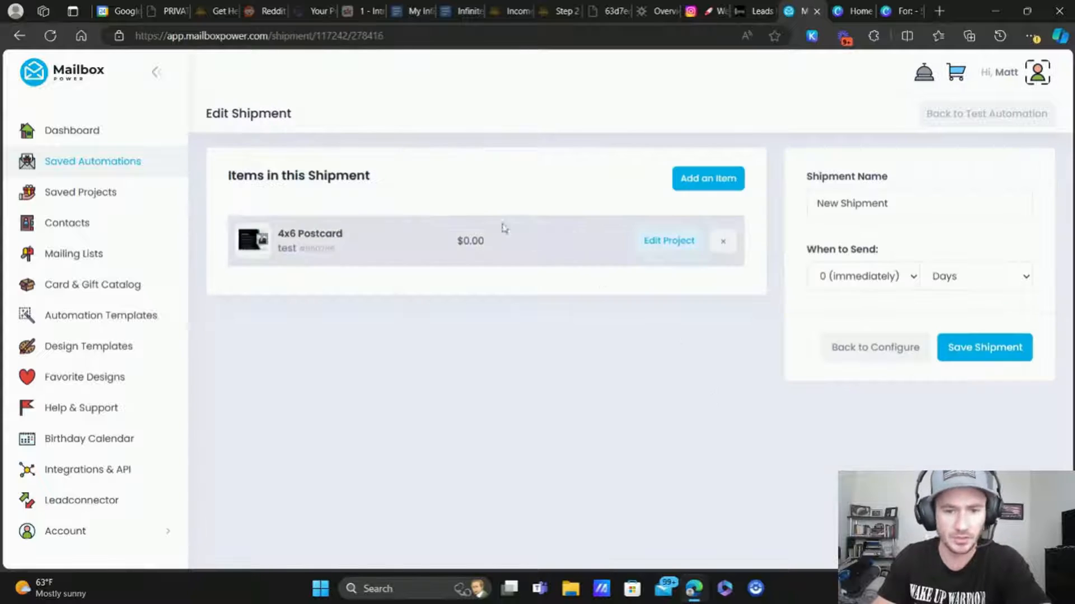
pyautogui.click(716, 179)
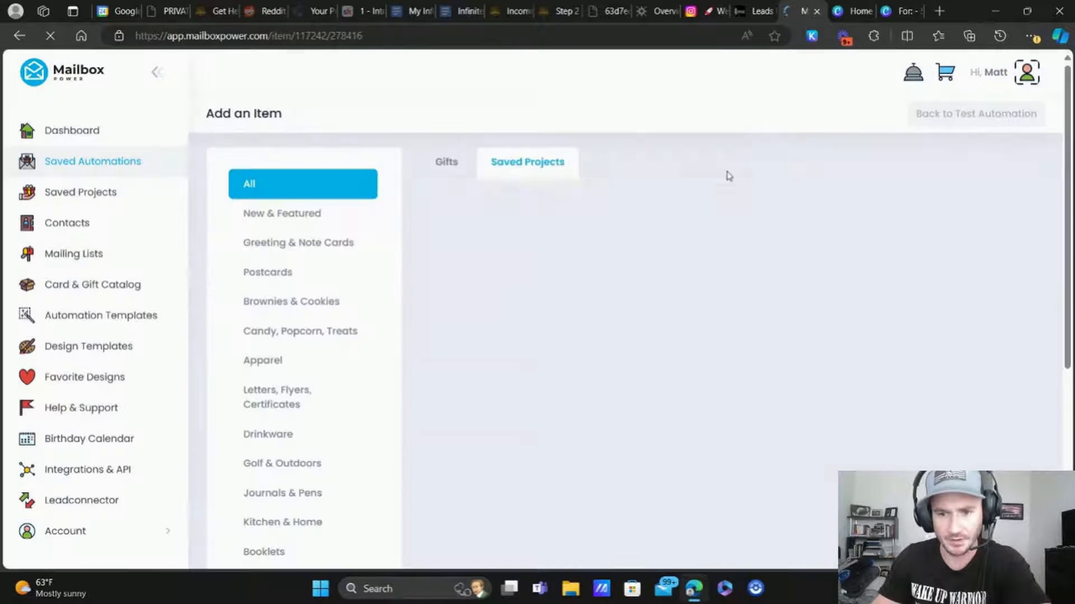
pyautogui.click(507, 338)
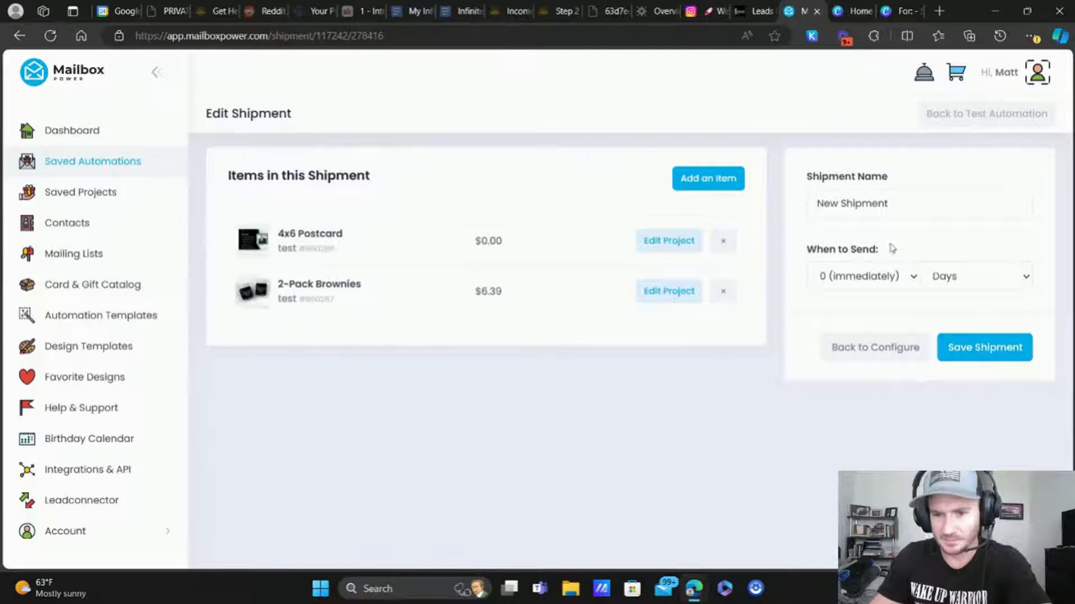
pyautogui.click(994, 357)
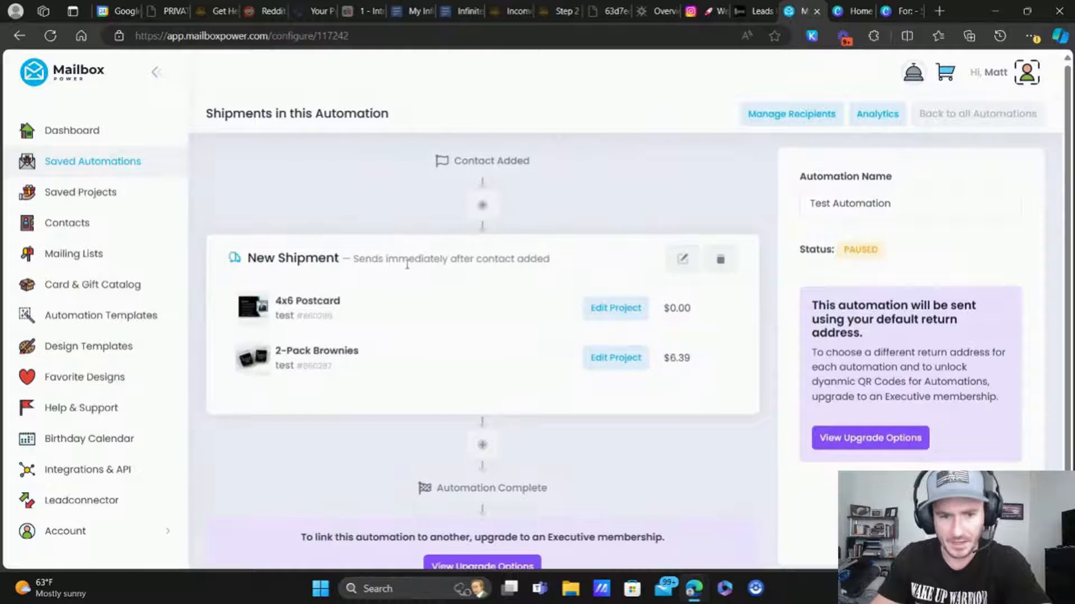
# Review the shipment's send-time options, save it with 0 (immediately), and return to the saved automations list.
pyautogui.click(682, 259)
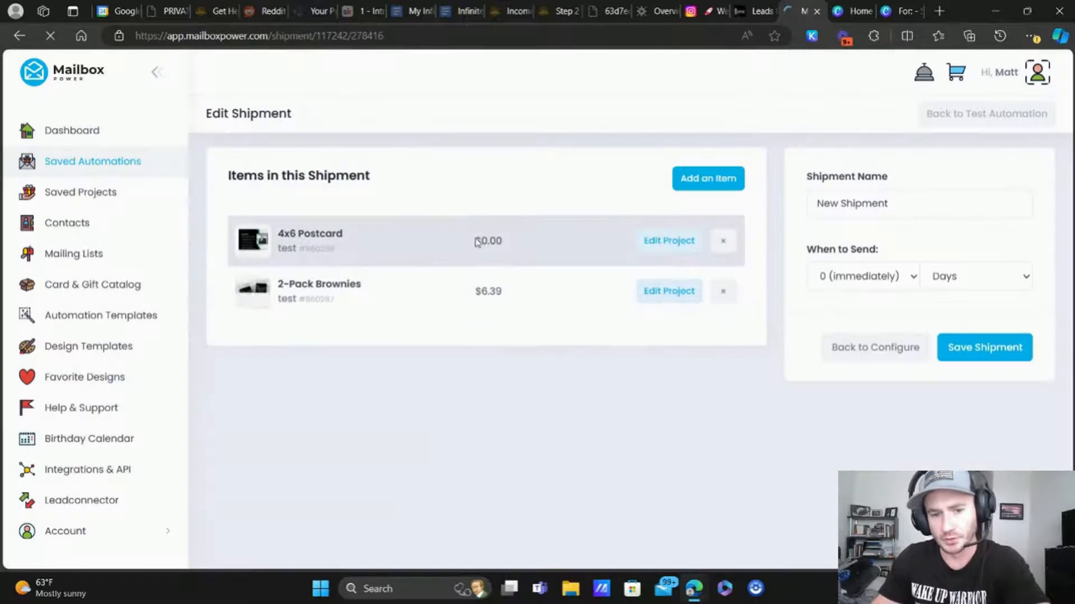
pyautogui.click(907, 280)
pyautogui.click(886, 283)
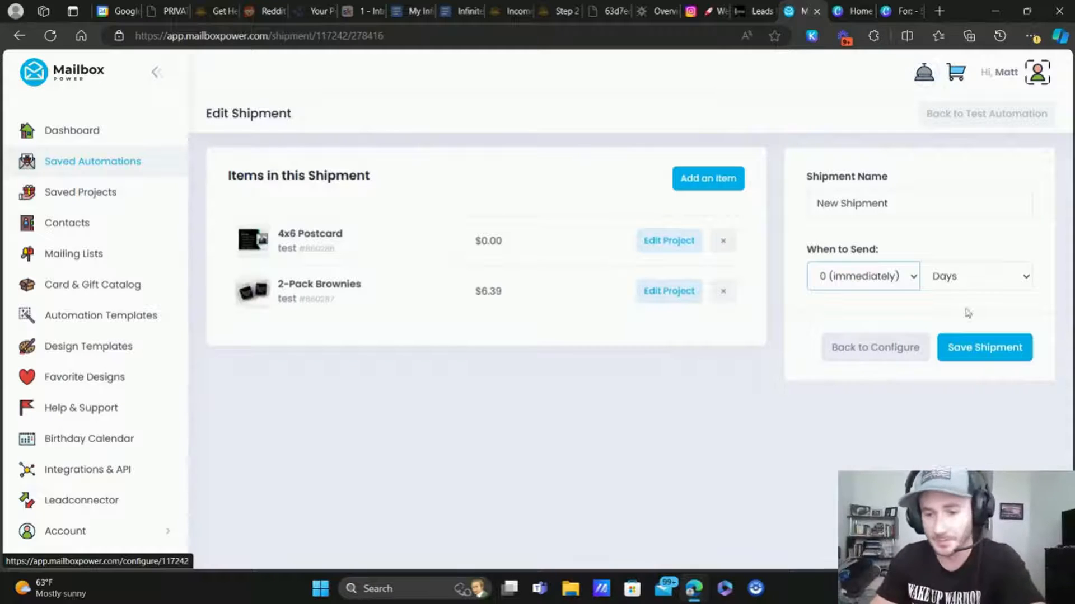
pyautogui.click(993, 349)
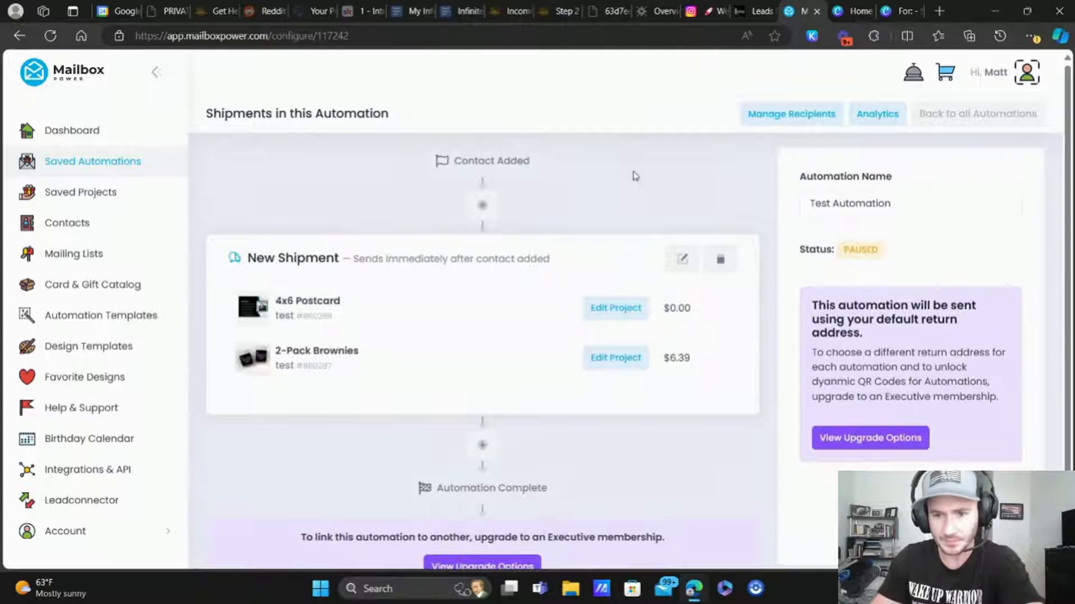
pyautogui.scroll(-2, 939, 397)
pyautogui.click(967, 456)
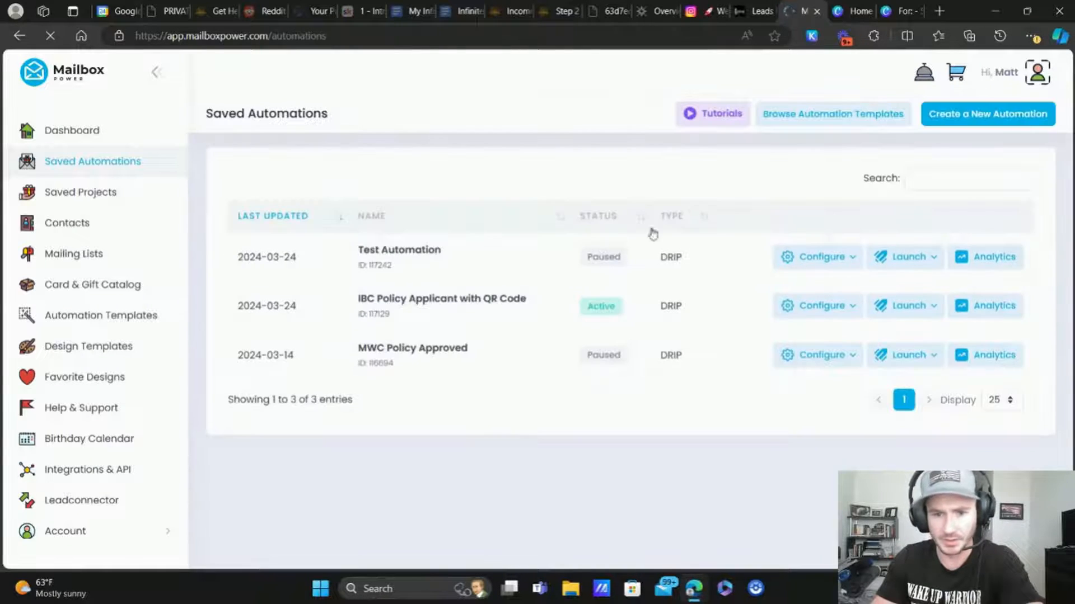
# Enroll "Test Group 1" as a recipient group of Test Automation and activate the automation.
pyautogui.click(919, 256)
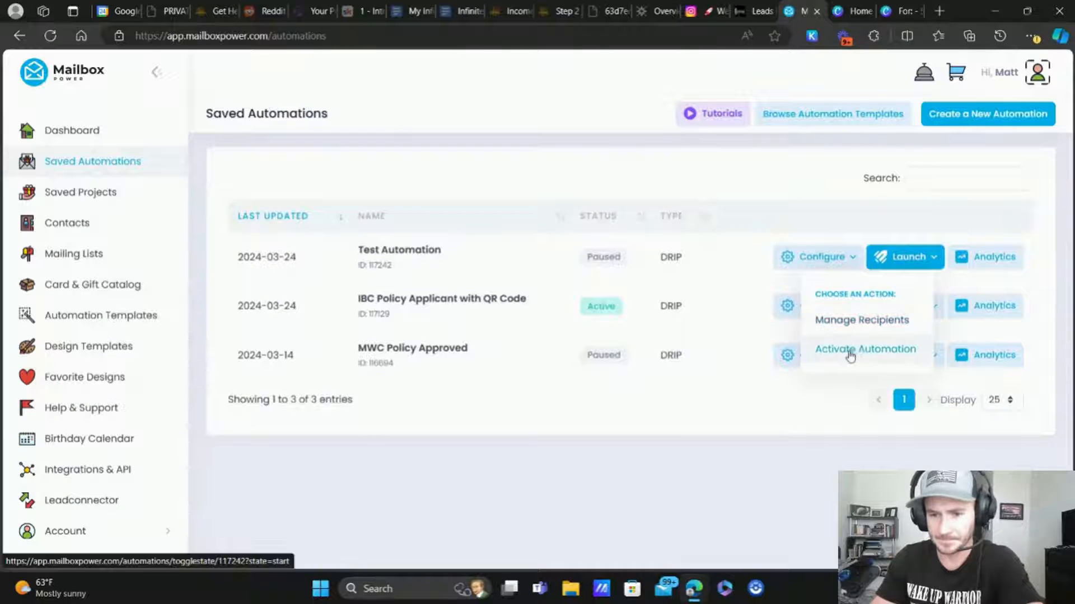
pyautogui.click(857, 320)
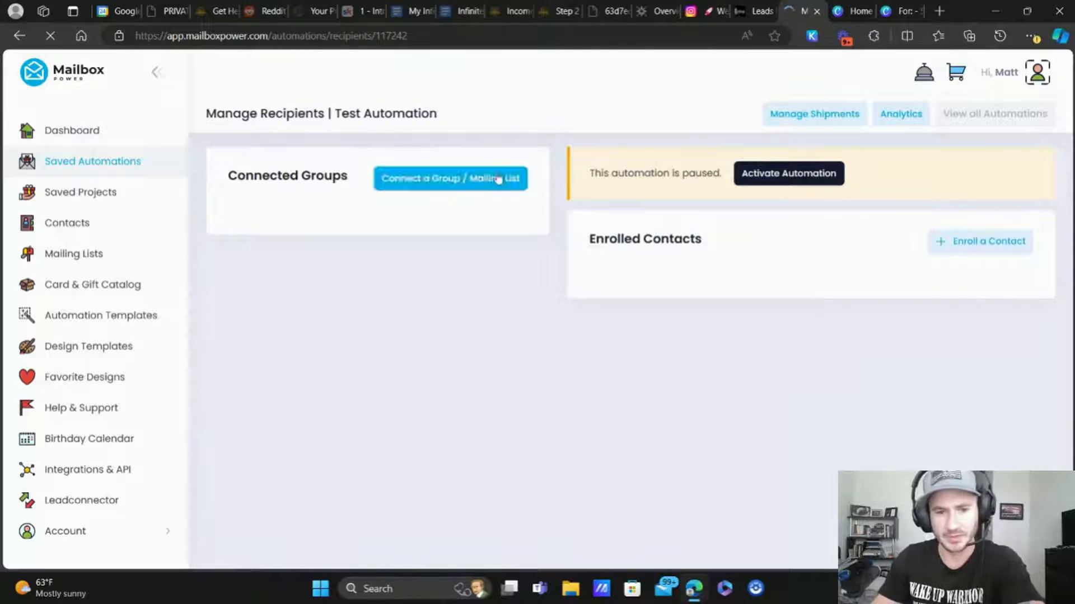
pyautogui.click(415, 183)
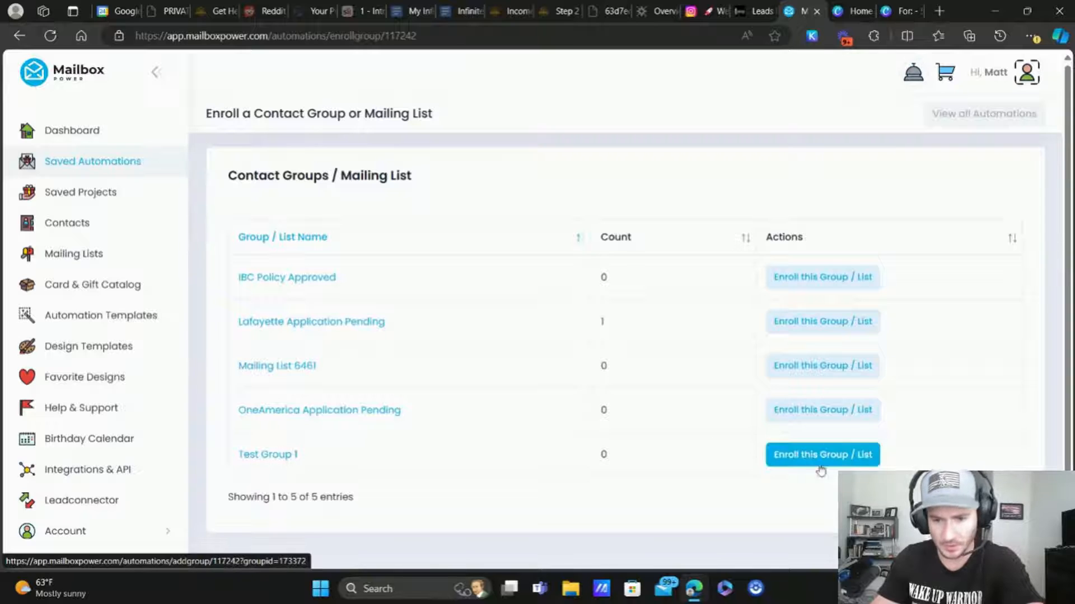
pyautogui.click(802, 459)
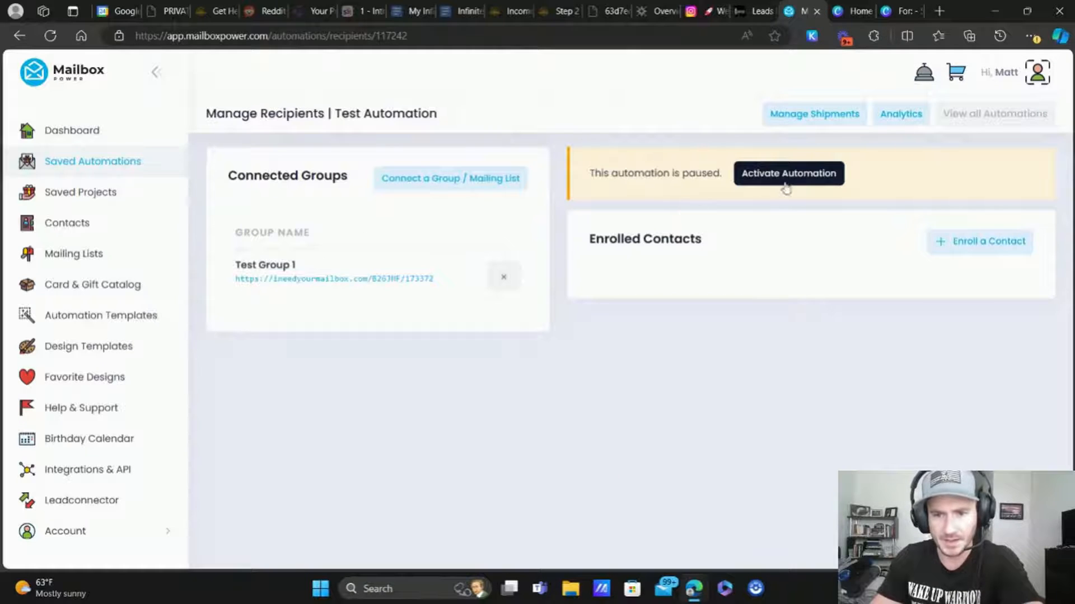
pyautogui.click(785, 189)
pyautogui.click(515, 420)
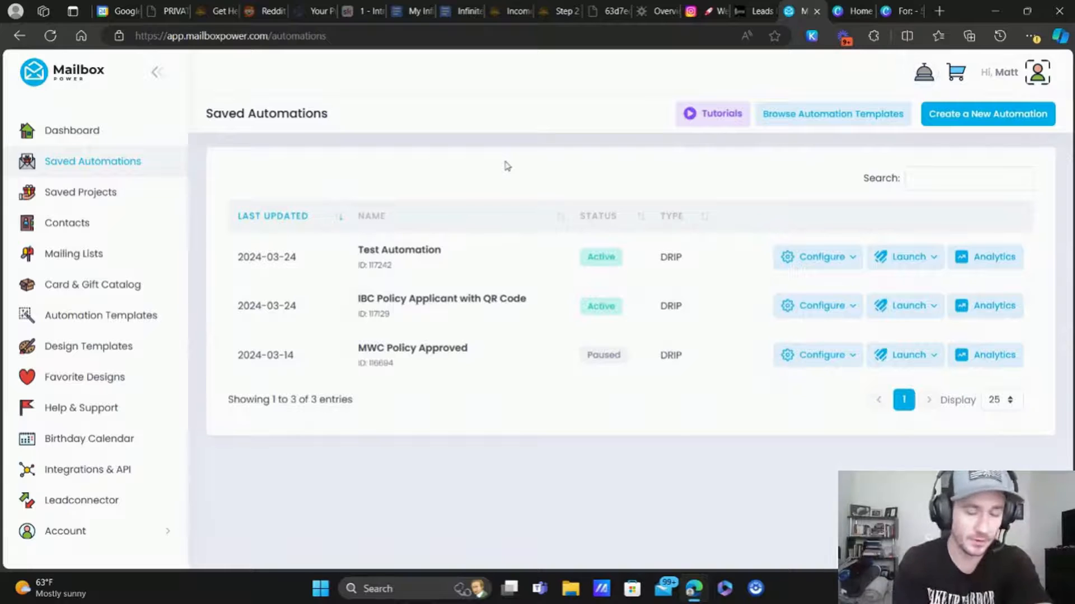
# Switch to the GoHighLevel account and create a new automation workflow from scratch.
pyautogui.click(747, 7)
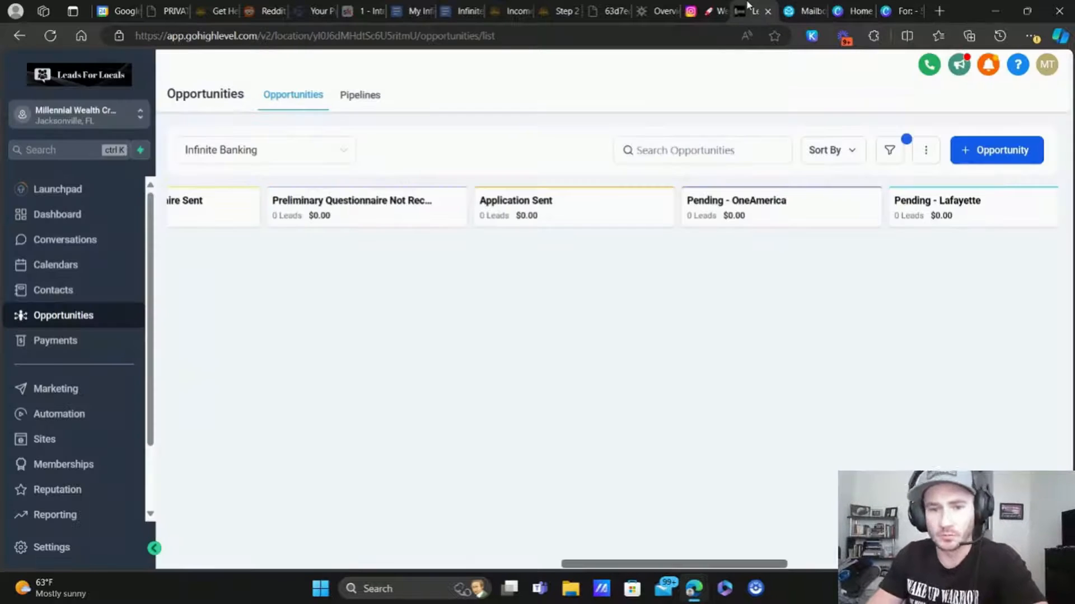
pyautogui.click(60, 414)
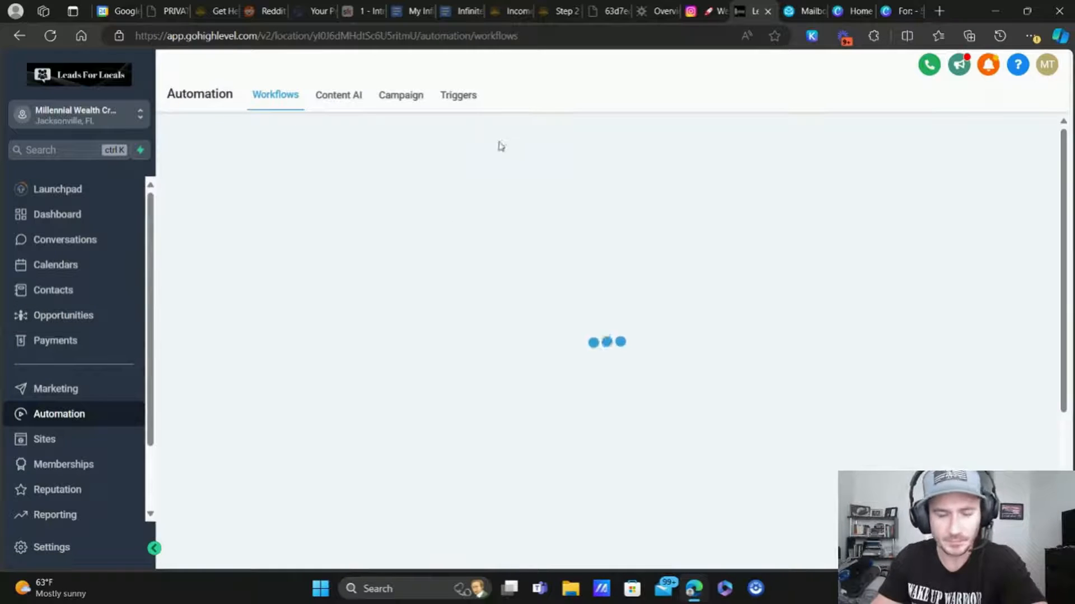
pyautogui.click(981, 149)
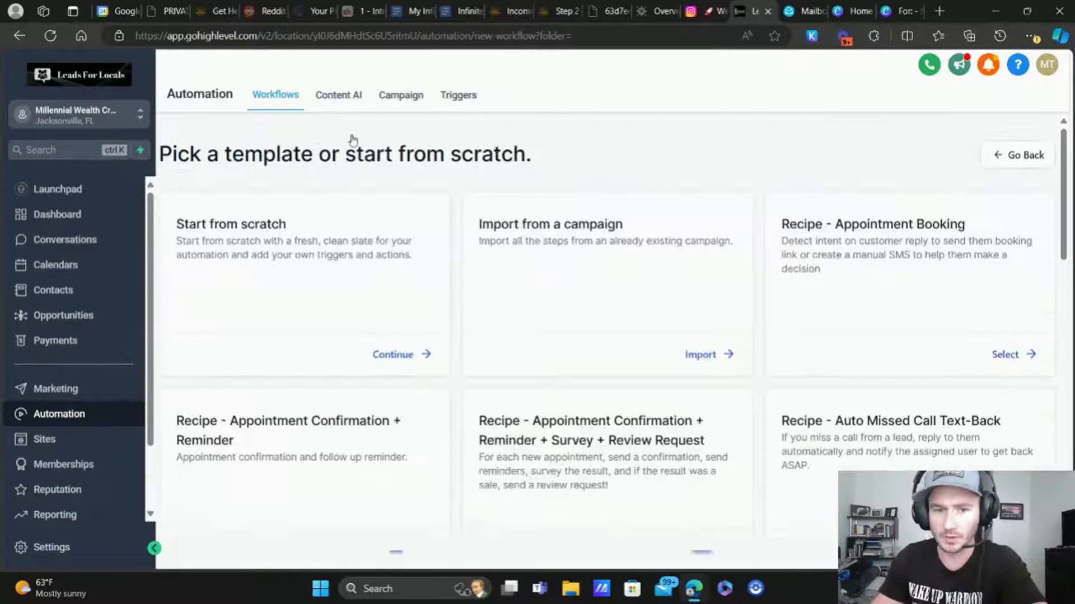
pyautogui.click(403, 355)
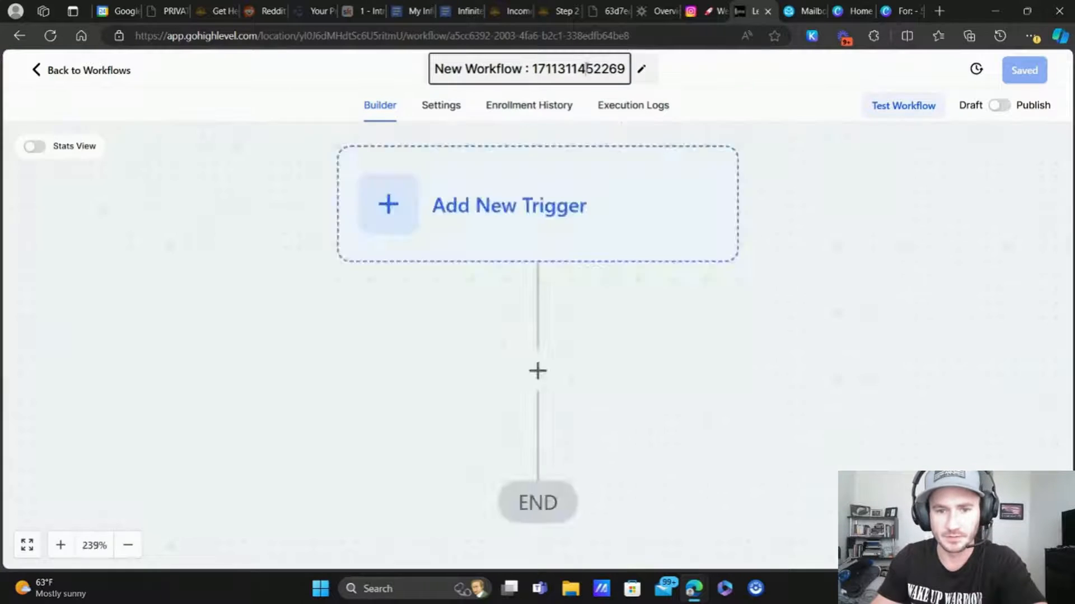
# Rename the new workflow as "Test Workflow 1".
pyautogui.click(585, 68)
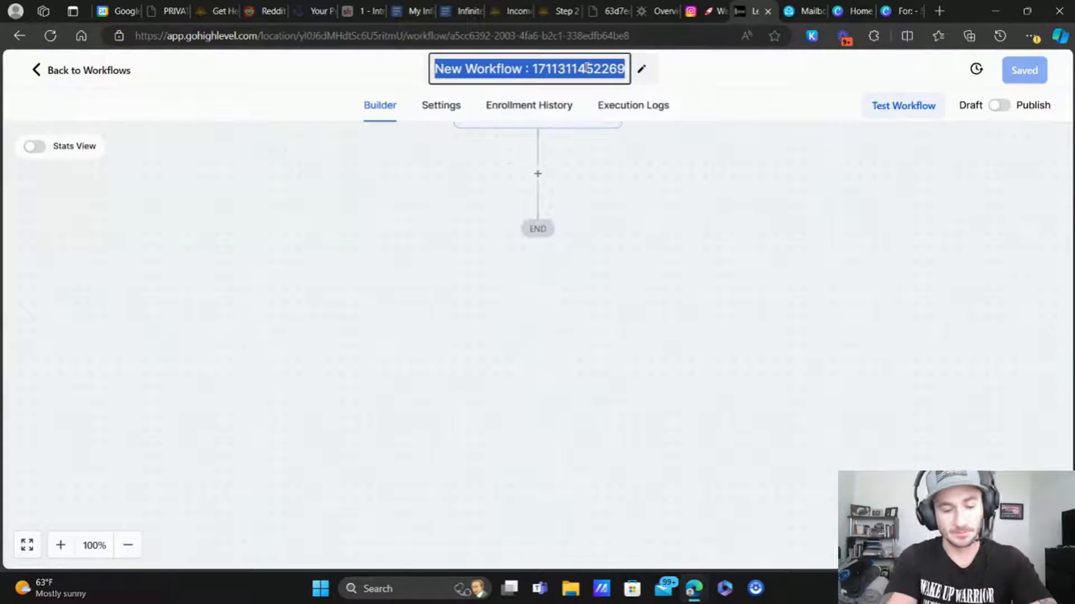
pyautogui.write('Test W')
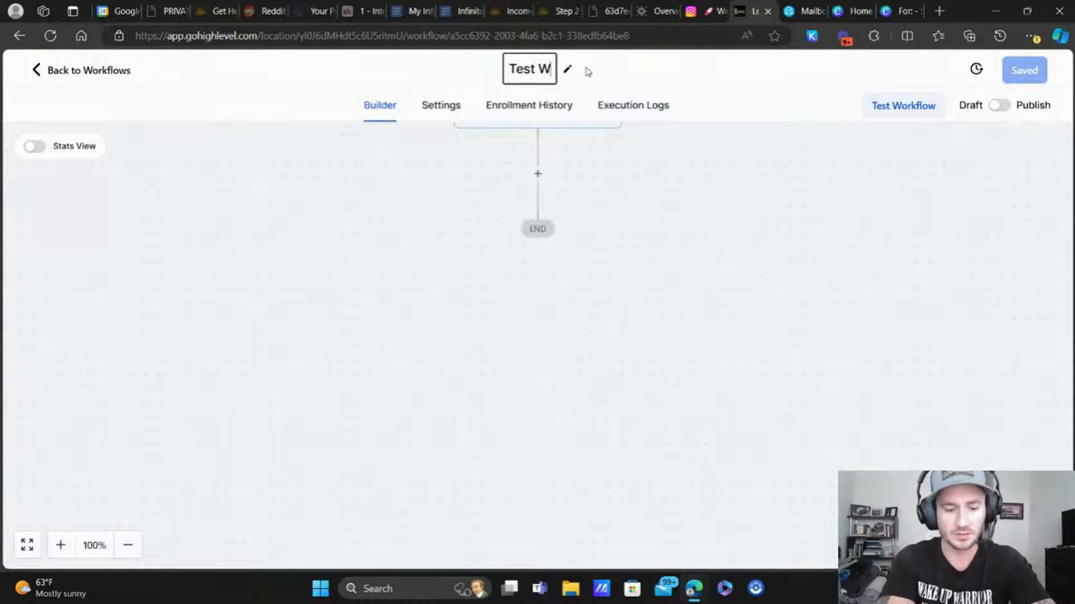
pyautogui.write('orkflow 1')
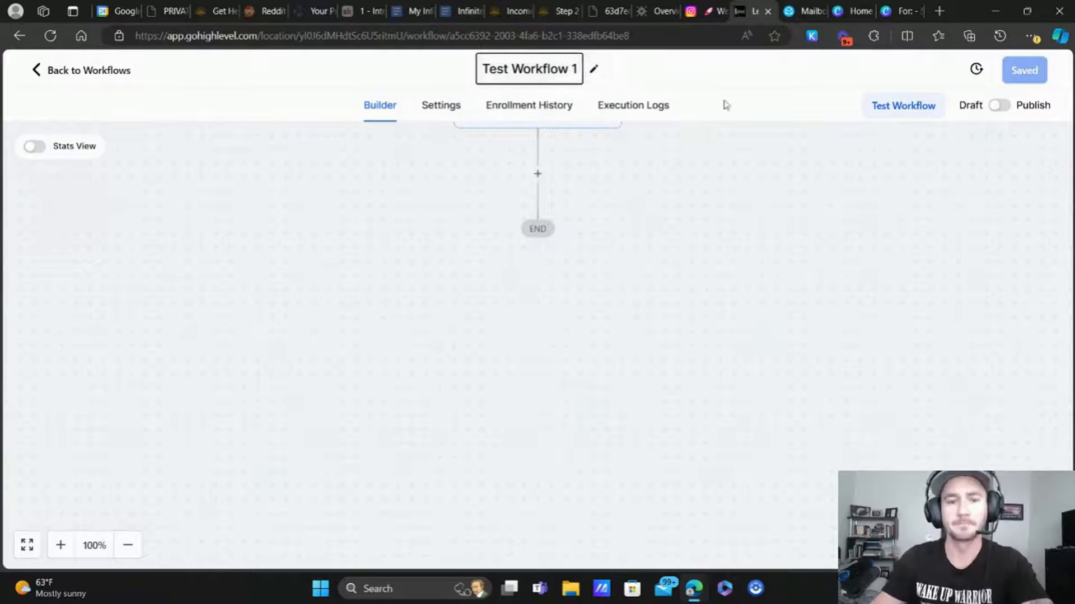
pyautogui.click(861, 205)
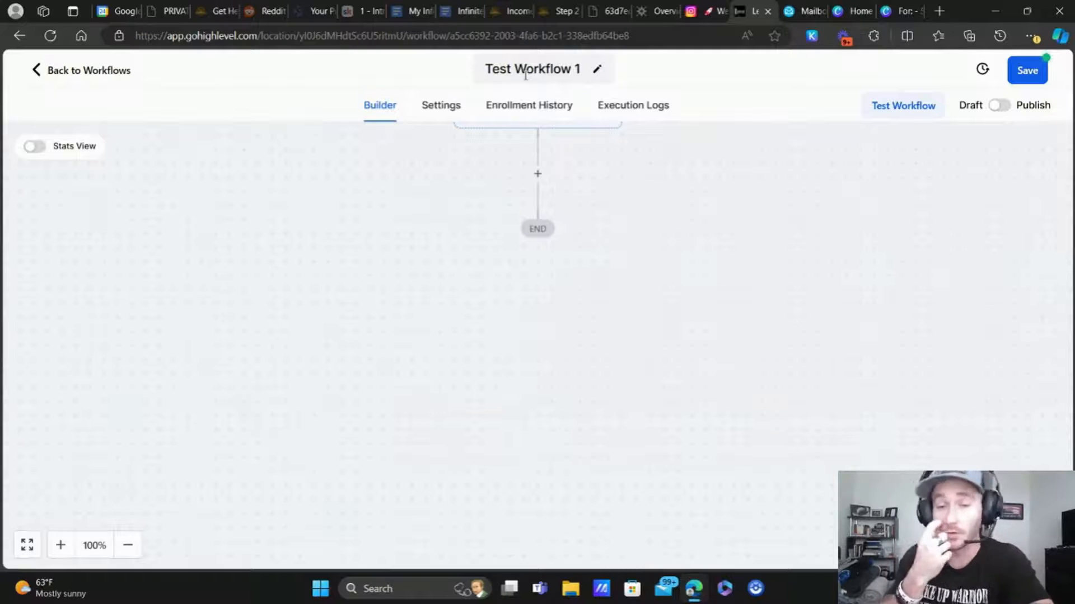
# Add an Opportunity Changed trigger to the workflow.
pyautogui.scroll(3, 751, 232)
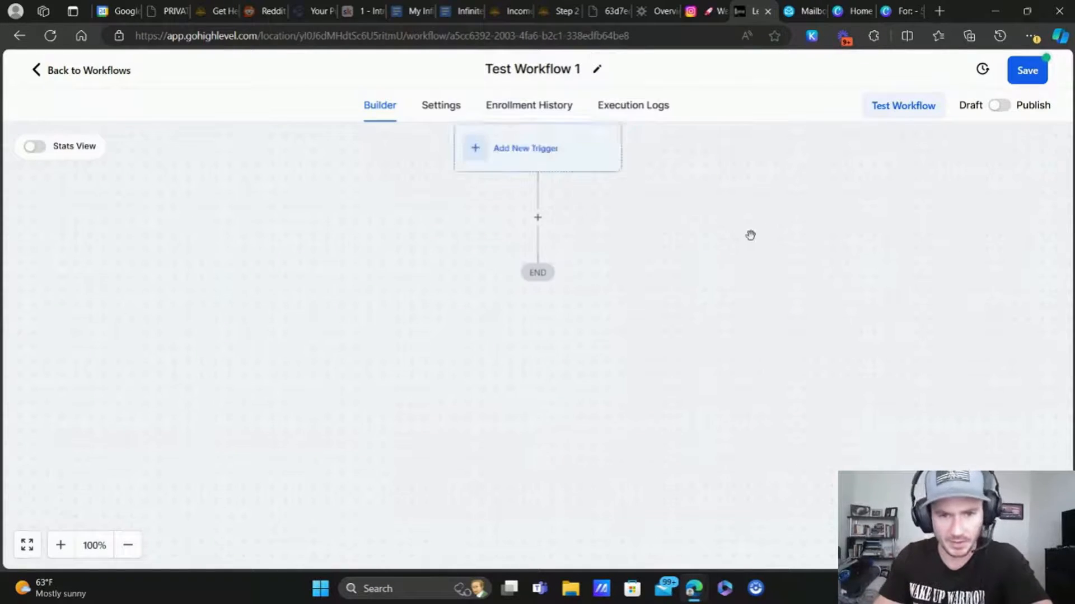
pyautogui.click(536, 244)
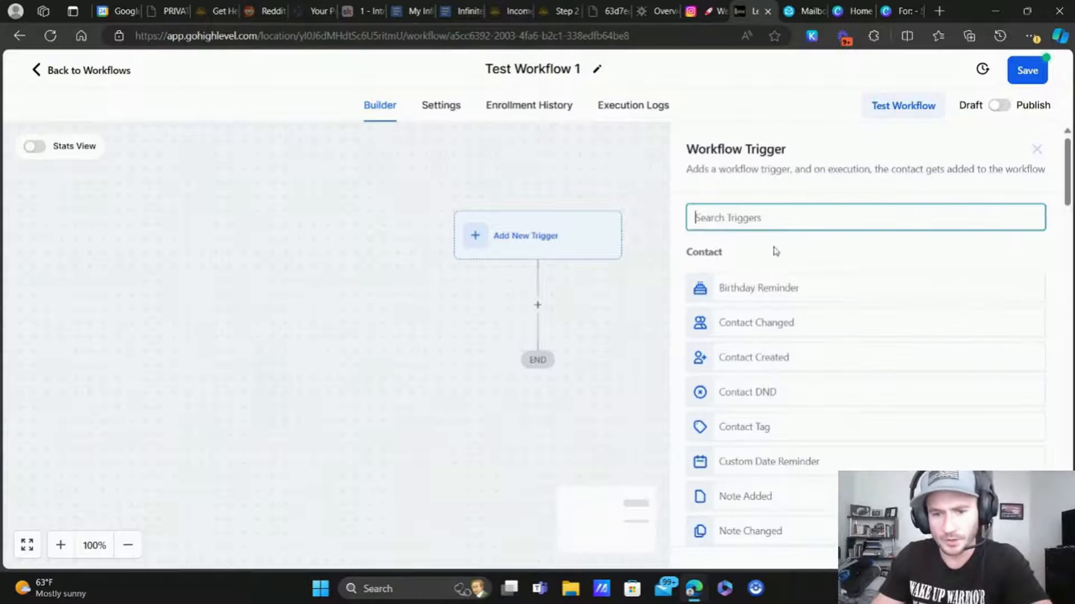
pyautogui.click(788, 214)
pyautogui.write('op')
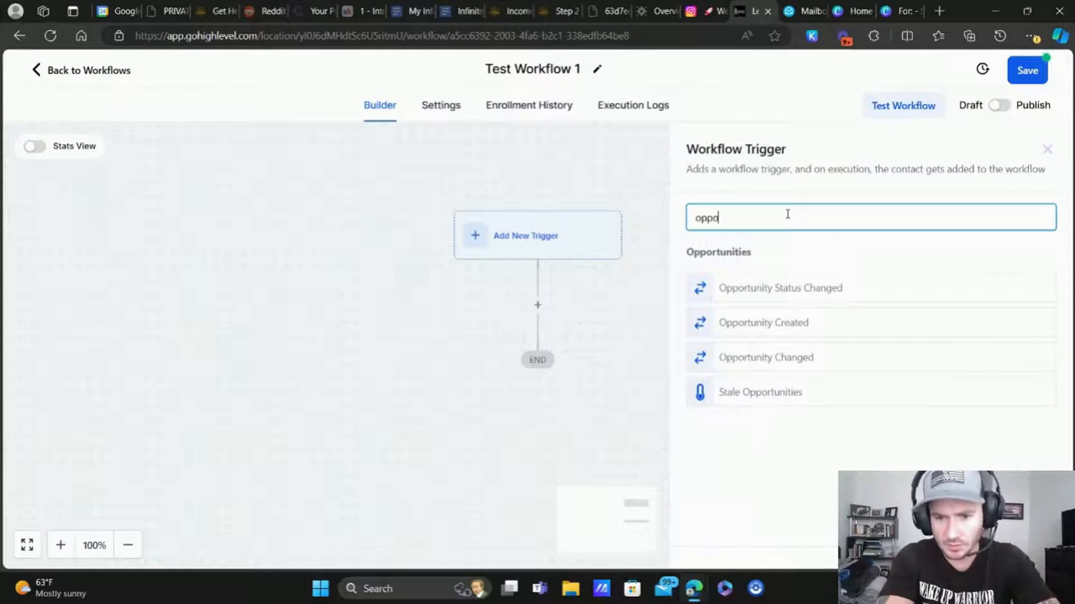
pyautogui.write('po')
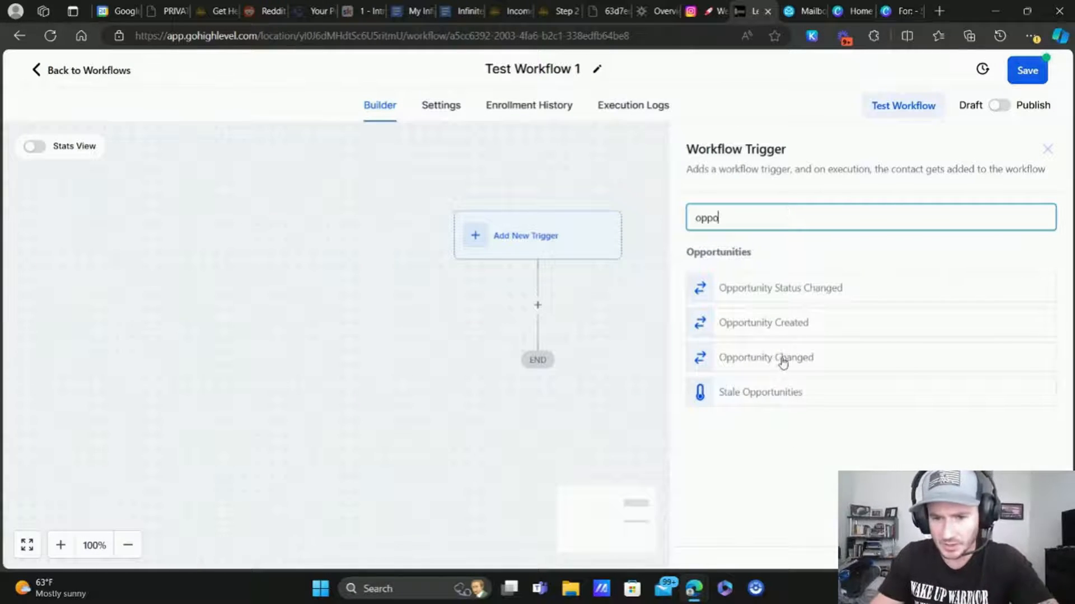
pyautogui.click(791, 364)
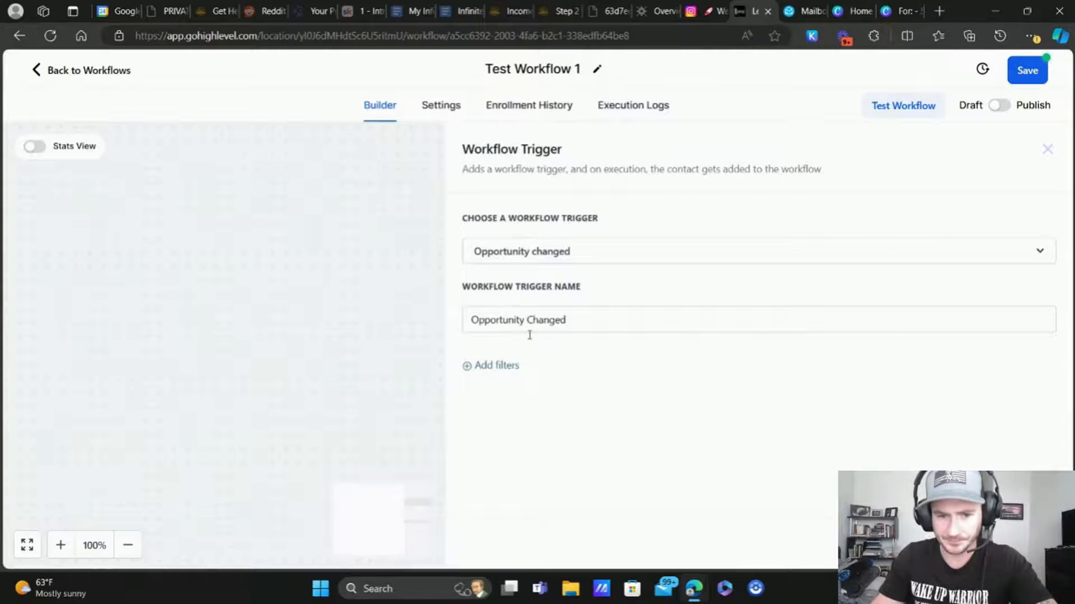
# Add a trigger filter that limits it to opportunities in the Infinite Banking pipeline.
pyautogui.click(503, 365)
pyautogui.click(710, 389)
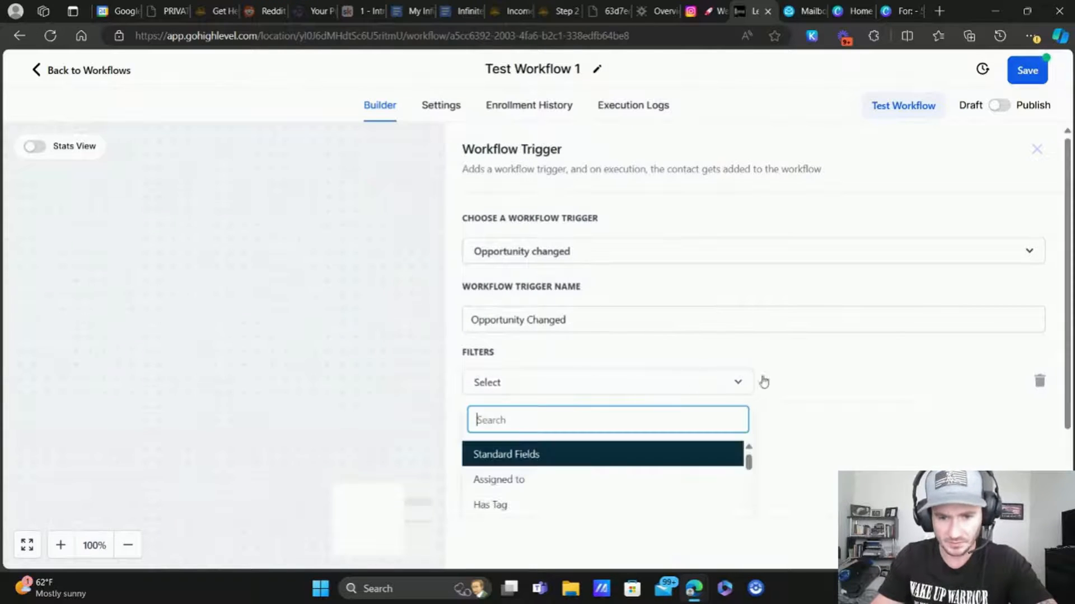
pyautogui.scroll(-2, 452, 386)
pyautogui.scroll(-1, 518, 414)
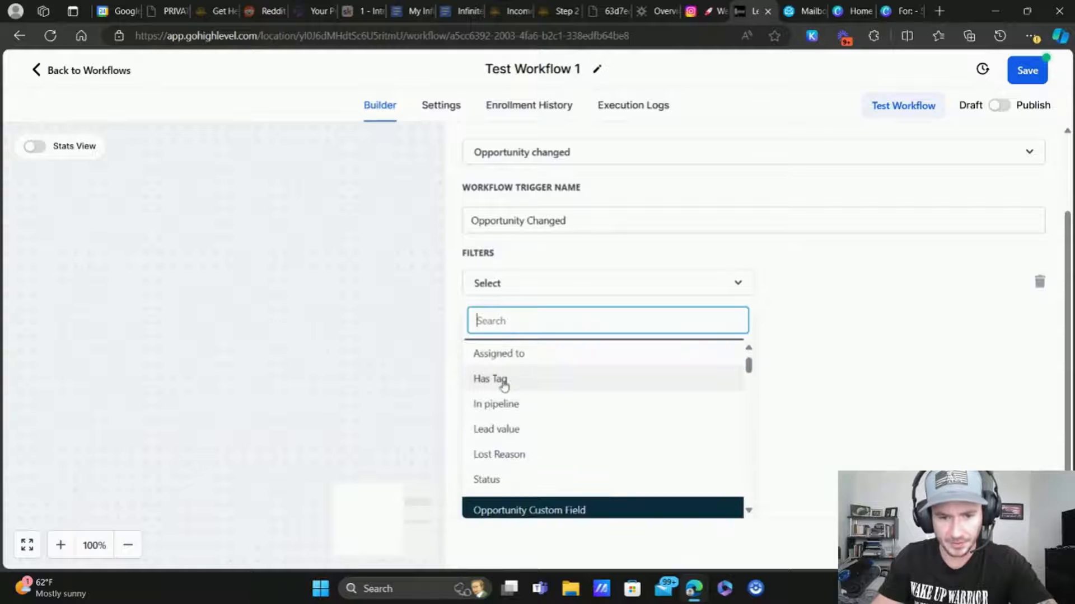
pyautogui.click(496, 404)
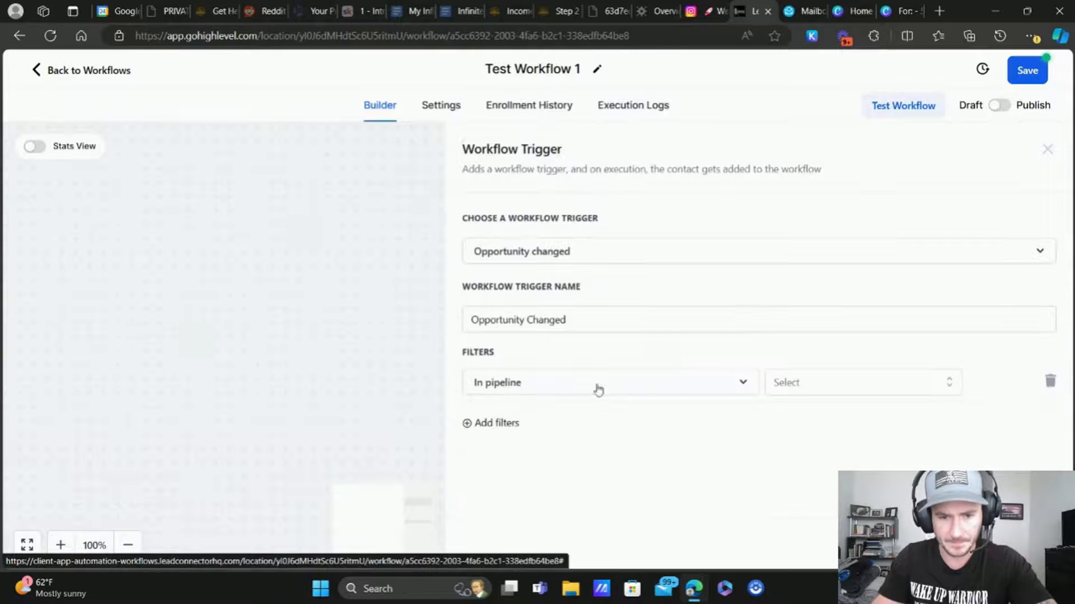
pyautogui.click(848, 385)
pyautogui.scroll(-1, 799, 460)
pyautogui.click(798, 478)
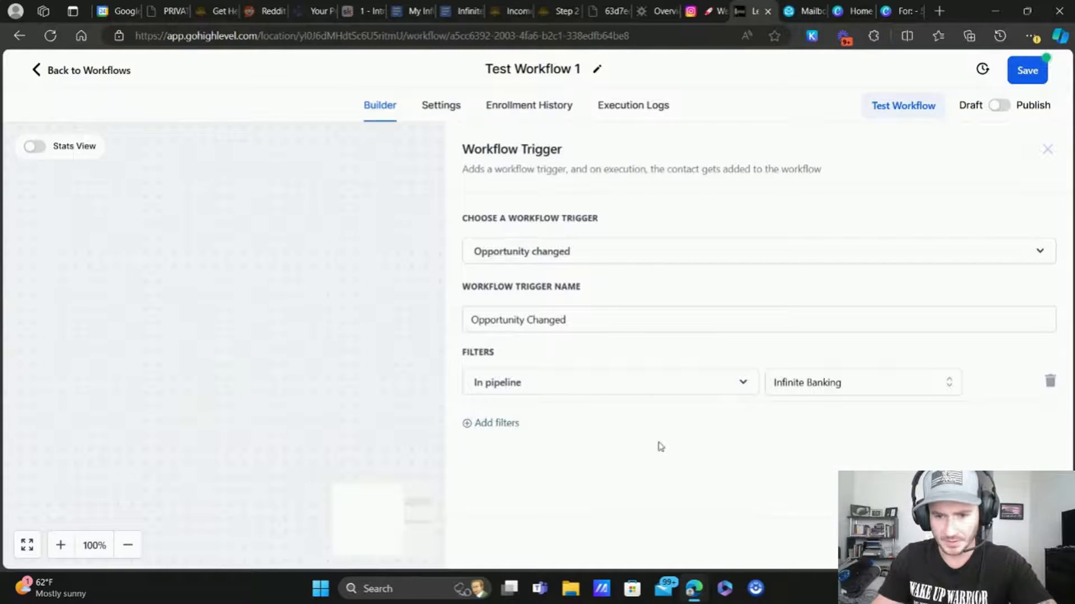
# Add a second trigger filter for the pipeline stage "Pending - Lafayette", then save the trigger and the workflow.
pyautogui.click(505, 425)
pyautogui.click(526, 423)
pyautogui.scroll(-2, 503, 425)
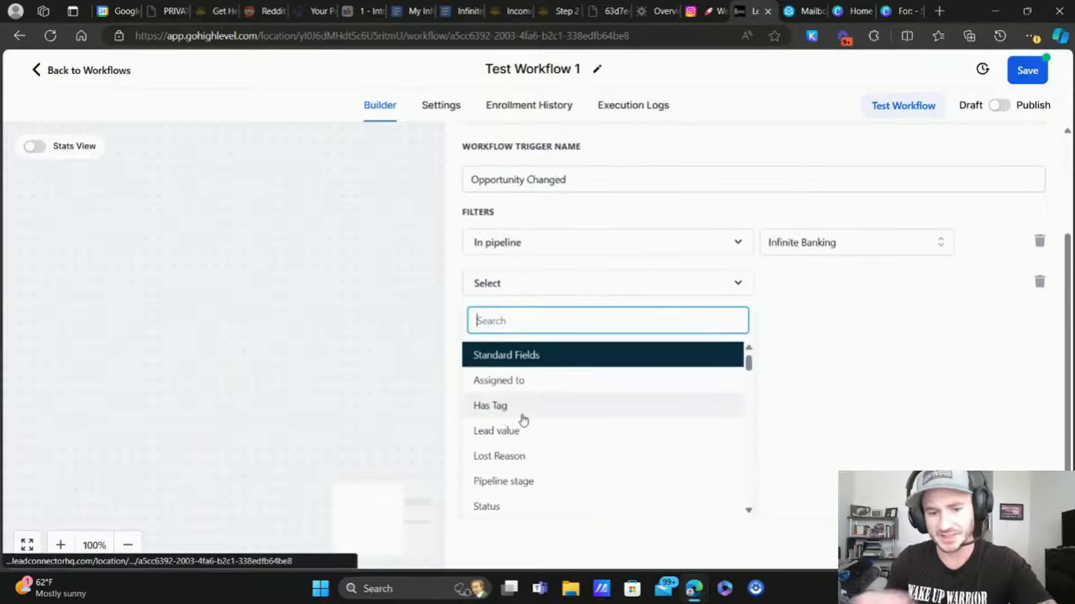
pyautogui.click(505, 481)
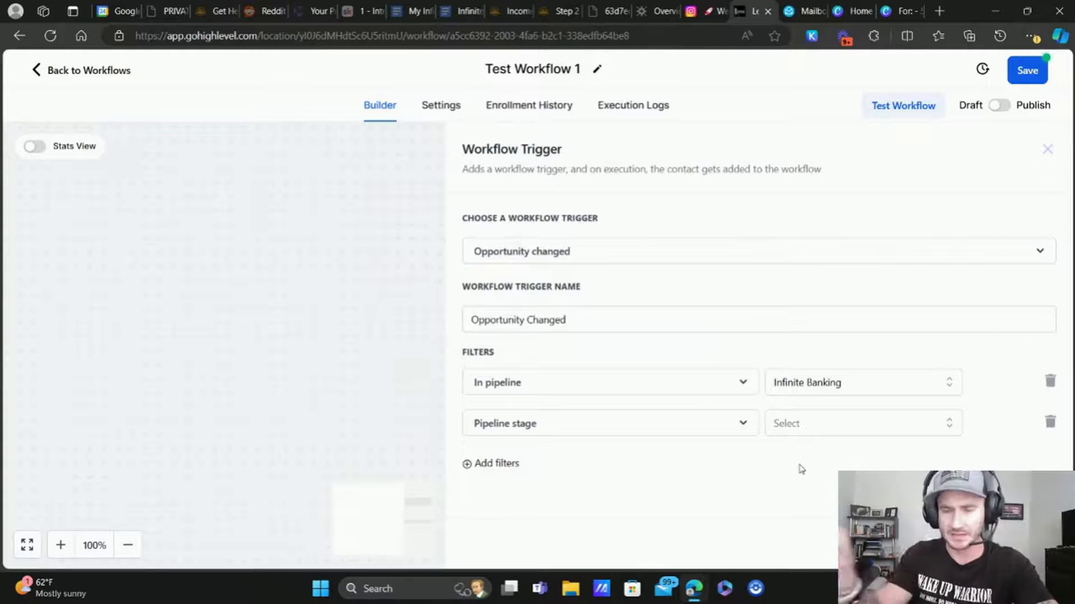
pyautogui.click(829, 425)
pyautogui.scroll(-2, 644, 445)
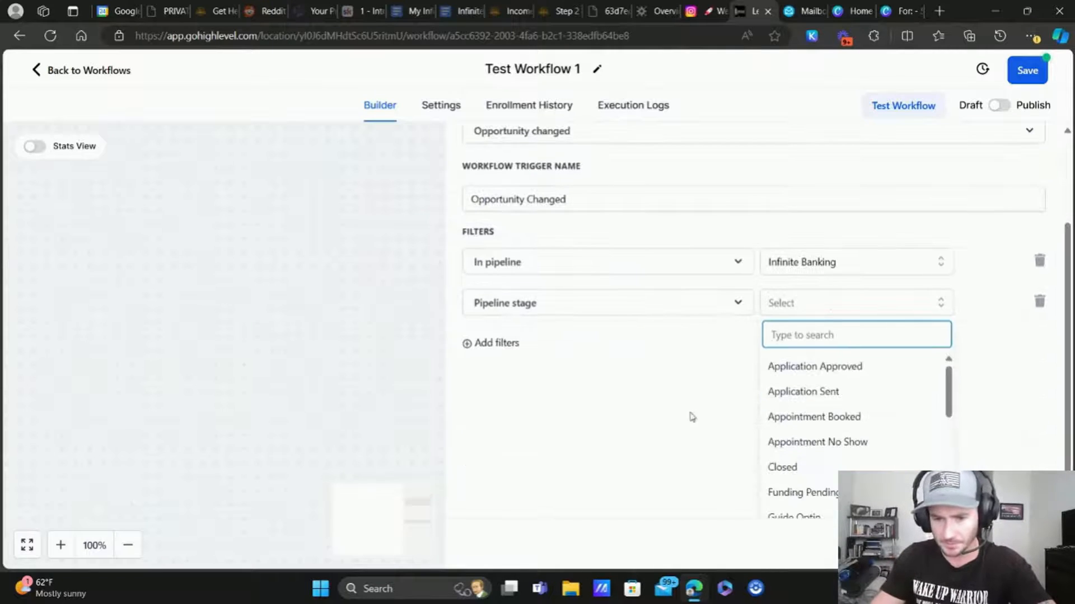
pyautogui.scroll(-4, 844, 384)
pyautogui.scroll(-1, 817, 376)
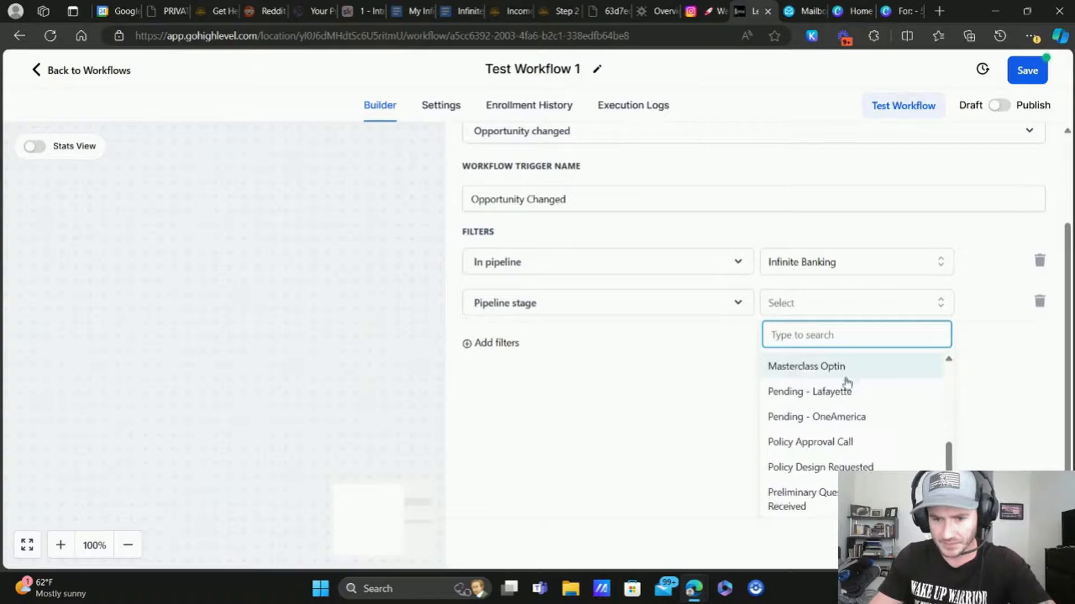
pyautogui.click(847, 393)
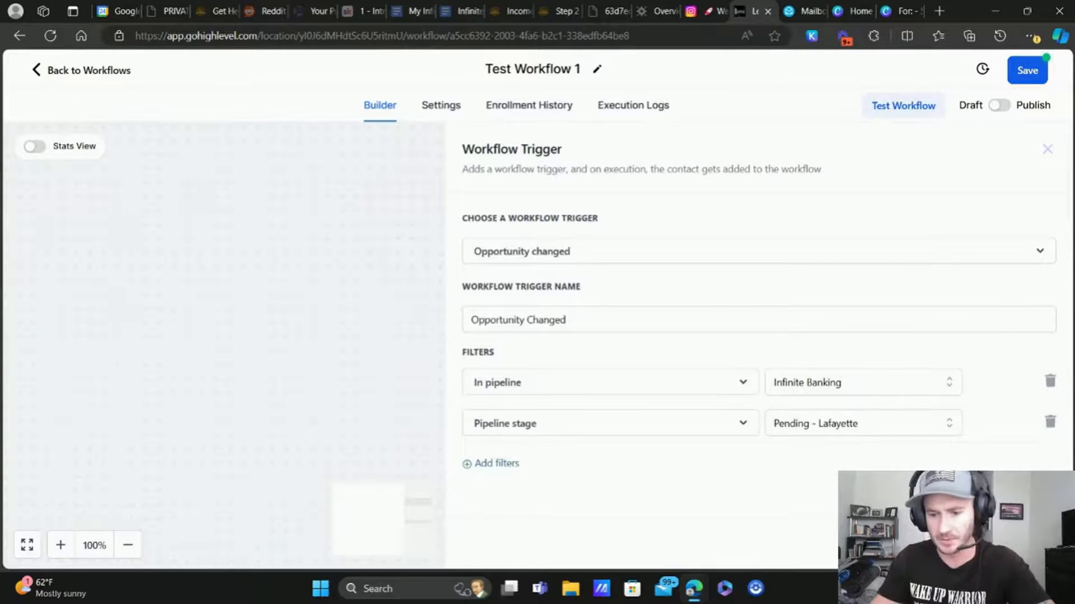
pyautogui.click(1019, 542)
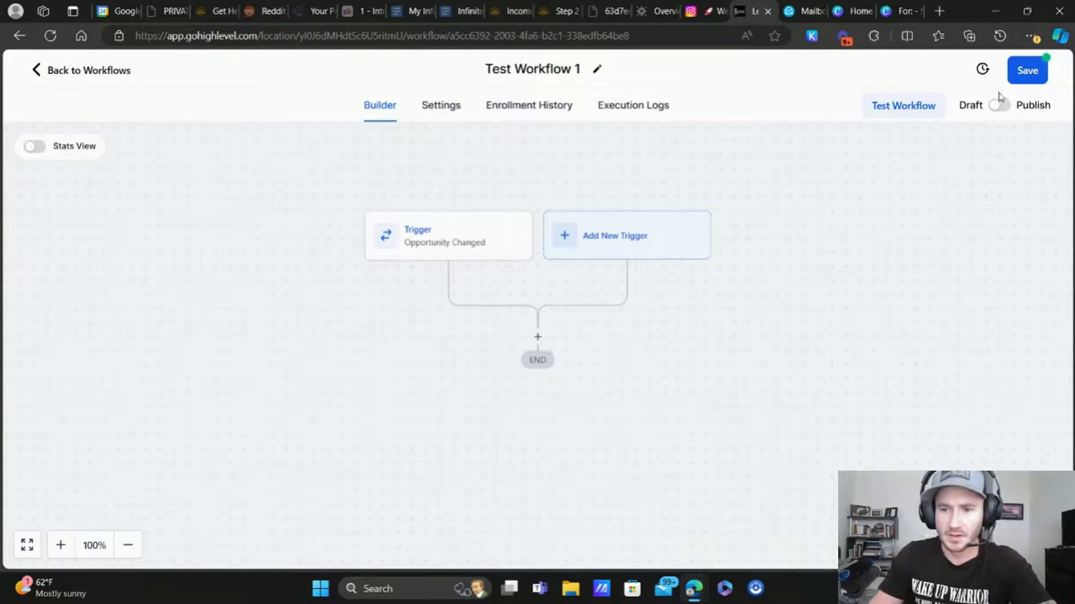
pyautogui.click(1024, 81)
# Rename the Opportunity Changed trigger as "Lafayette Application" and save it.
pyautogui.click(436, 249)
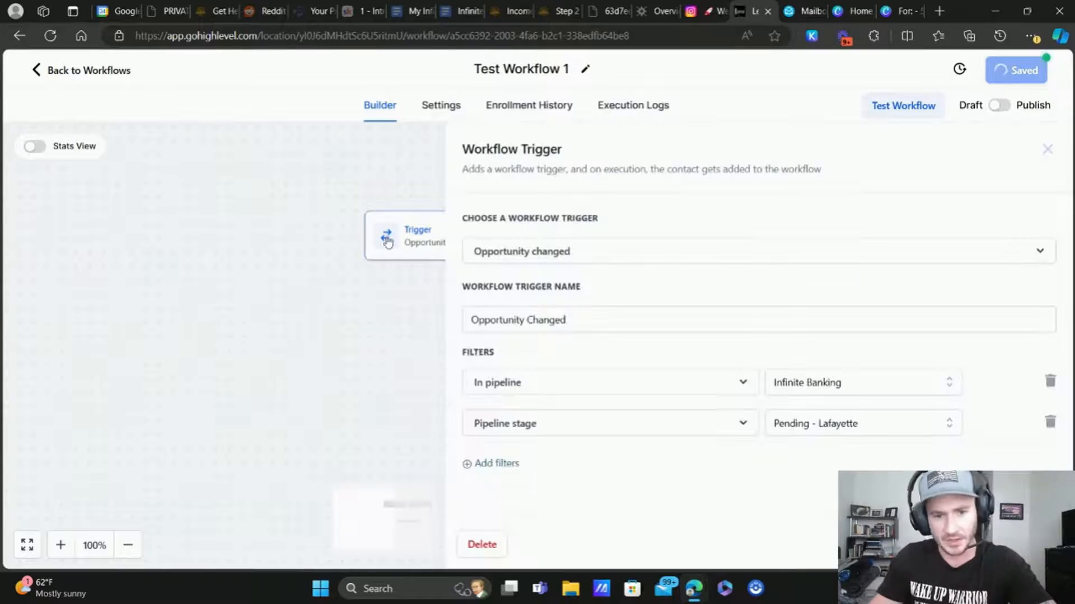
pyautogui.tripleClick(561, 320)
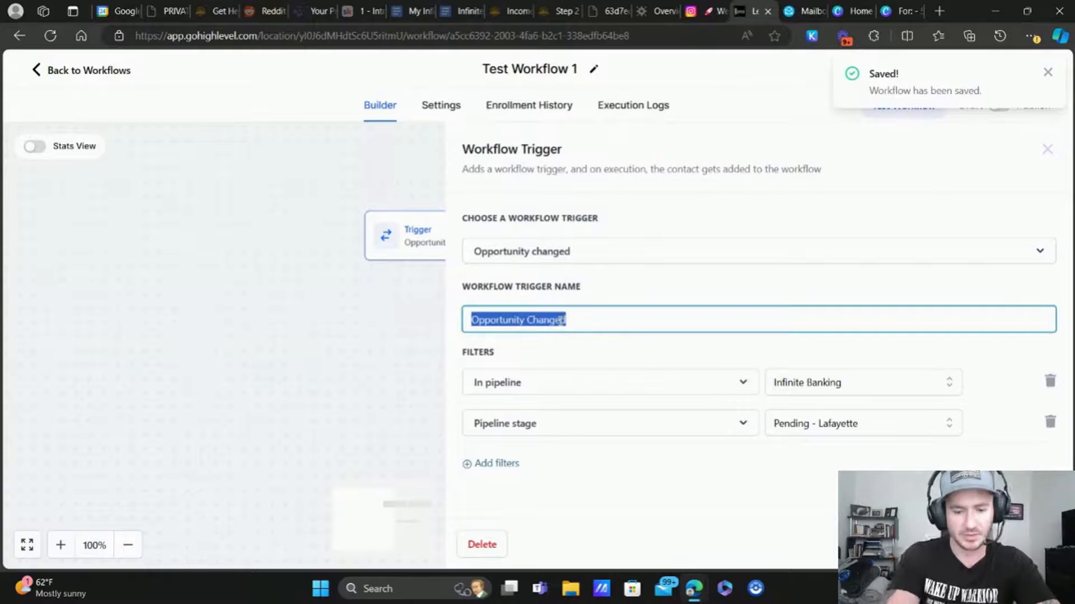
pyautogui.write('U')
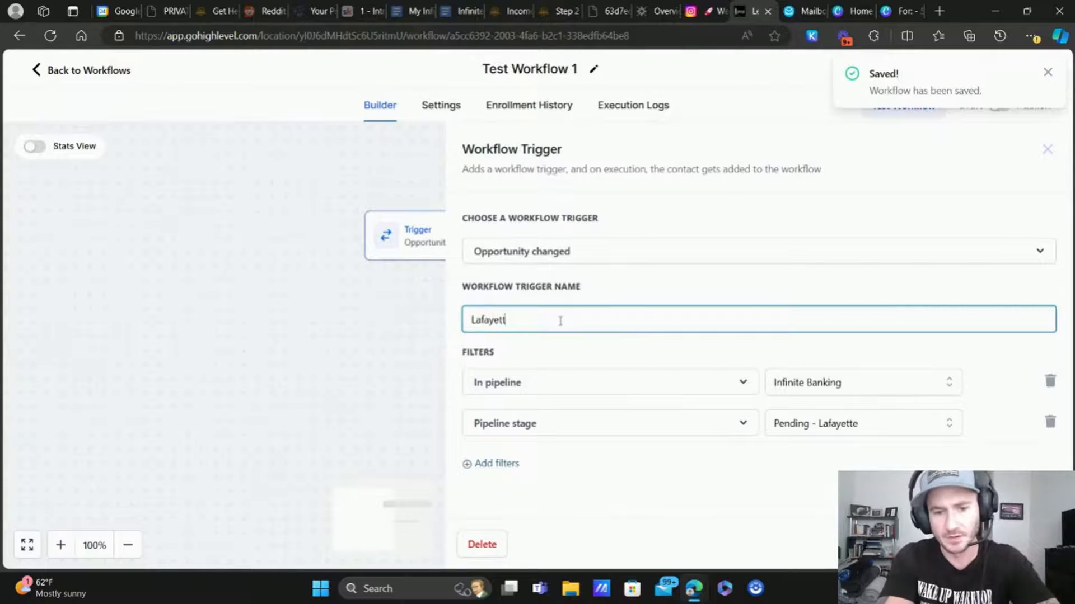
pyautogui.write('afayette A')
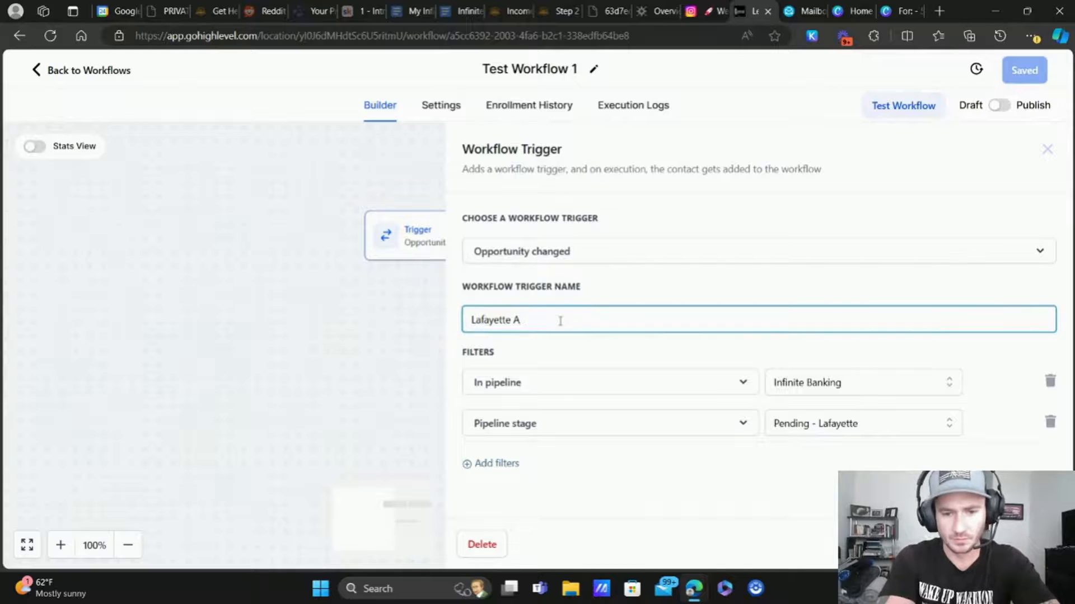
pyautogui.write('lplication')
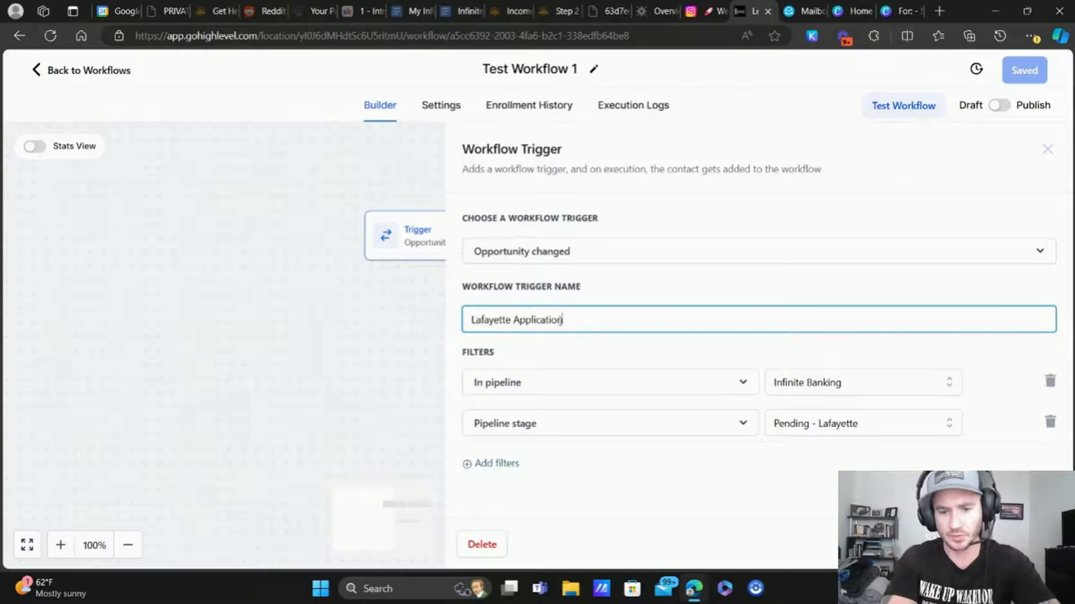
pyautogui.click(1017, 545)
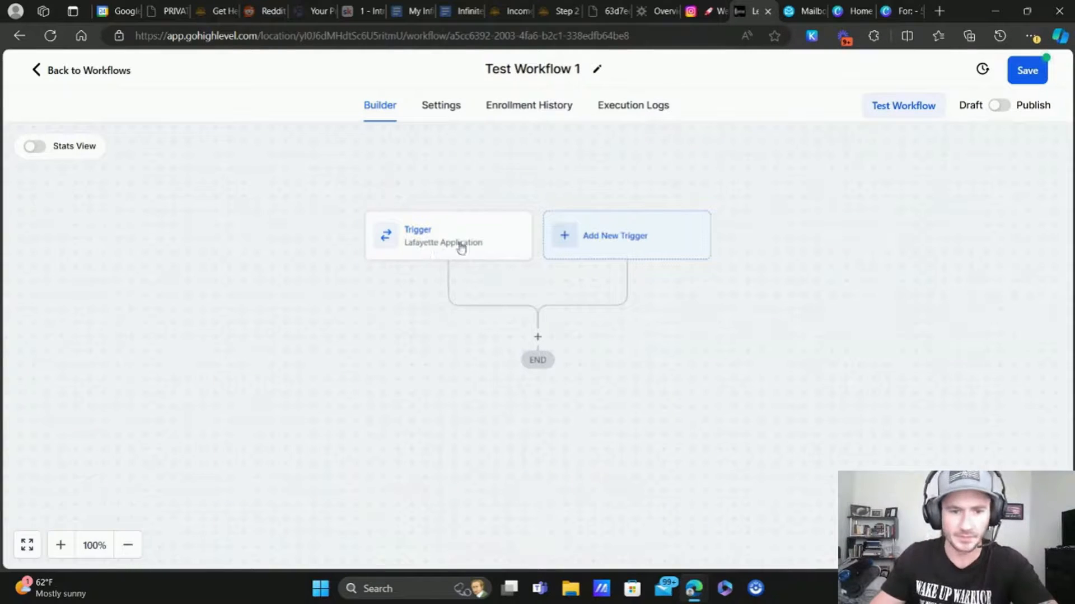
# Add an "Add New Contact In Mailbox Power" action after the trigger and set its contact group to "Test Group 1".
pyautogui.click(537, 338)
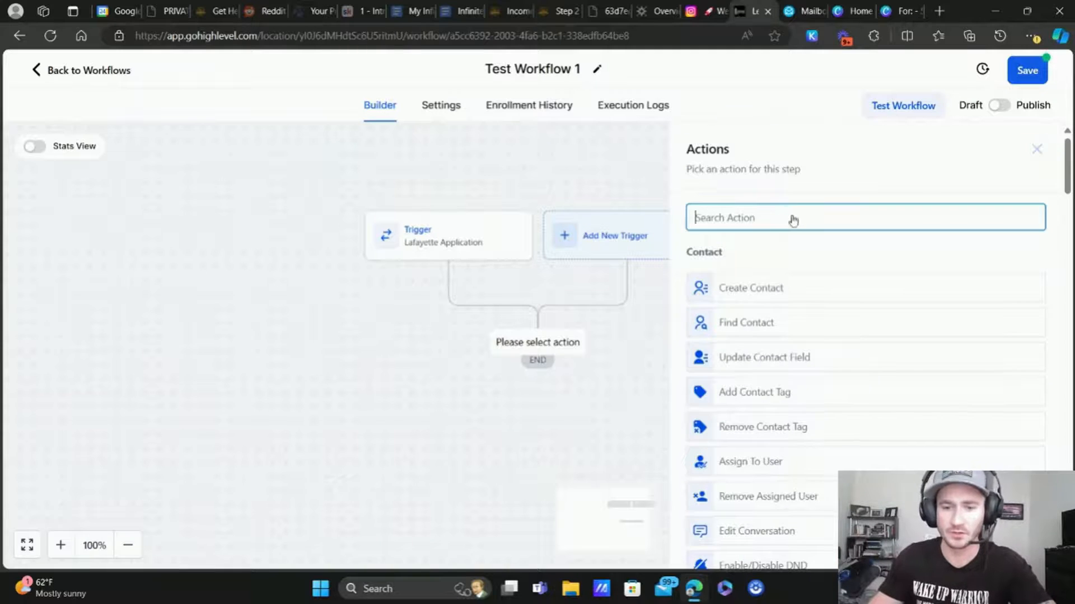
pyautogui.write('Mailb')
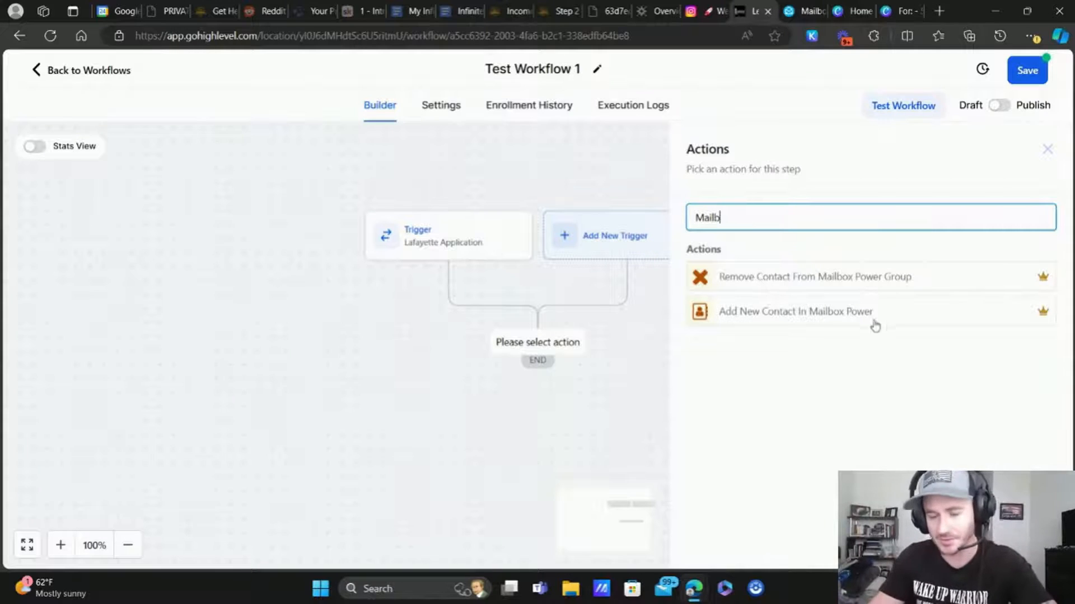
pyautogui.click(738, 315)
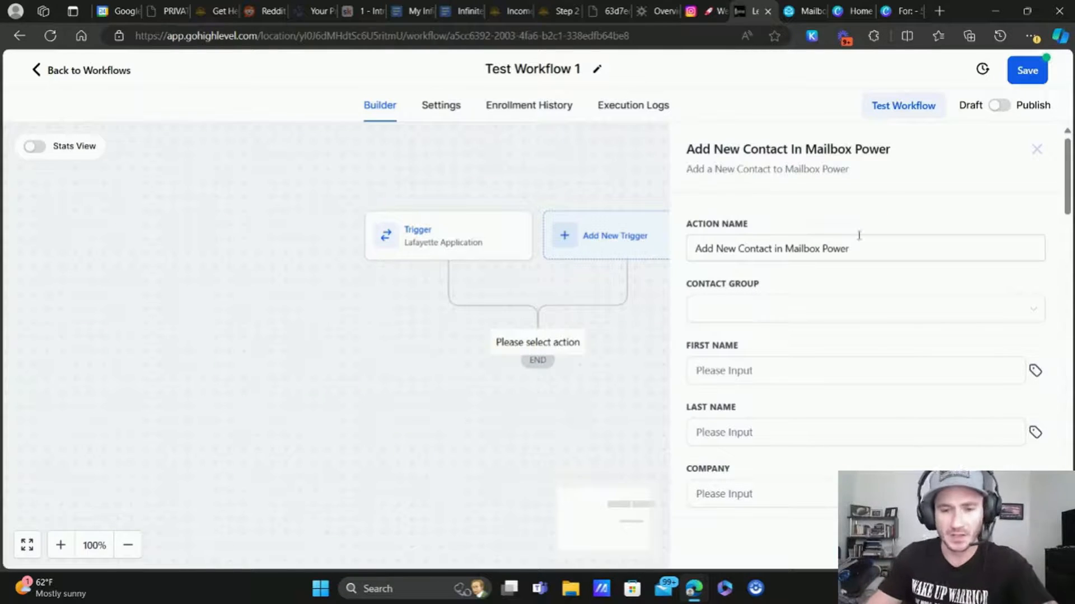
pyautogui.click(744, 317)
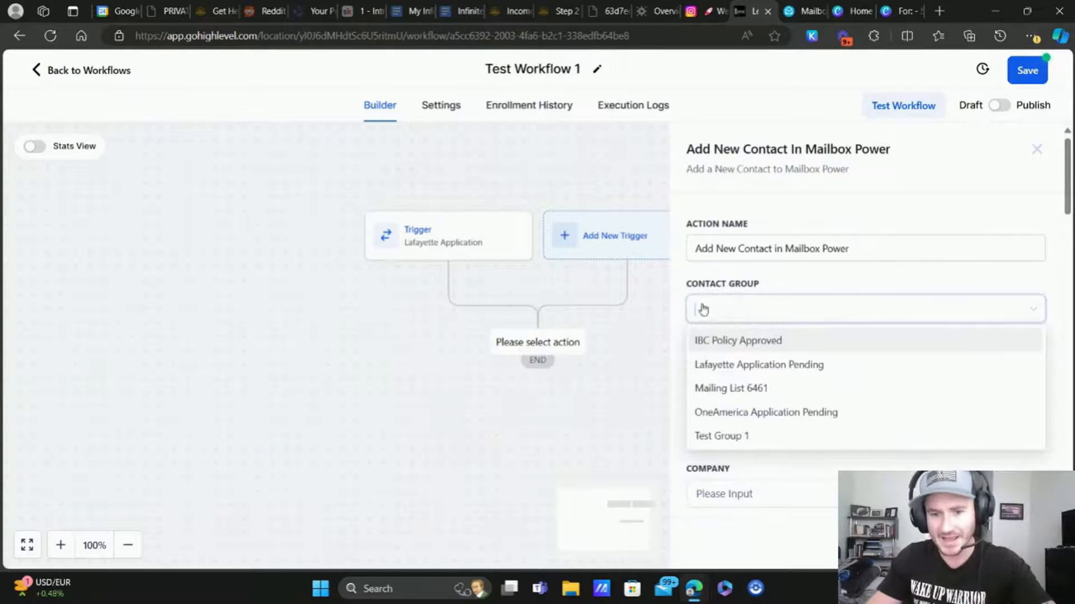
pyautogui.click(739, 437)
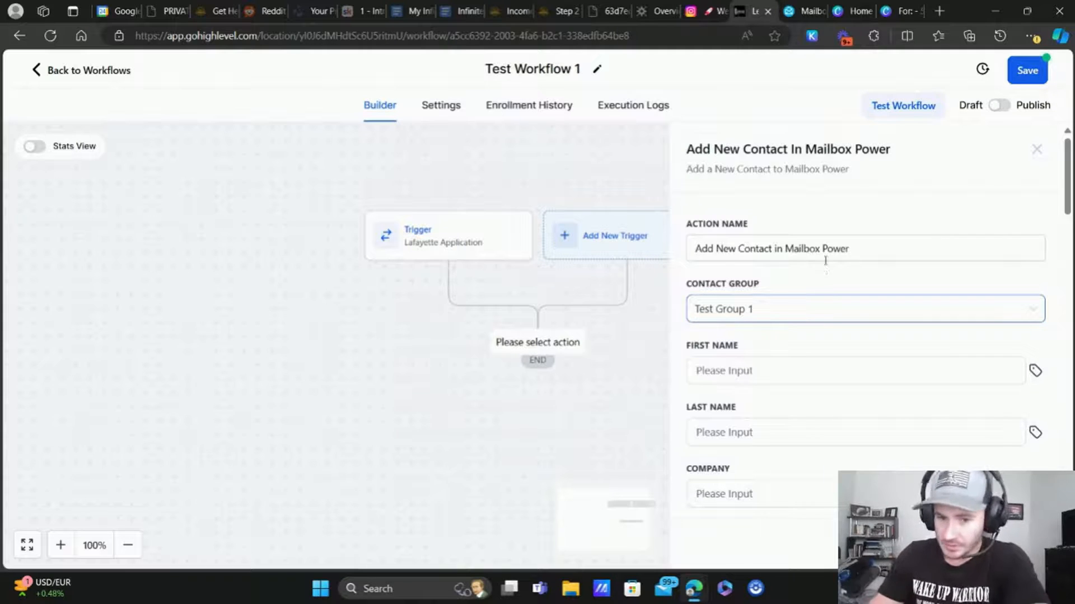
pyautogui.scroll(-1, 778, 267)
pyautogui.scroll(-1, 795, 280)
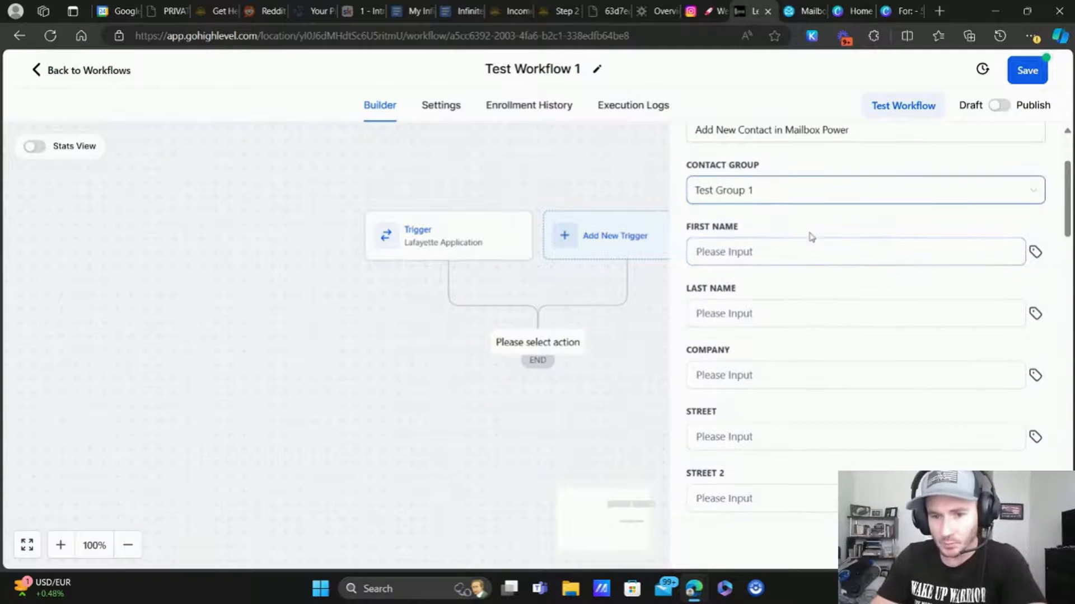
pyautogui.click(1035, 253)
pyautogui.click(867, 329)
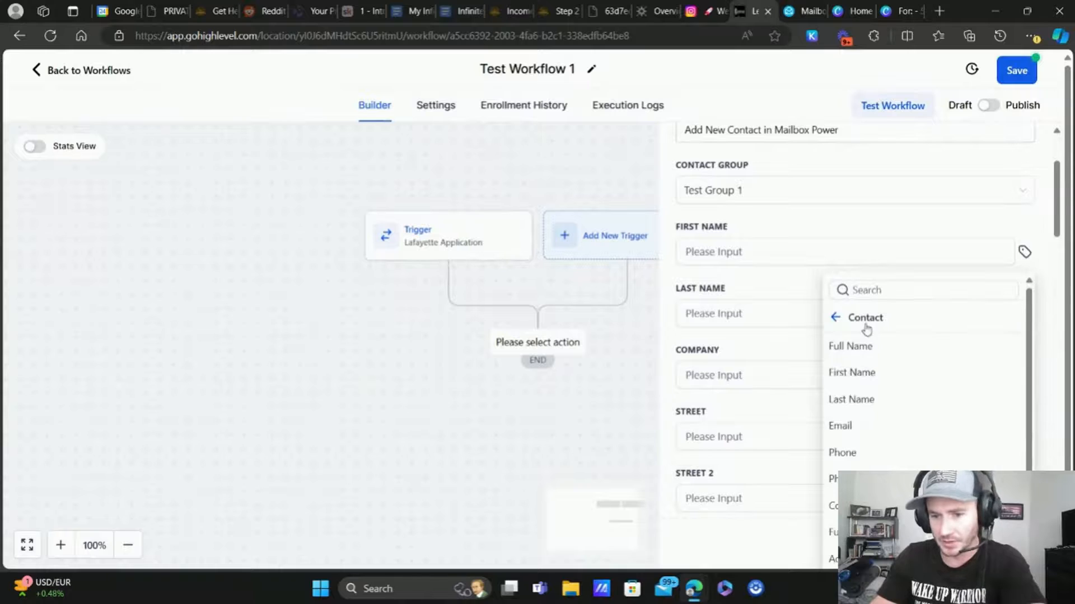
pyautogui.click(851, 400)
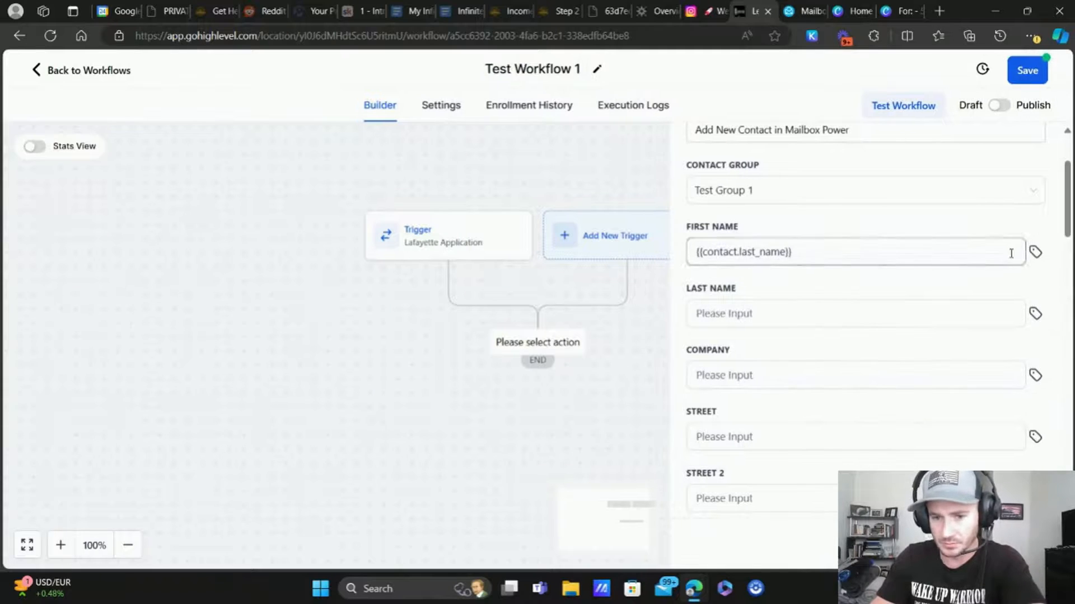
pyautogui.click(940, 259)
pyautogui.hotkey('ctrl', 'a')
pyautogui.press('BackSpace')
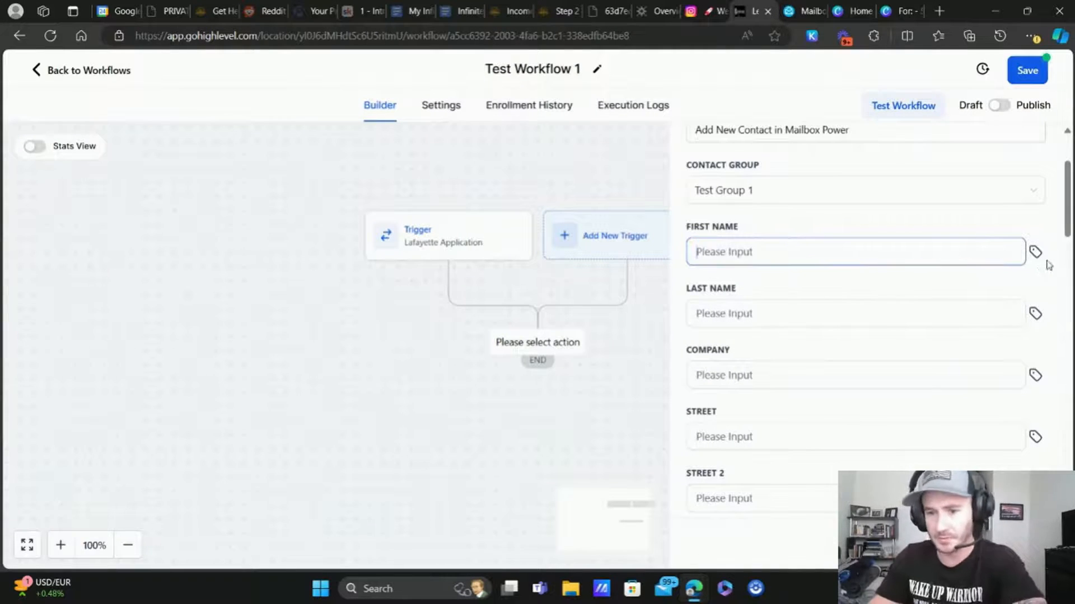
# Map the action's First Name and Last Name fields to the contact values {{contact.first_name}} and {{contact.last_name}}.
pyautogui.click(1034, 253)
pyautogui.click(854, 371)
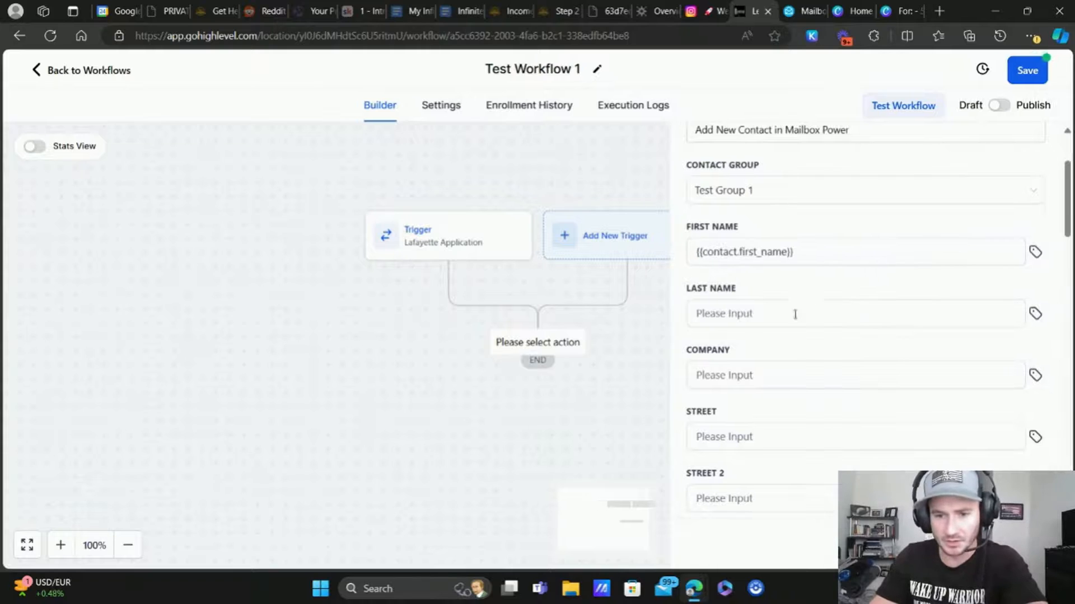
pyautogui.click(1035, 314)
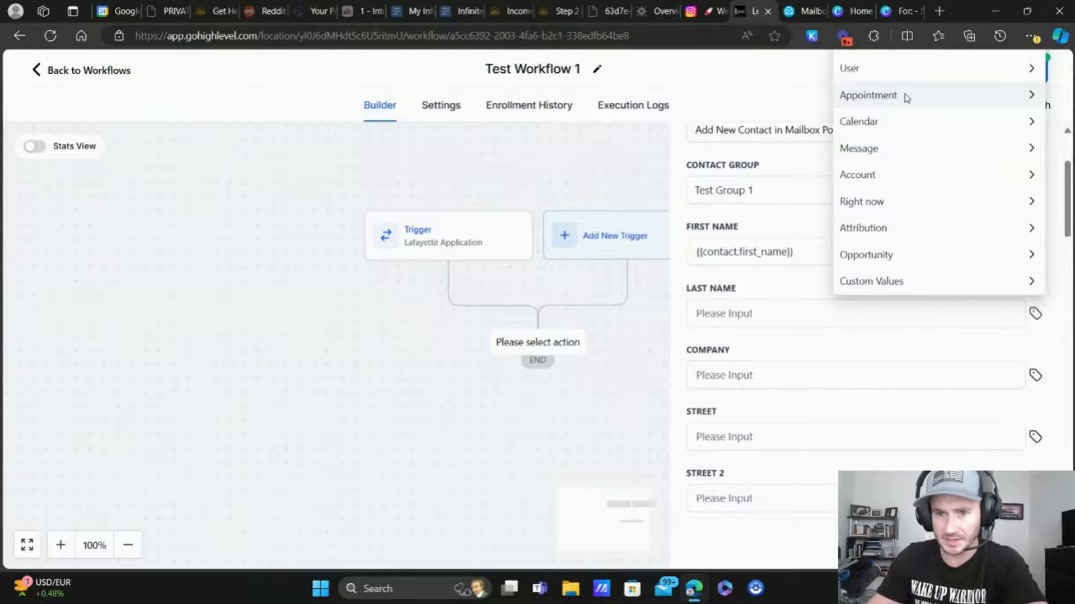
pyautogui.scroll(2, 914, 61)
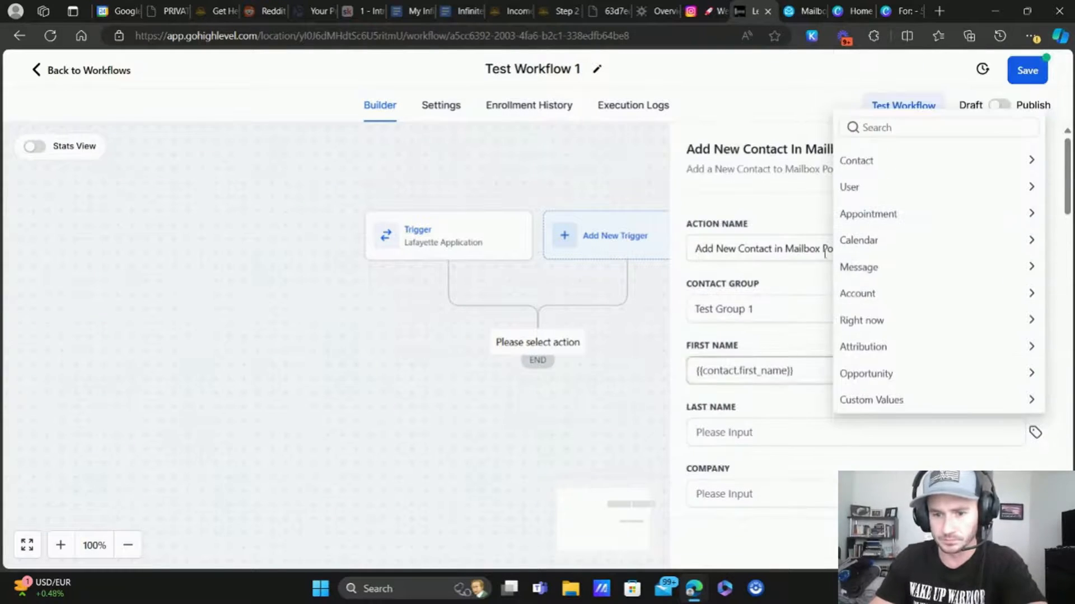
pyautogui.click(868, 168)
pyautogui.click(859, 181)
# Look through the Mailbox Power action's remaining fields, from Company and the address fields down to the Merge fields.
pyautogui.scroll(-3, 775, 327)
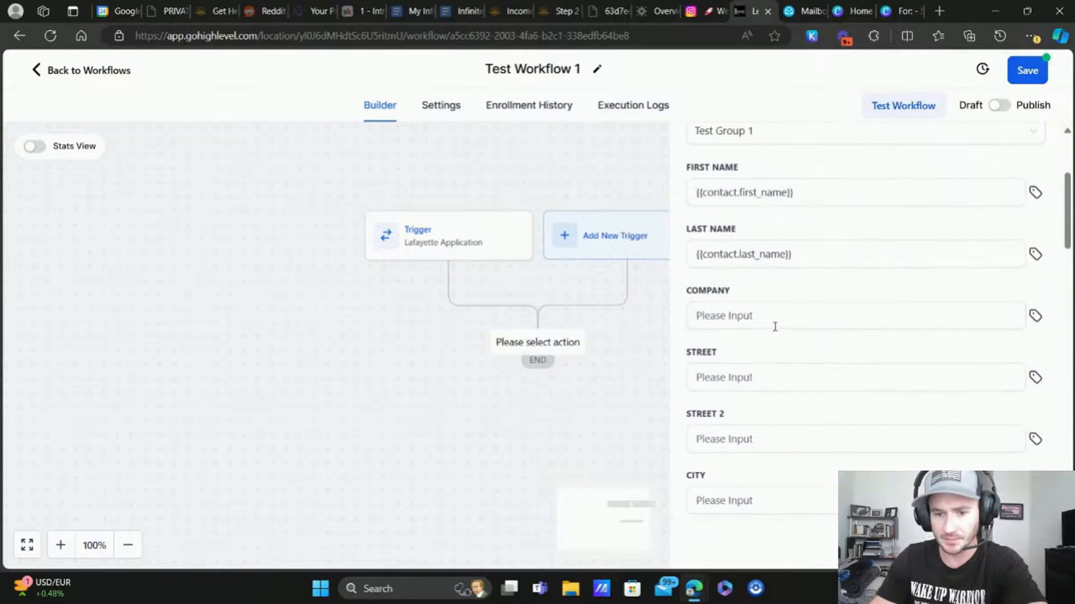
pyautogui.click(761, 314)
pyautogui.scroll(-1, 767, 316)
pyautogui.click(713, 325)
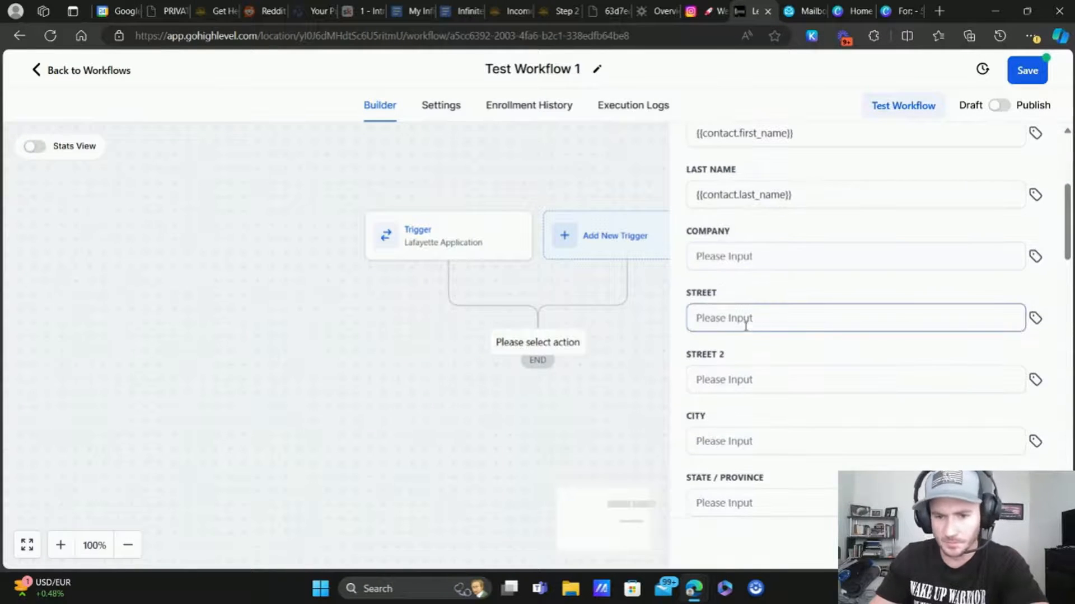
pyautogui.scroll(-2, 825, 315)
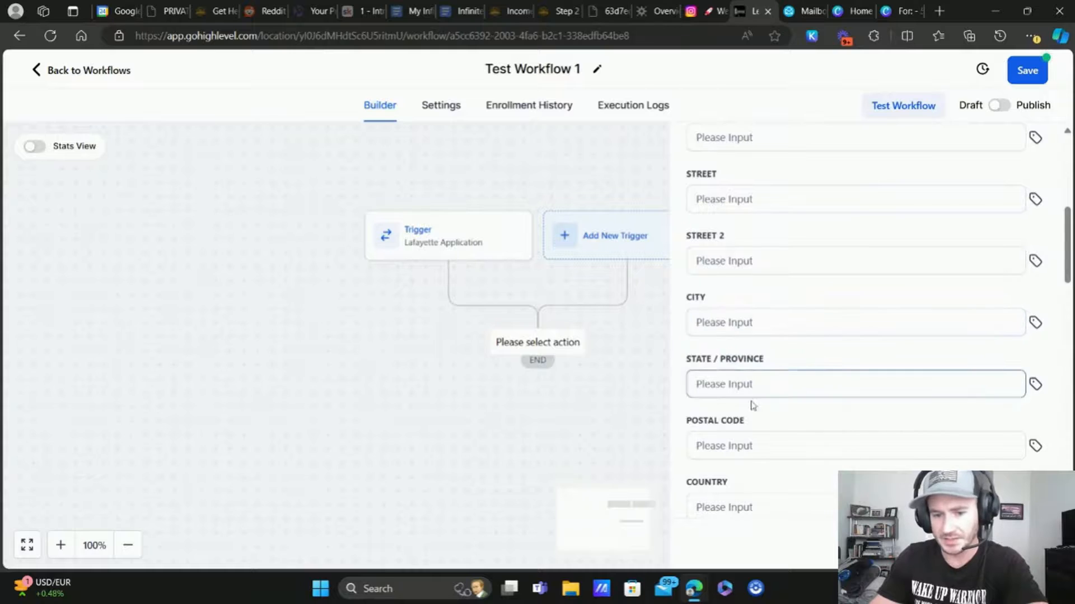
pyautogui.scroll(-3, 817, 408)
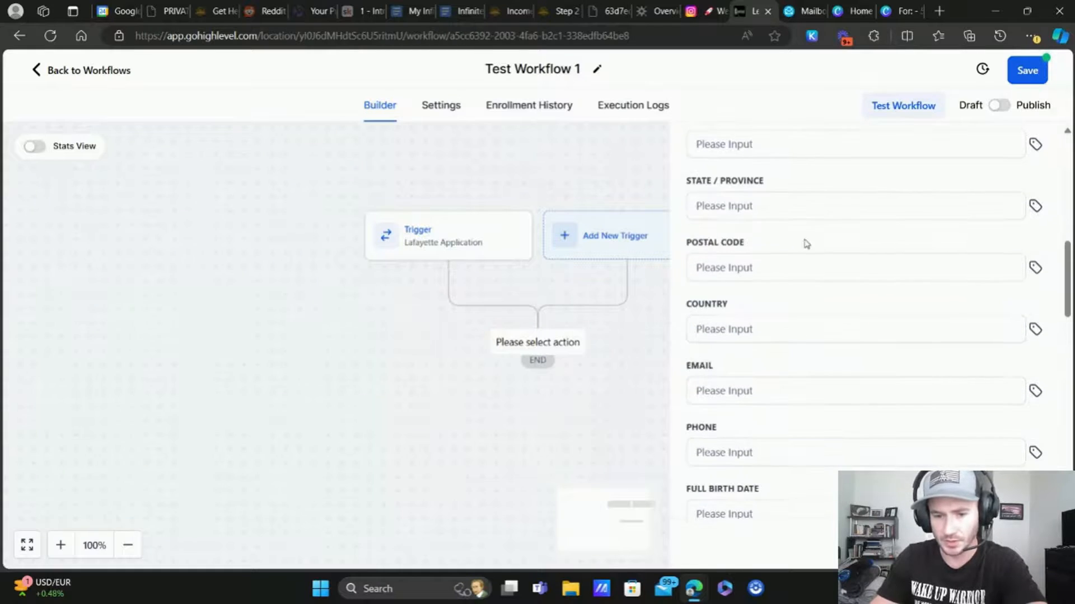
pyautogui.scroll(-2, 804, 243)
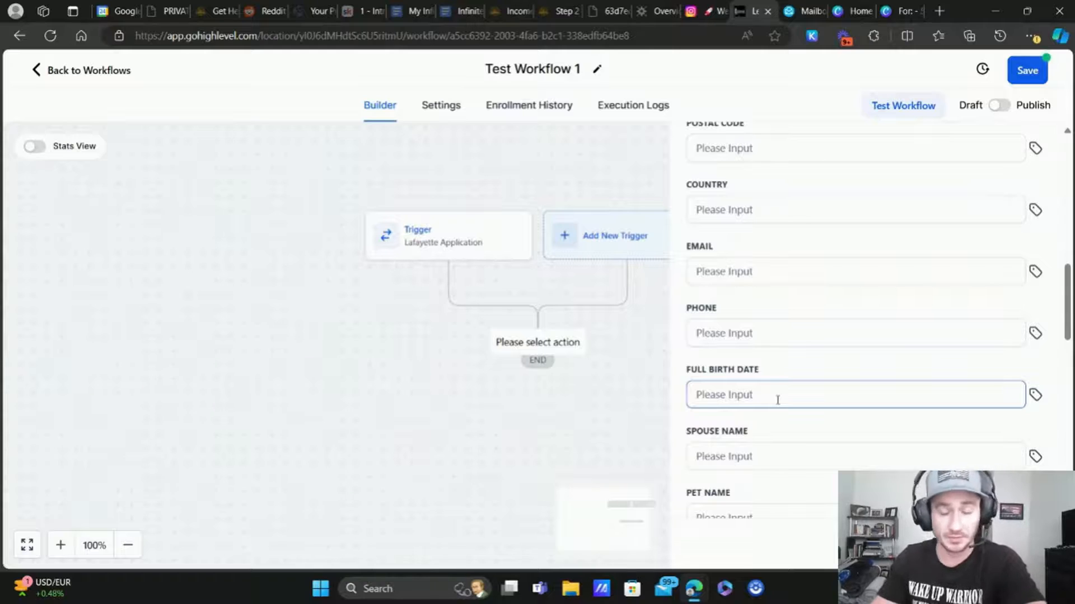
pyautogui.scroll(-2, 784, 314)
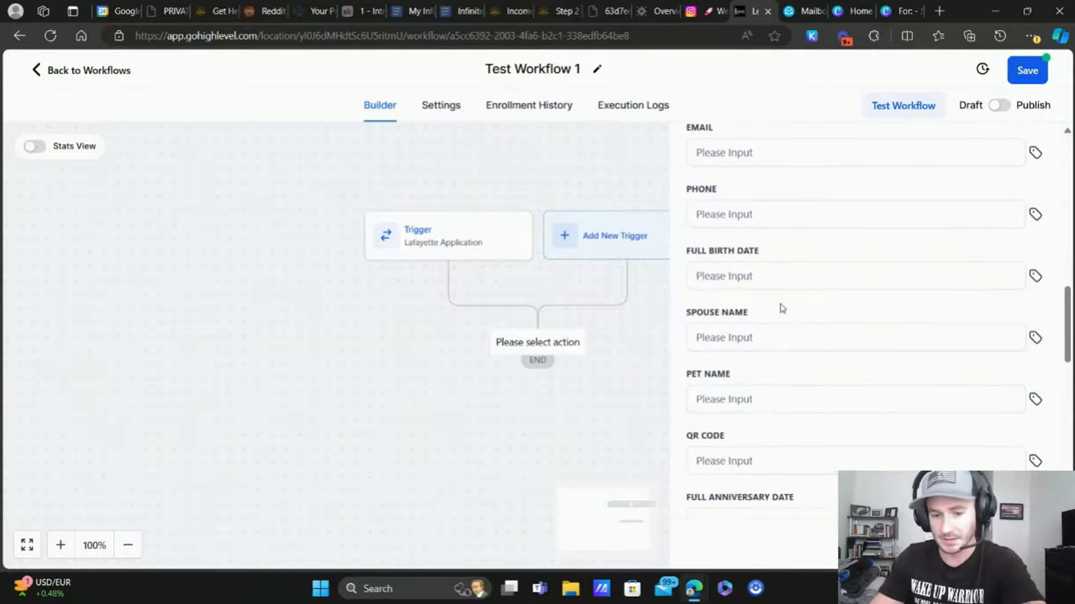
pyautogui.scroll(-4, 783, 280)
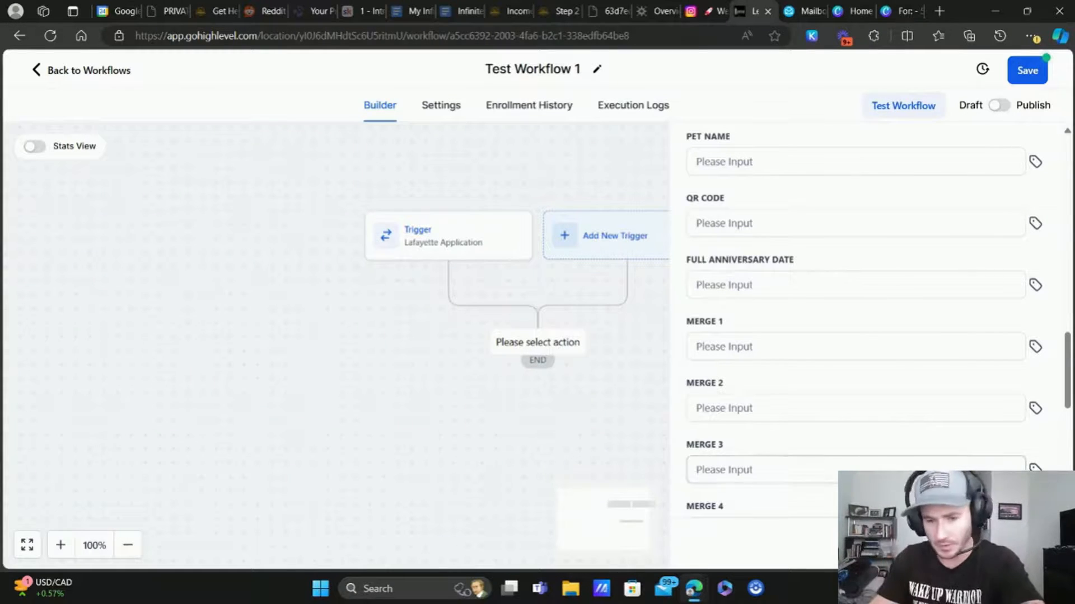
# Try to save the Mailbox Power action and check its fields for missing entries.
pyautogui.click(1011, 544)
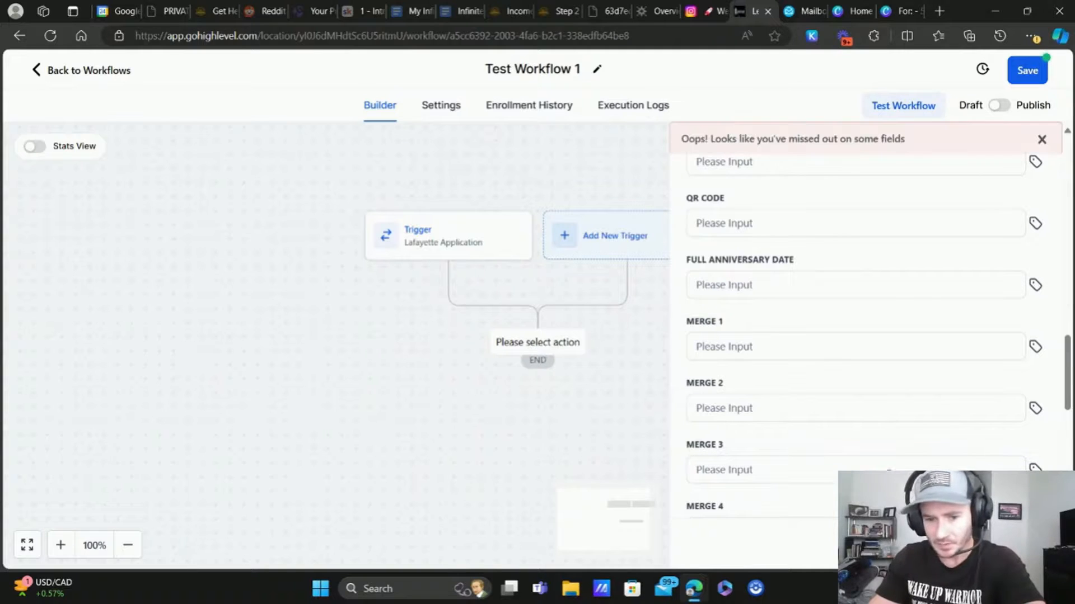
pyautogui.scroll(15, 854, 214)
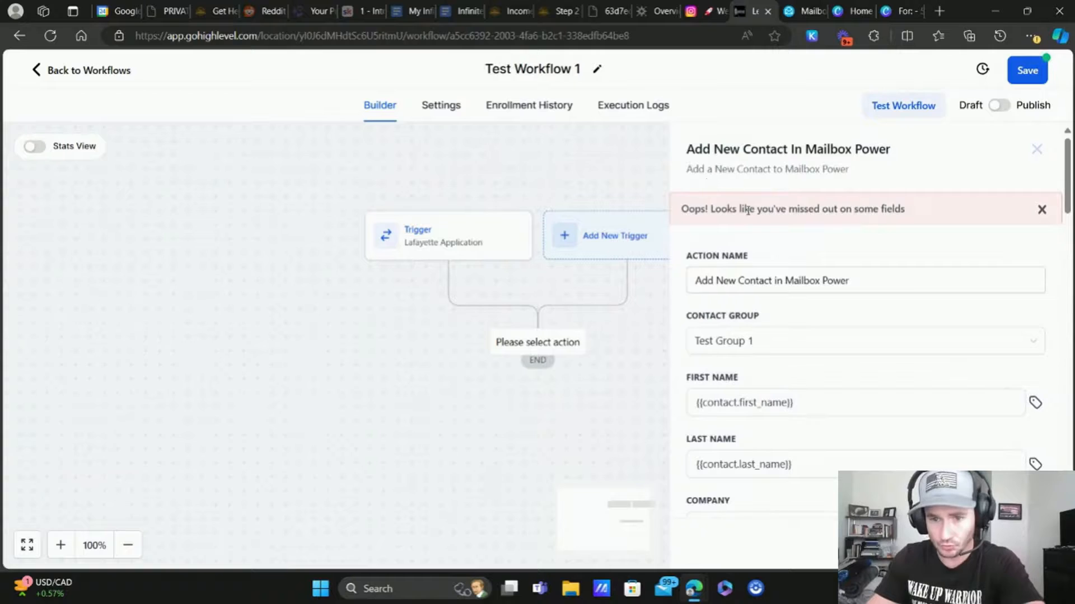
pyautogui.scroll(-8, 865, 230)
pyautogui.scroll(7, 806, 230)
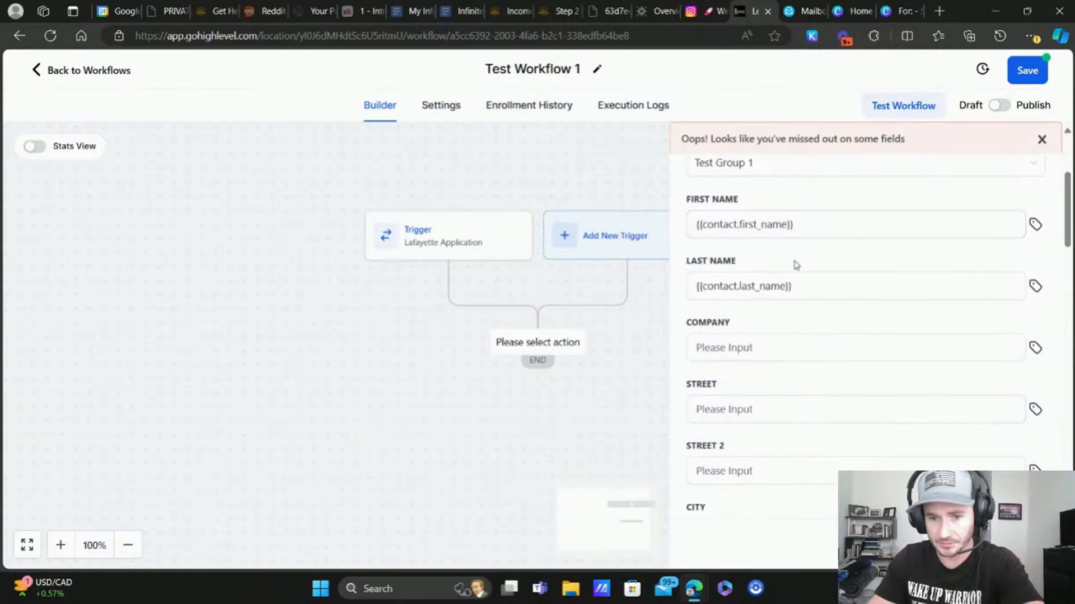
# Map the action's Street field to the contact's Full Address value.
pyautogui.click(1035, 409)
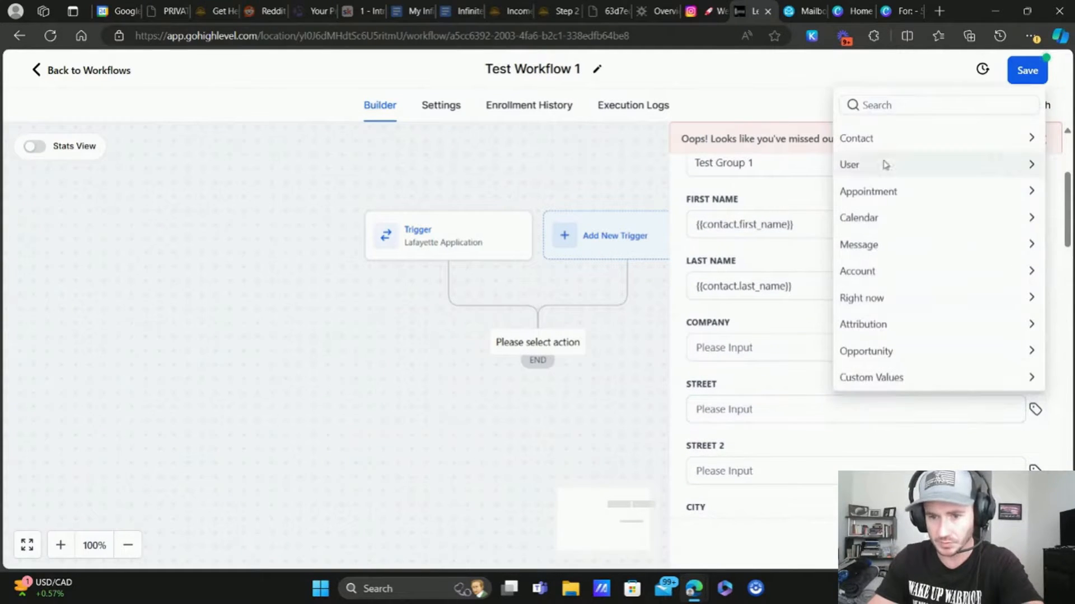
pyautogui.click(880, 139)
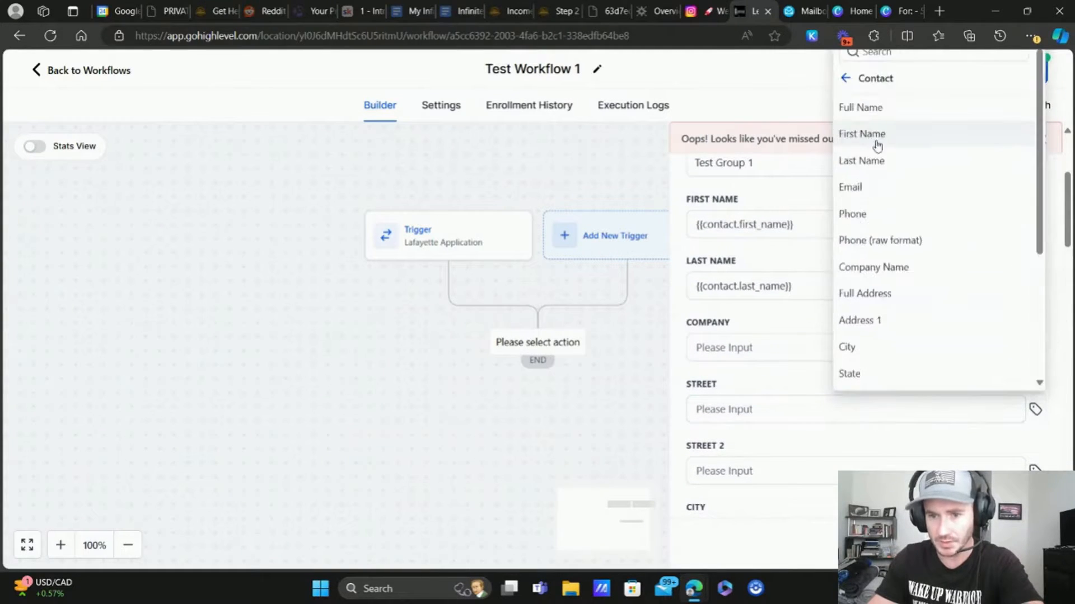
pyautogui.click(867, 296)
pyautogui.scroll(-2, 883, 367)
pyautogui.scroll(-10, 810, 264)
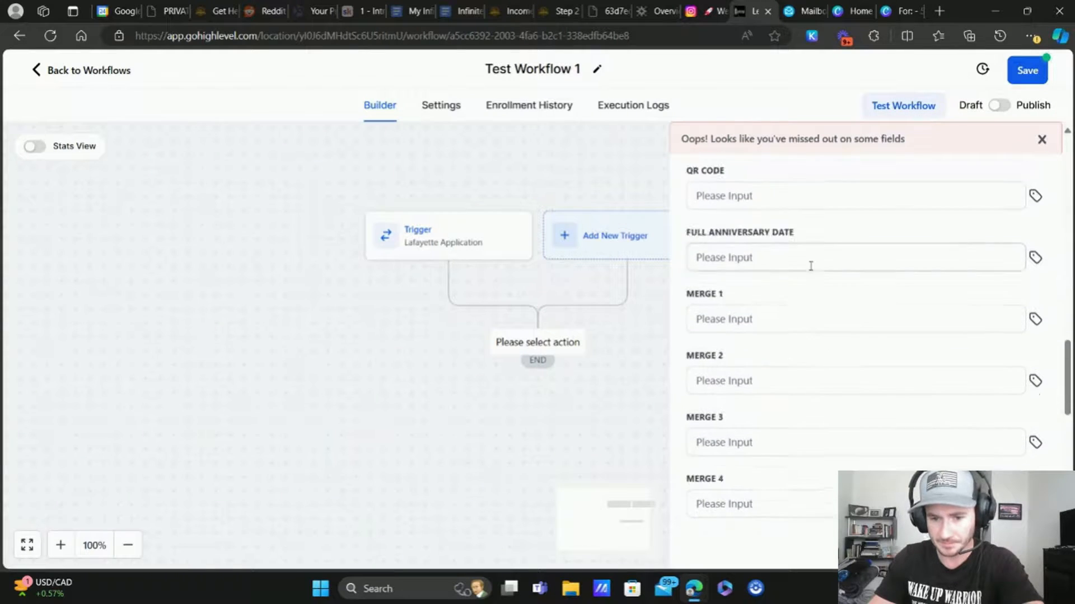
# Leave the Mailbox Power action without adding it, save the workflow and dismiss the notice.
pyautogui.scroll(12, 810, 263)
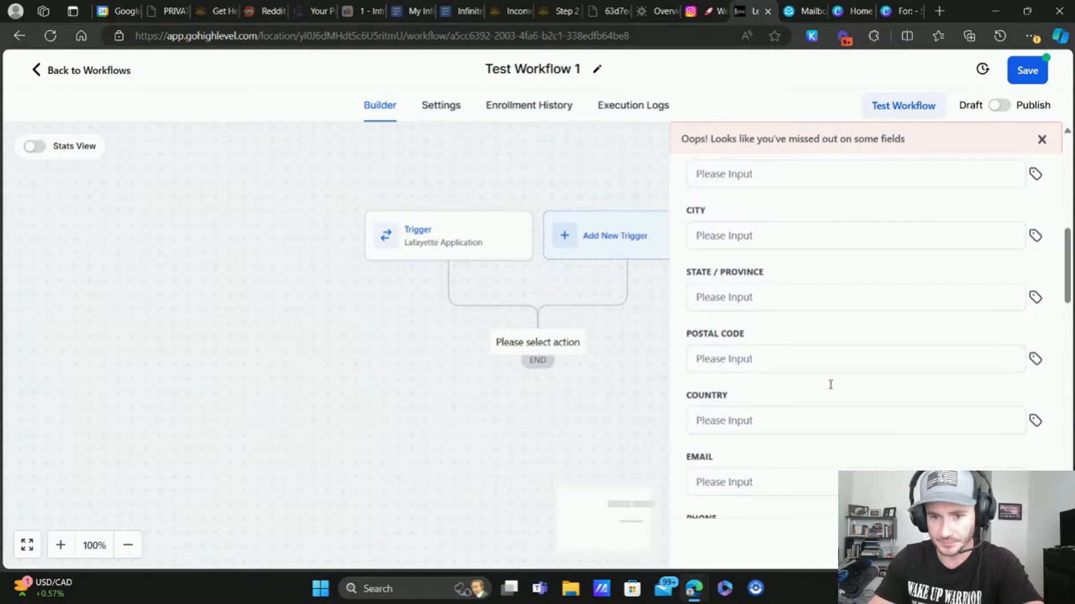
pyautogui.scroll(8, 831, 384)
pyautogui.scroll(-7, 793, 243)
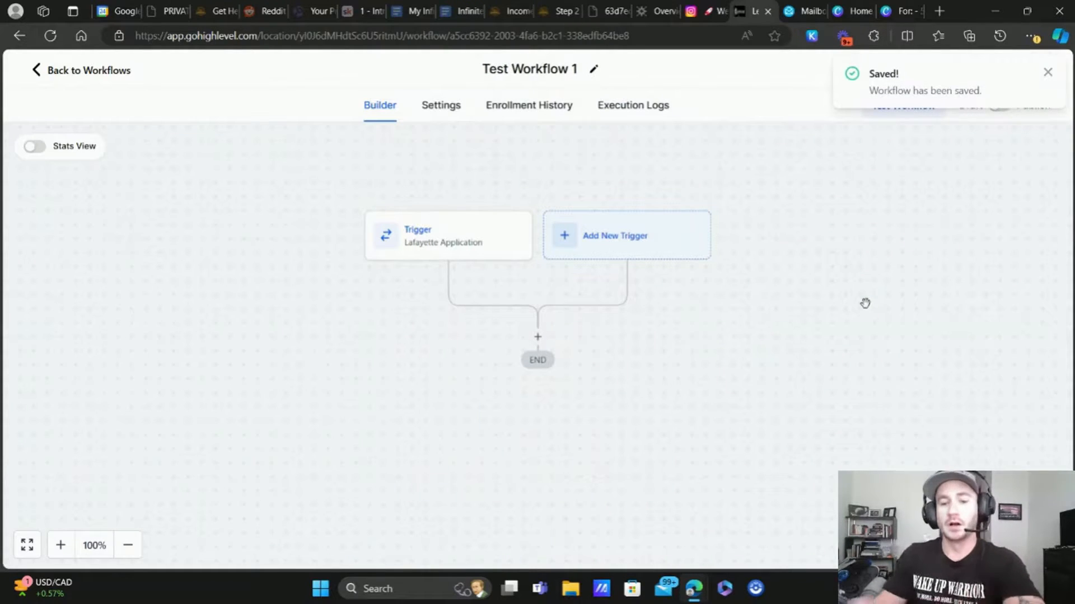
pyautogui.click(1044, 75)
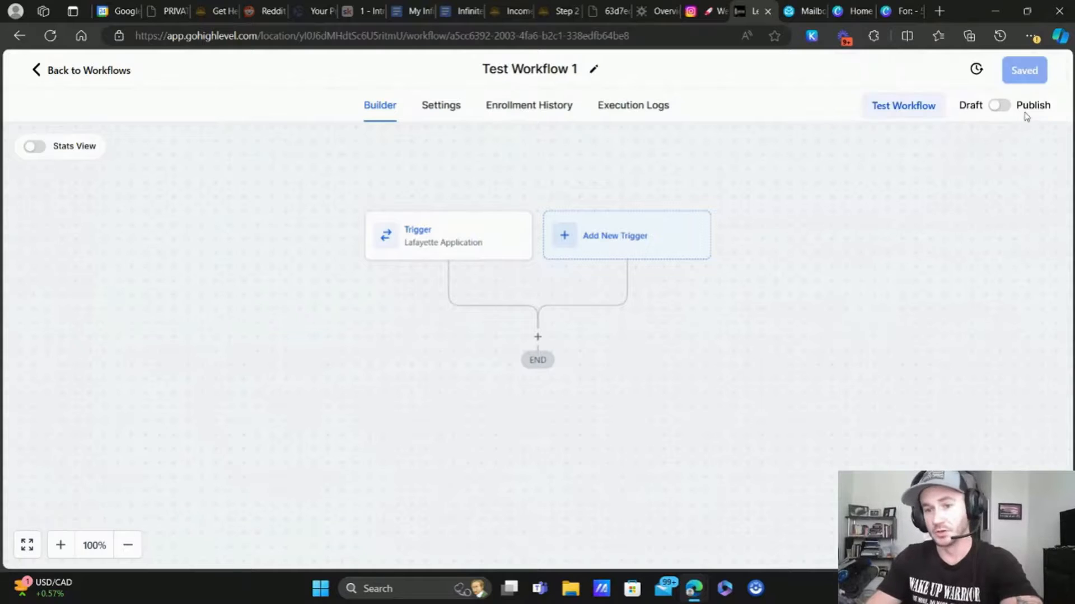